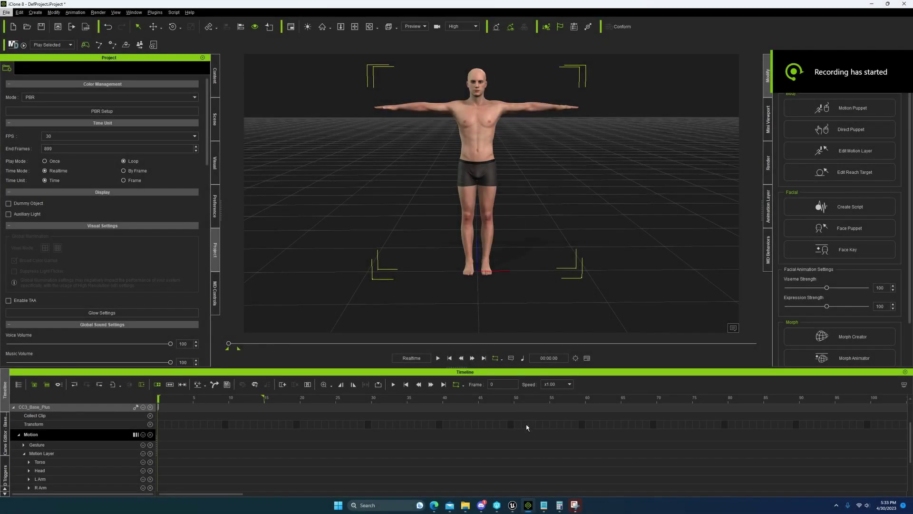
pyautogui.moveTo(499, 246); pyautogui.dragTo(490, 254, button='middle')
pyautogui.moveTo(525, 290); pyautogui.dragTo(518, 284, button='right')
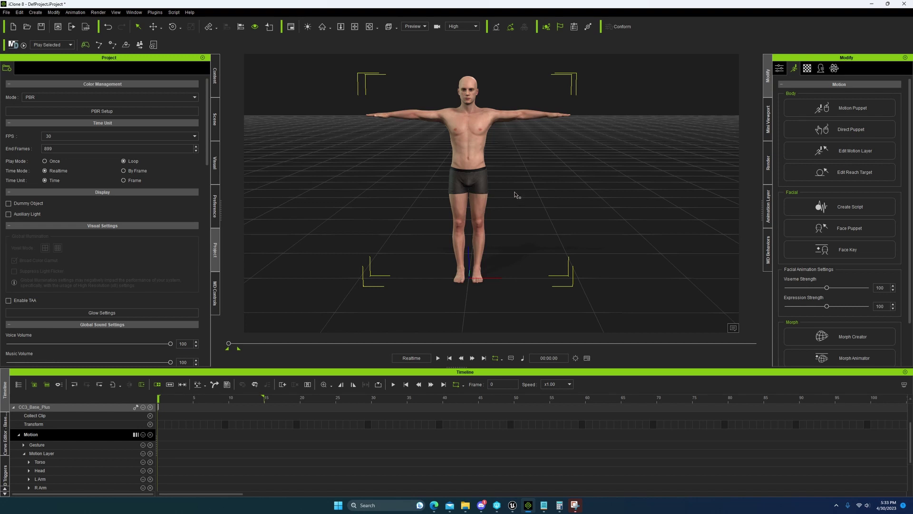
pyautogui.moveTo(555, 231); pyautogui.dragTo(523, 248, button='right')
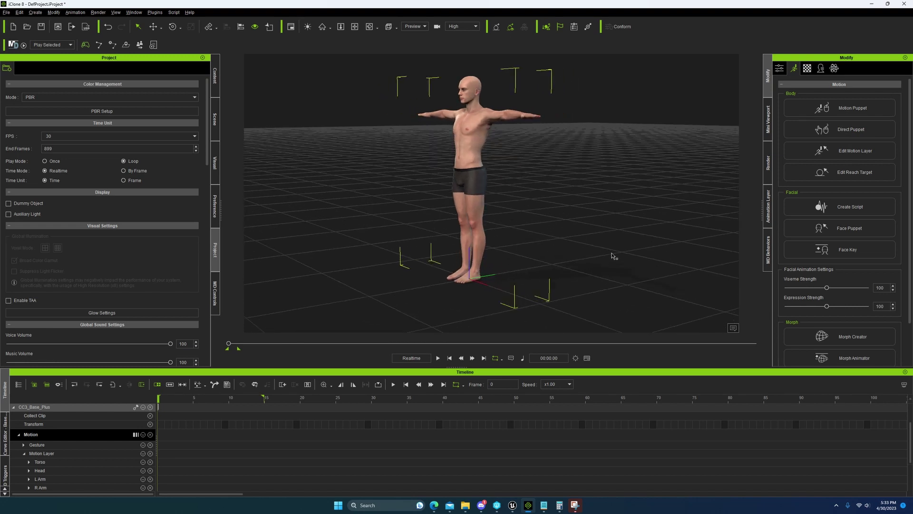
pyautogui.moveTo(598, 252)
pyautogui.mouseDown(button='right')
pyautogui.moveTo(527, 238)
pyautogui.moveTo(627, 236)
pyautogui.moveTo(603, 241)
pyautogui.moveTo(638, 248)
pyautogui.moveTo(537, 250)
pyautogui.moveTo(560, 244)
pyautogui.moveTo(610, 257)
pyautogui.mouseUp(button='right')
pyautogui.moveTo(584, 260); pyautogui.dragTo(571, 229, button='middle')
pyautogui.moveTo(571, 229); pyautogui.dragTo(341, 226, button='right')
pyautogui.moveTo(477, 196); pyautogui.dragTo(509, 247, button='middle')
pyautogui.moveTo(509, 247); pyautogui.dragTo(505, 231, button='right')
pyautogui.moveTo(537, 265); pyautogui.dragTo(523, 244, button='right')
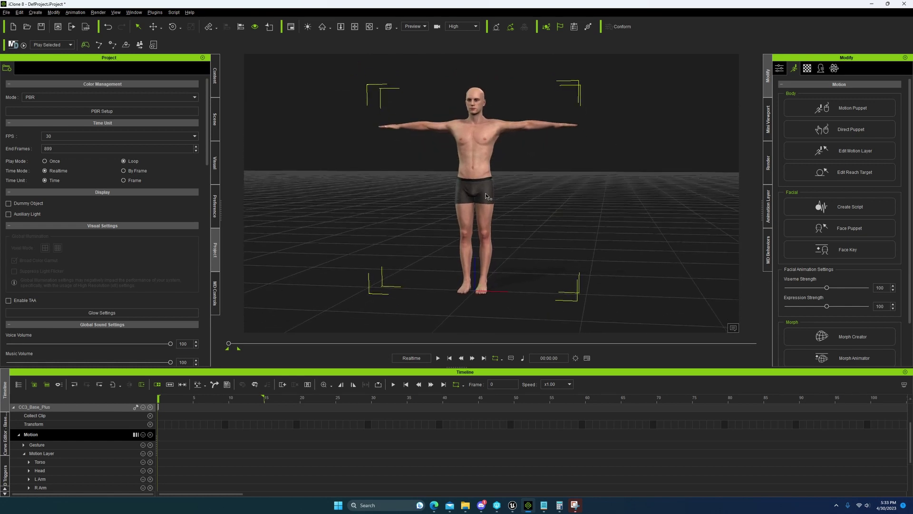
pyautogui.moveTo(508, 237); pyautogui.dragTo(524, 205, button='right')
pyautogui.moveTo(525, 231); pyautogui.dragTo(522, 211, button='middle')
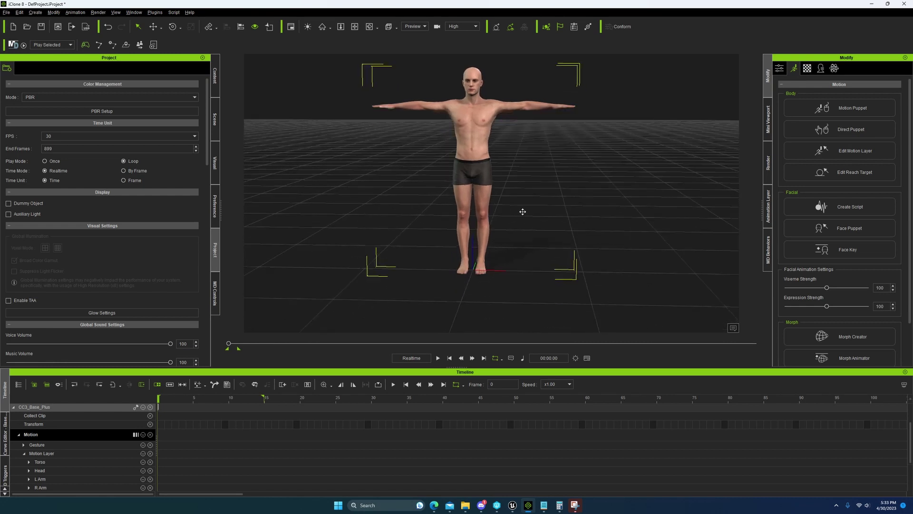
pyautogui.scroll(-4, 515, 219)
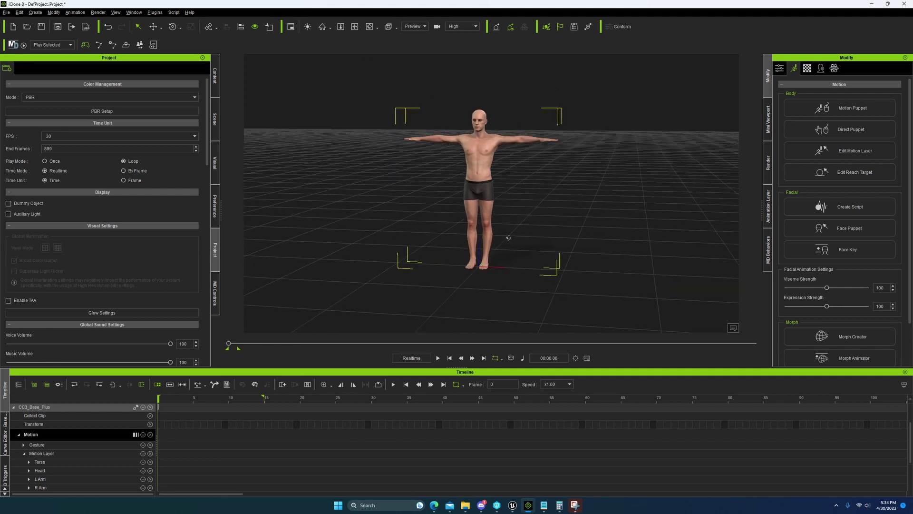
pyautogui.moveTo(513, 200); pyautogui.dragTo(530, 216, button='right')
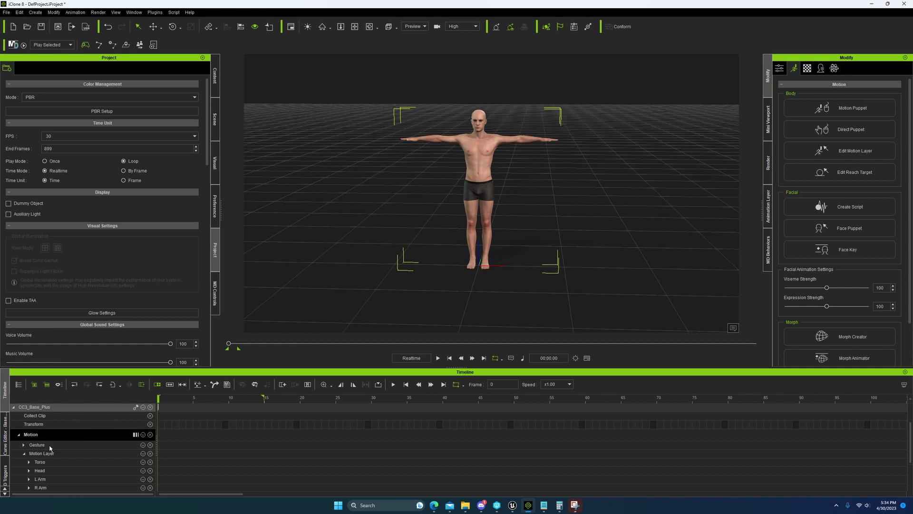
pyautogui.moveTo(455, 288)
pyautogui.mouseDown(button='middle')
pyautogui.moveTo(447, 280)
pyautogui.moveTo(447, 289)
pyautogui.mouseUp(button='middle')
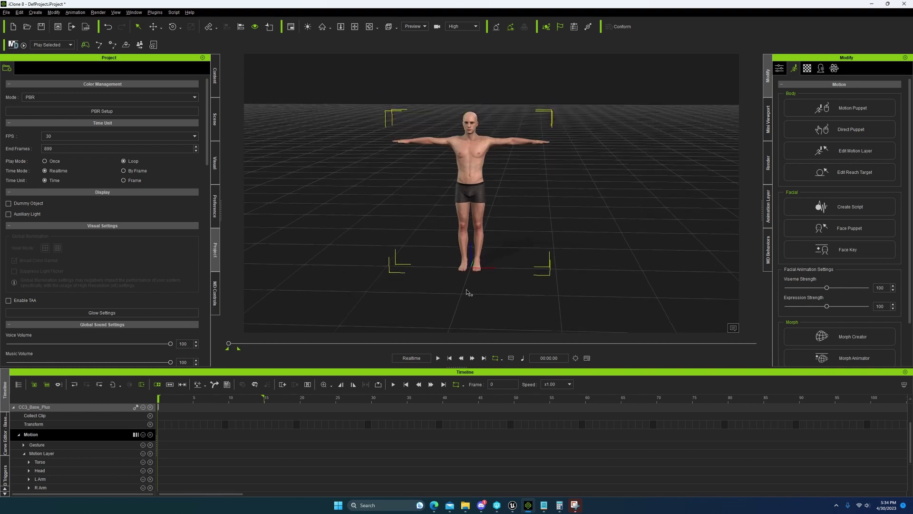
pyautogui.scroll(6, 461, 286)
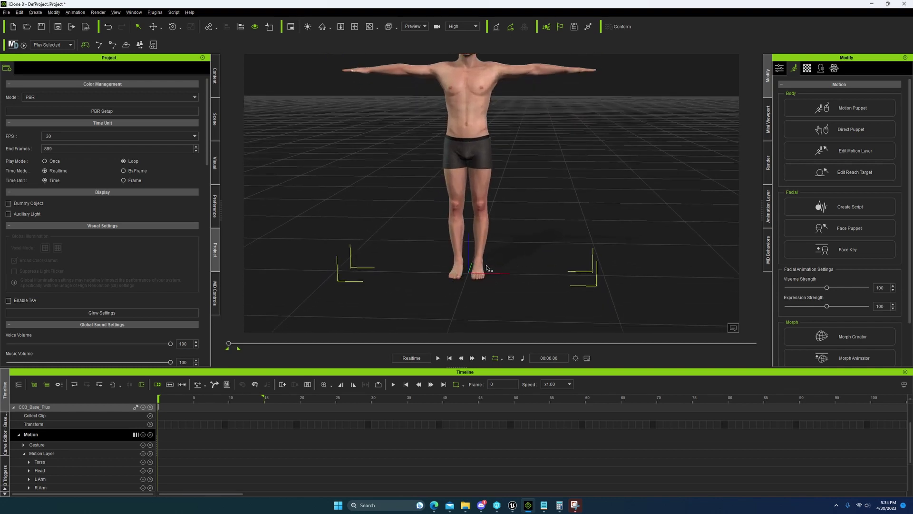
pyautogui.click(819, 177)
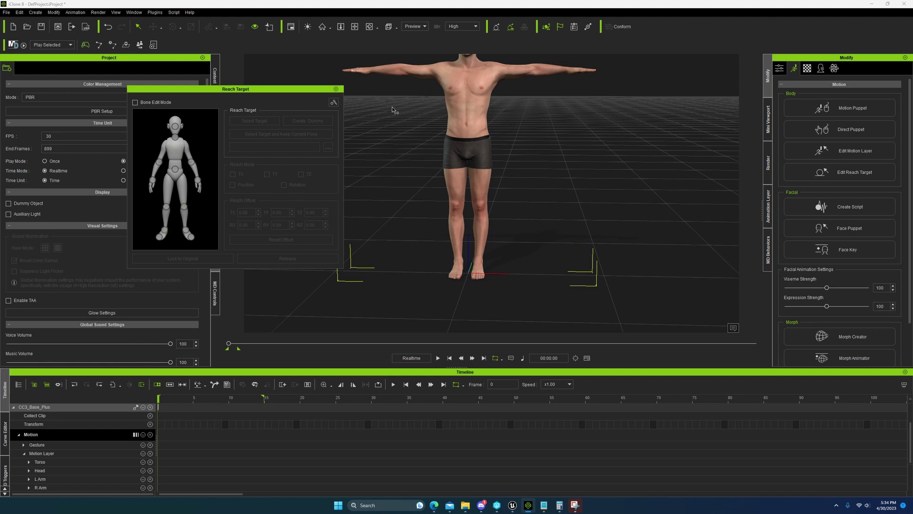
pyautogui.click(336, 89)
pyautogui.moveTo(519, 242)
pyautogui.mouseDown(button='middle')
pyautogui.moveTo(531, 270)
pyautogui.moveTo(524, 215)
pyautogui.moveTo(516, 241)
pyautogui.mouseUp(button='middle')
pyautogui.scroll(-3, 516, 241)
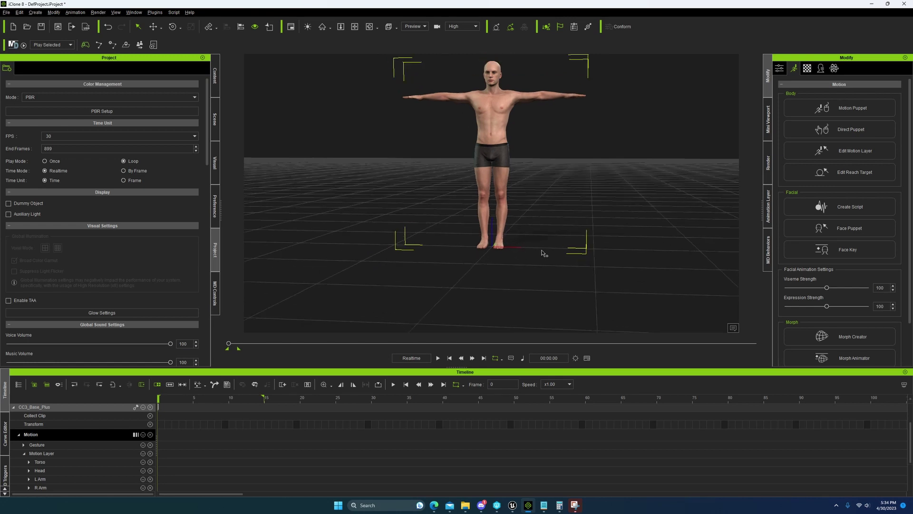
pyautogui.moveTo(543, 252); pyautogui.dragTo(488, 252, button='right')
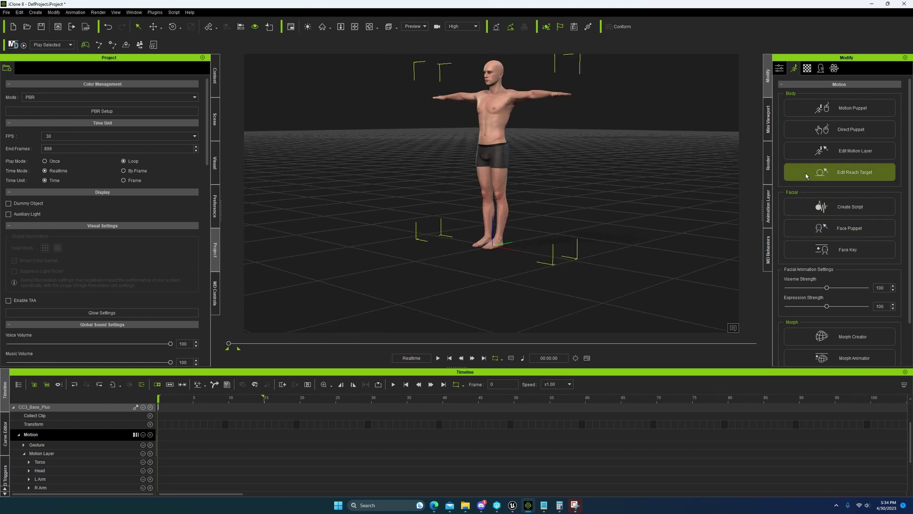
pyautogui.moveTo(481, 240); pyautogui.dragTo(468, 234, button='right')
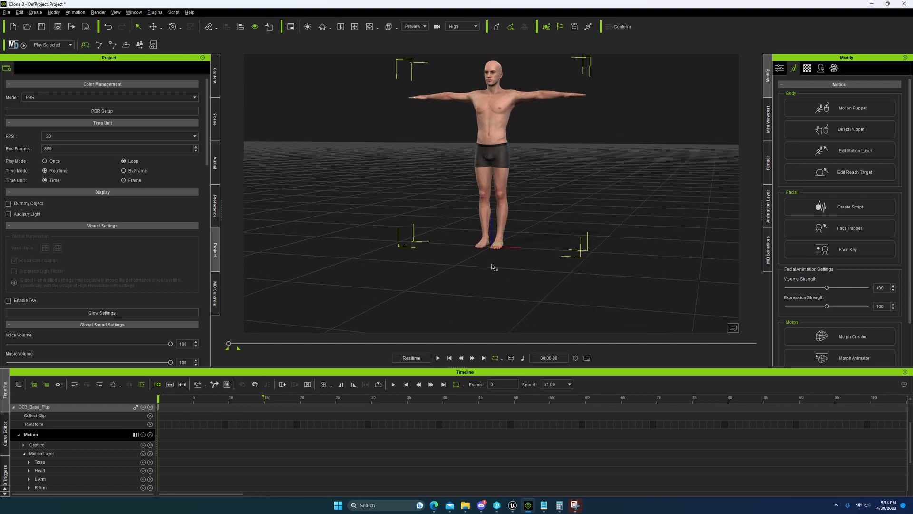
pyautogui.moveTo(494, 266)
pyautogui.mouseDown(button='right')
pyautogui.moveTo(512, 267)
pyautogui.moveTo(495, 256)
pyautogui.moveTo(460, 267)
pyautogui.moveTo(507, 263)
pyautogui.moveTo(509, 255)
pyautogui.moveTo(489, 255)
pyautogui.mouseUp(button='right')
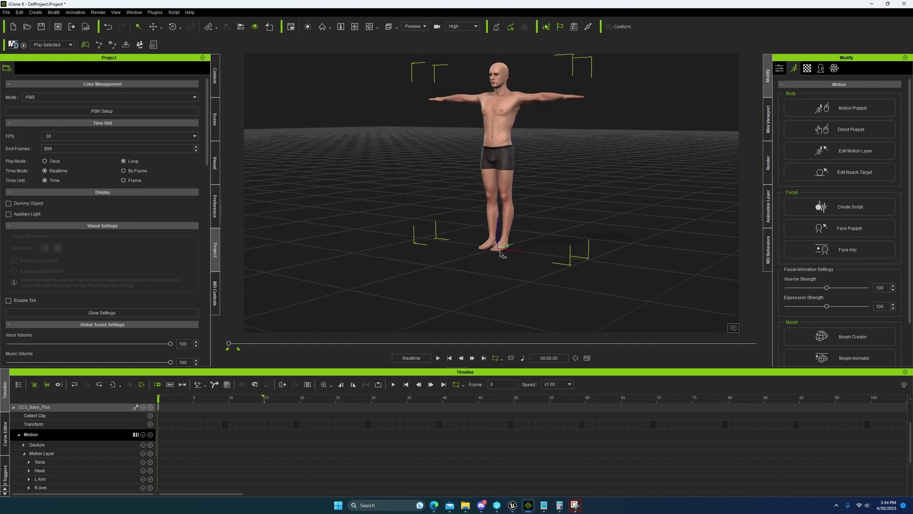
pyautogui.moveTo(421, 255); pyautogui.dragTo(512, 245, button='right')
pyautogui.moveTo(497, 252); pyautogui.dragTo(488, 261, button='middle')
pyautogui.moveTo(488, 261); pyautogui.dragTo(366, 325, button='right')
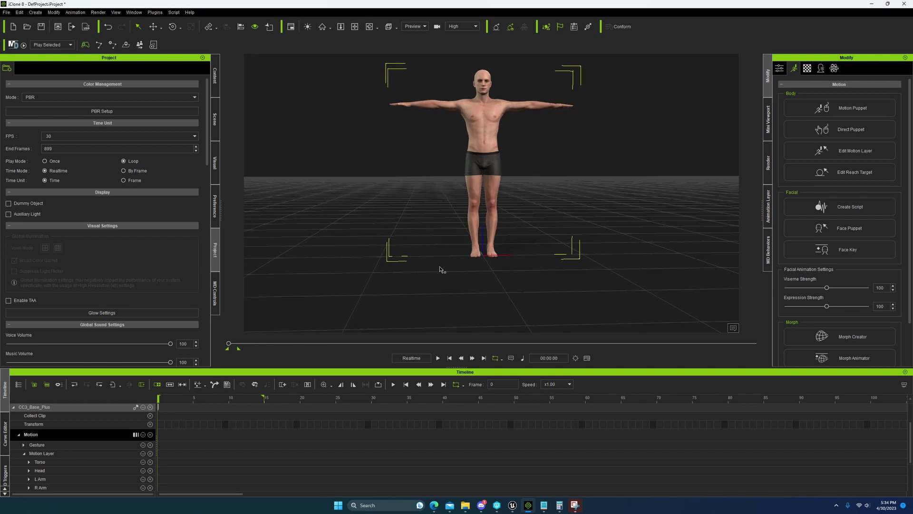
pyautogui.moveTo(446, 267); pyautogui.dragTo(449, 266, button='right')
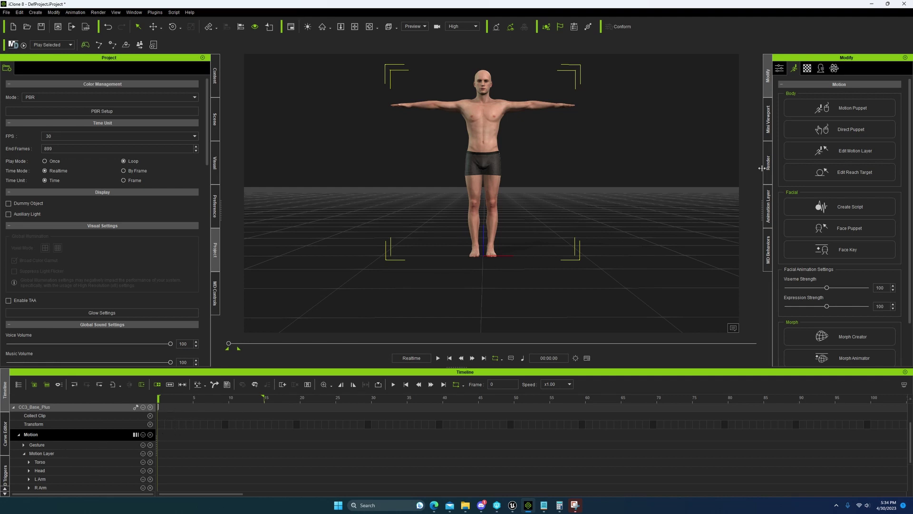
# - Edit the character's motion layer in FK mode at frame 0 and set CC_Base_Hip's Z rotation to -45
pyautogui.click(837, 151)
pyautogui.click(292, 146)
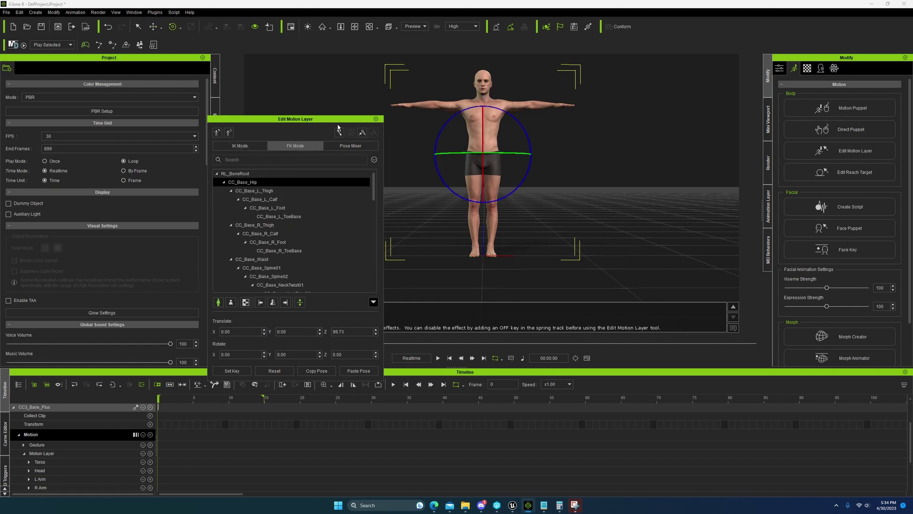
pyautogui.moveTo(348, 119); pyautogui.dragTo(387, 130)
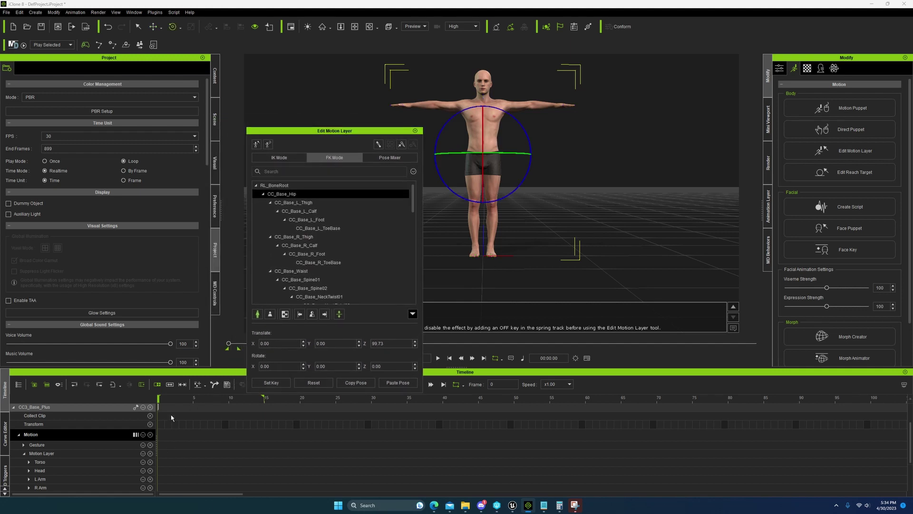
pyautogui.moveTo(353, 130); pyautogui.dragTo(319, 126)
pyautogui.click(251, 181)
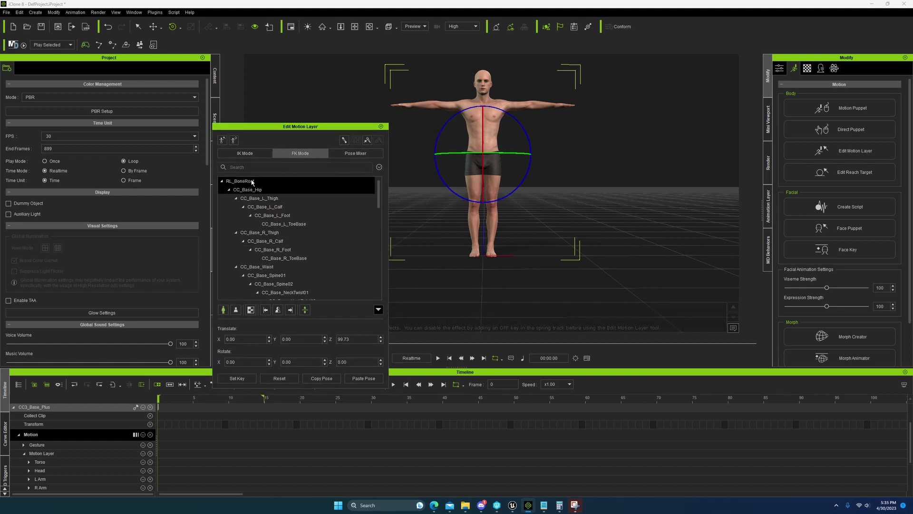
pyautogui.click(251, 181)
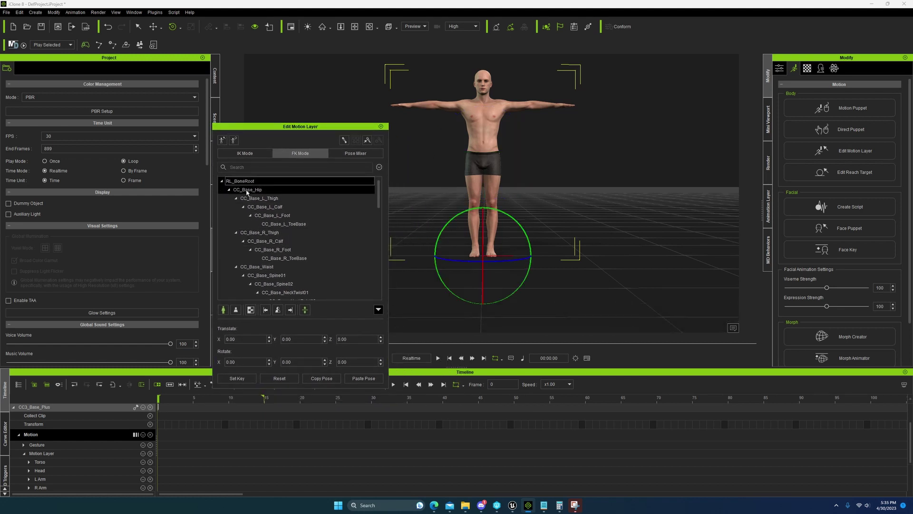
pyautogui.click(252, 190)
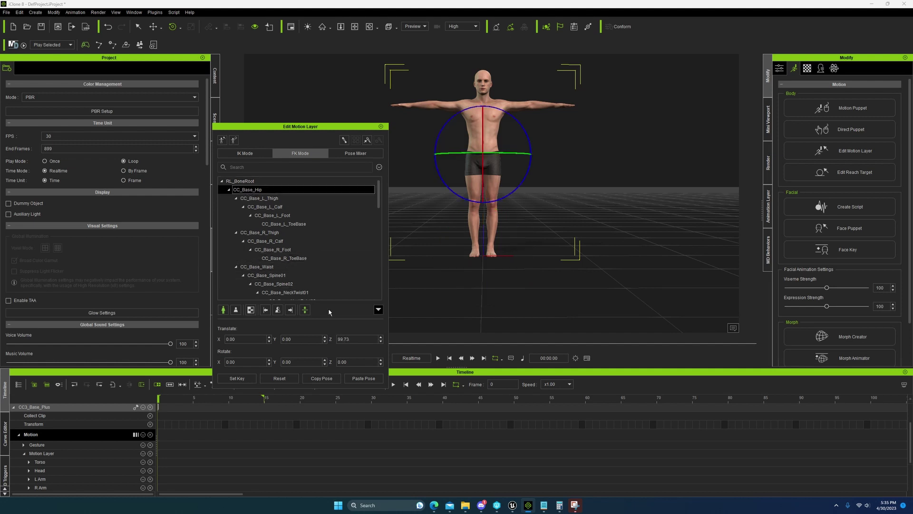
pyautogui.click(342, 362)
pyautogui.press('Return')
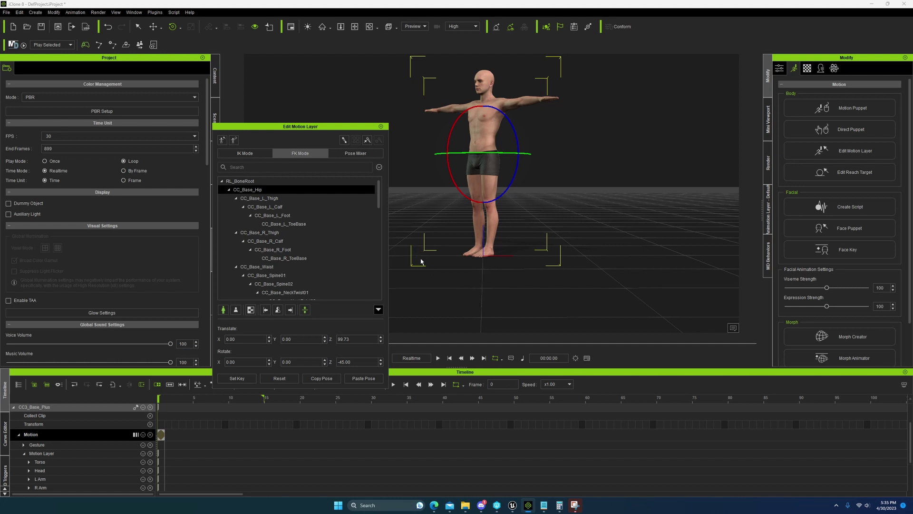
# - Set RL_BoneRoot's Z rotation to -90 at frame 15, close the motion layer editor and return to frame 0
pyautogui.moveTo(424, 303); pyautogui.dragTo(448, 298, button='right')
pyautogui.click(242, 181)
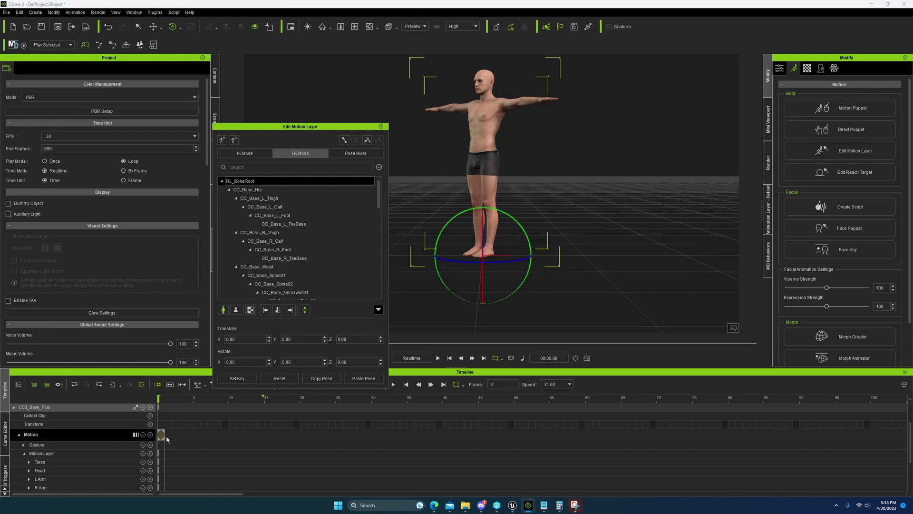
pyautogui.moveTo(164, 399); pyautogui.dragTo(266, 397)
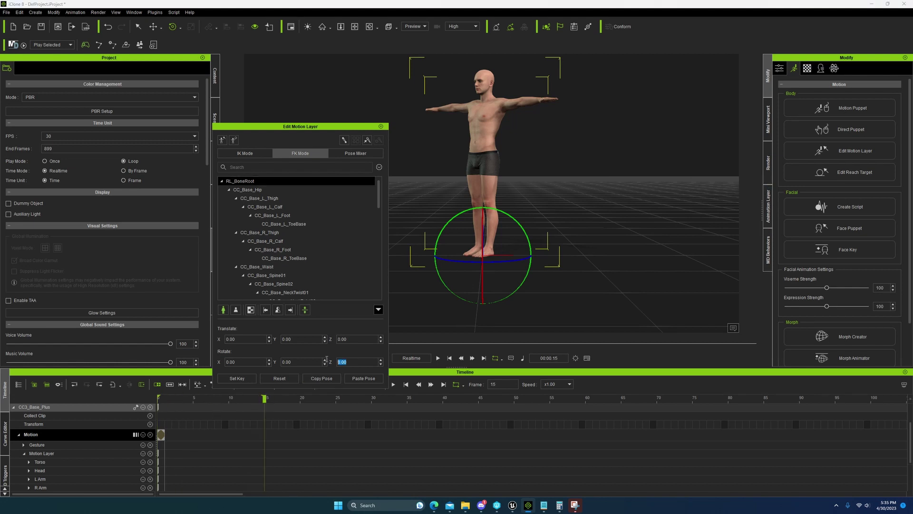
pyautogui.click(247, 189)
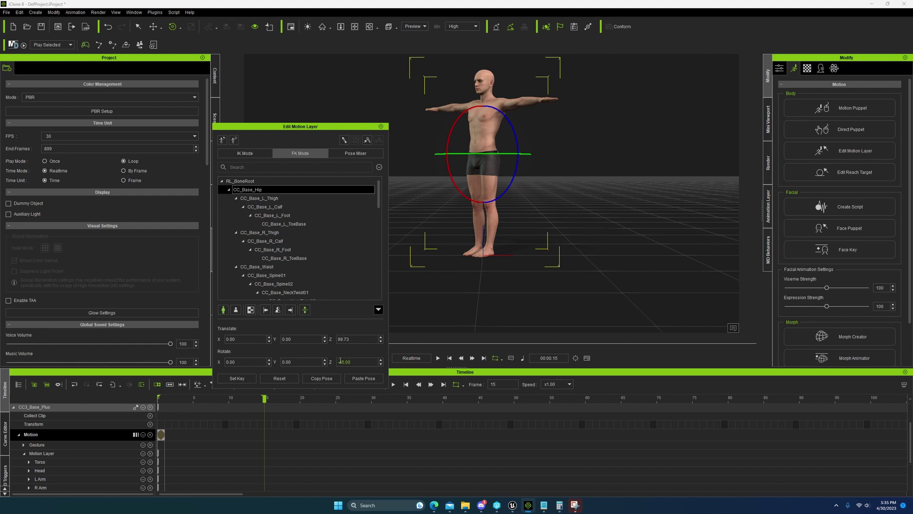
pyautogui.click(242, 181)
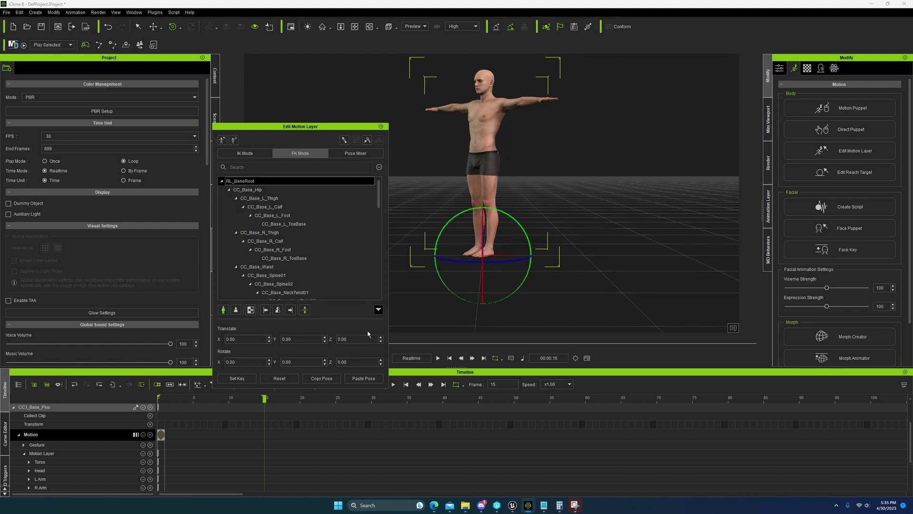
pyautogui.click(360, 361)
pyautogui.write('90')
pyautogui.press('Return')
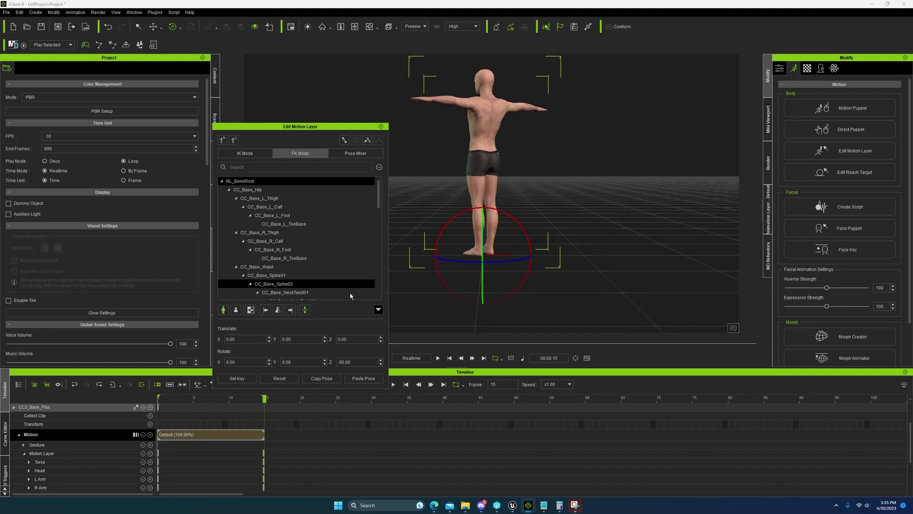
pyautogui.click(381, 127)
pyautogui.moveTo(264, 397); pyautogui.dragTo(151, 404)
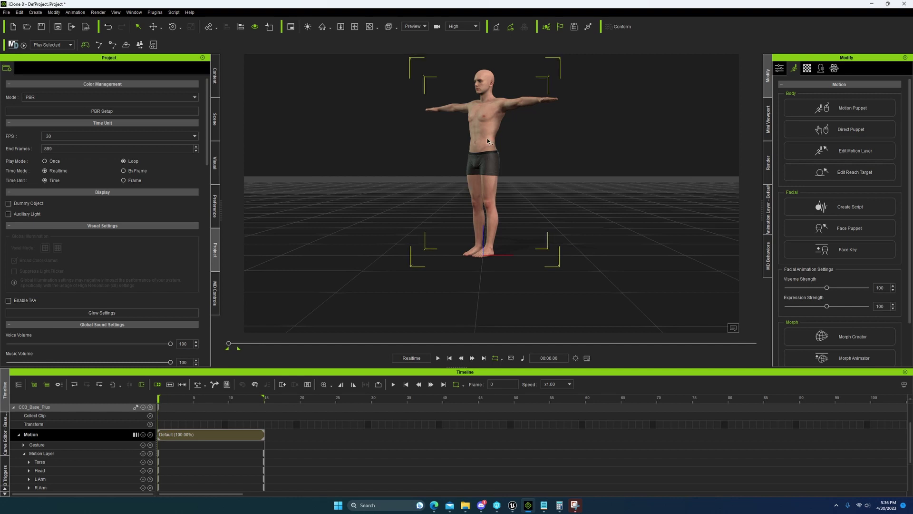
# - Try rotating the character's waist in the motion layer editor's IK mode at frame 0, and undo the rotation
pyautogui.click(834, 152)
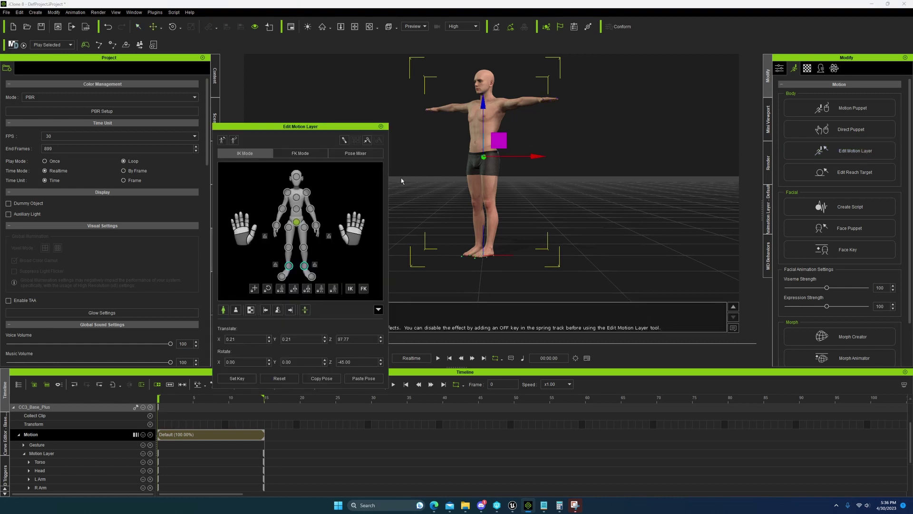
pyautogui.click(296, 208)
pyautogui.moveTo(490, 153); pyautogui.dragTo(473, 161)
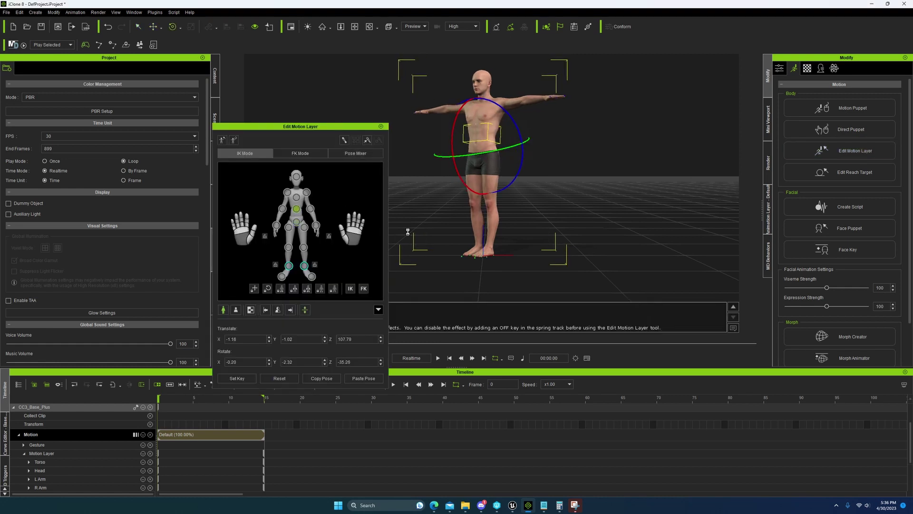
pyautogui.hotkey('ctrl', 'z')
# - Try rotating the character's upper chest in IK mode, undo only that rotation, and close the motion layer editor
pyautogui.click(296, 221)
pyautogui.click(254, 288)
pyautogui.click(296, 209)
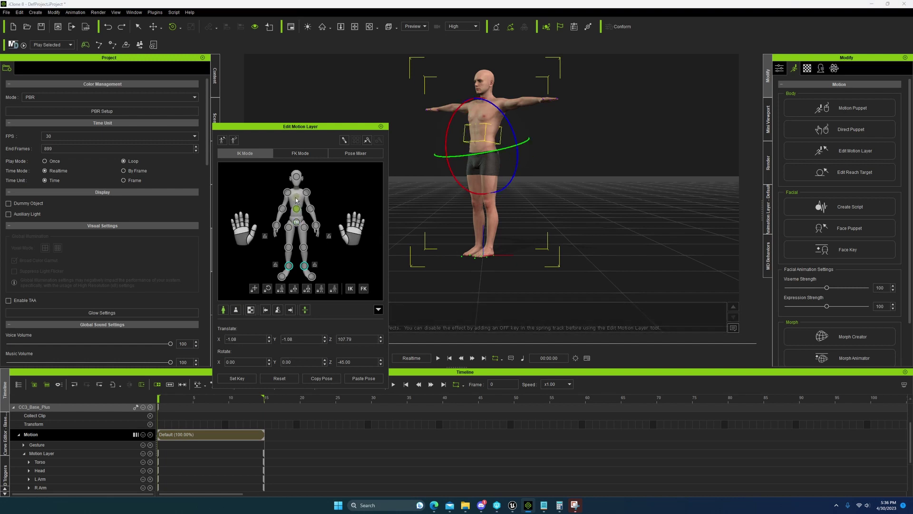
pyautogui.click(297, 197)
pyautogui.moveTo(512, 95); pyautogui.dragTo(512, 97)
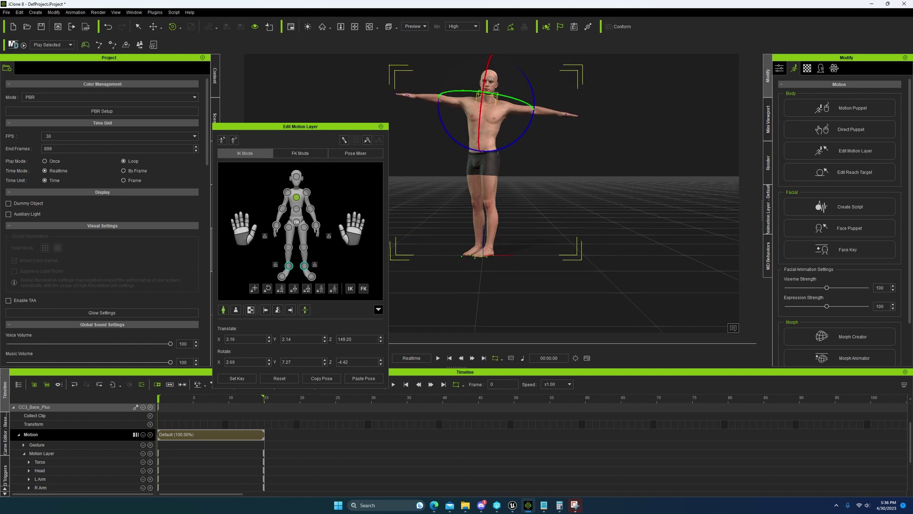
pyautogui.click(108, 27)
pyautogui.click(108, 27)
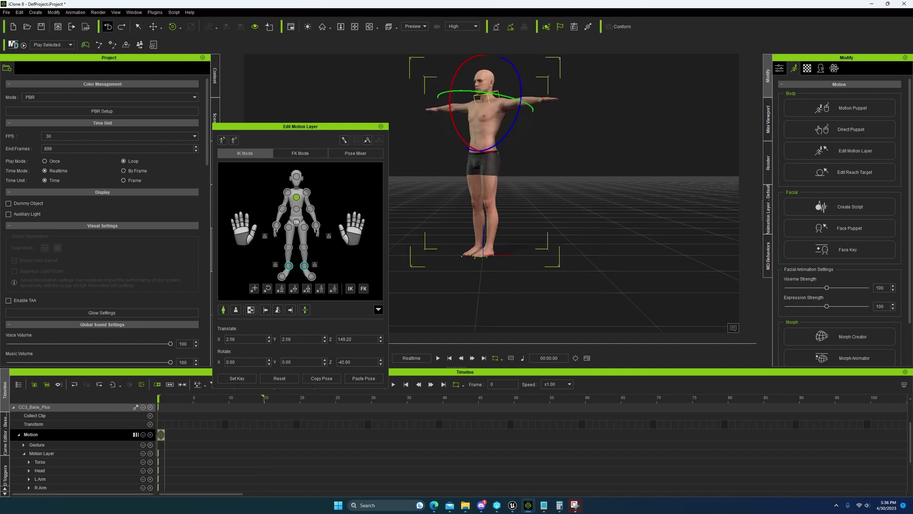
pyautogui.click(121, 27)
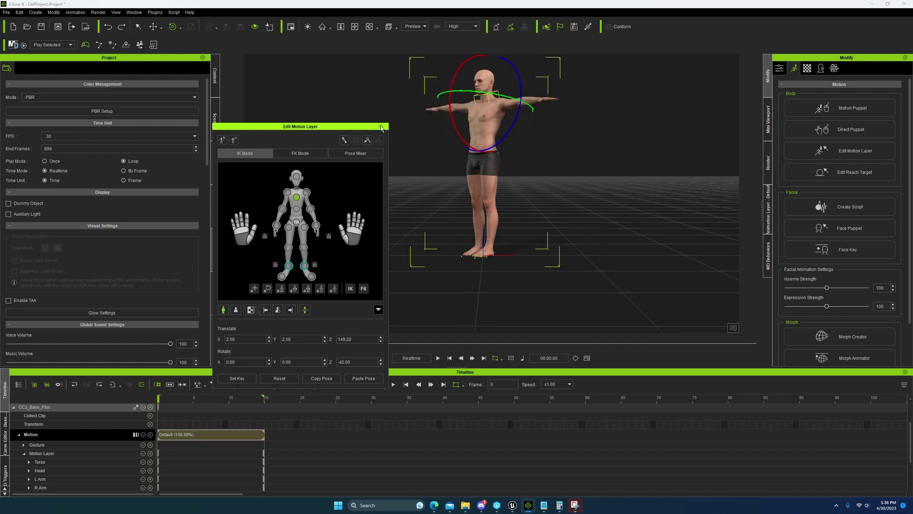
pyautogui.moveTo(159, 398)
pyautogui.mouseDown()
pyautogui.moveTo(278, 400)
pyautogui.moveTo(155, 405)
pyautogui.moveTo(193, 397)
pyautogui.moveTo(266, 399)
pyautogui.moveTo(146, 408)
pyautogui.mouseUp()
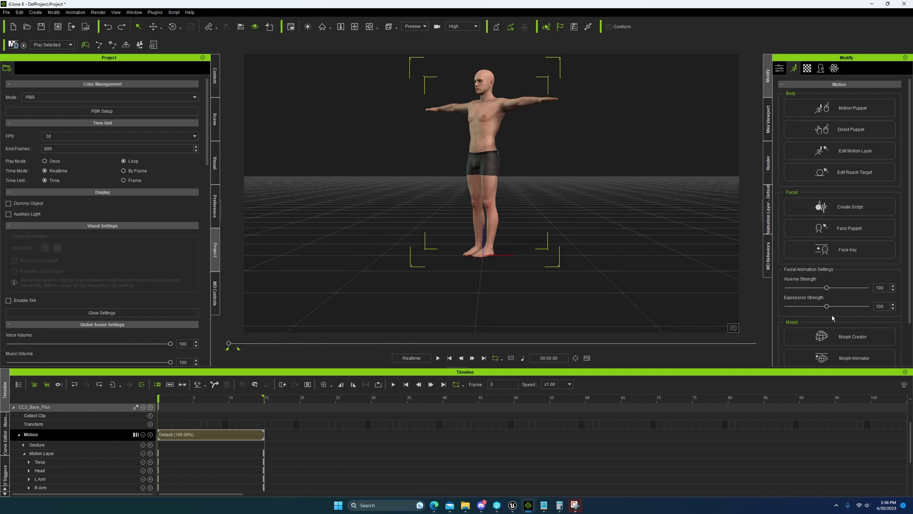
# - Open the curve editor and select the frame 15 key on the BoneRoot Rotation Z curve
pyautogui.moveTo(540, 276)
pyautogui.mouseDown(button='right')
pyautogui.moveTo(501, 272)
pyautogui.moveTo(535, 273)
pyautogui.mouseUp(button='right')
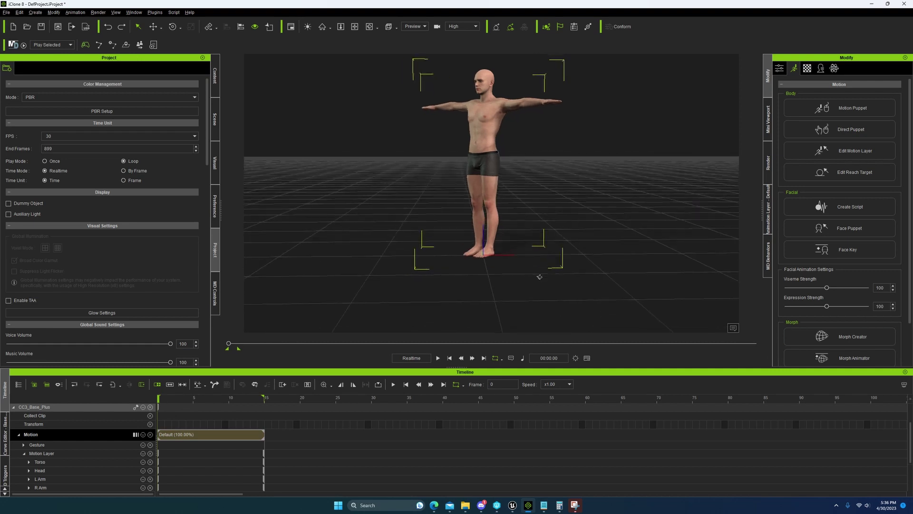
pyautogui.click(5, 425)
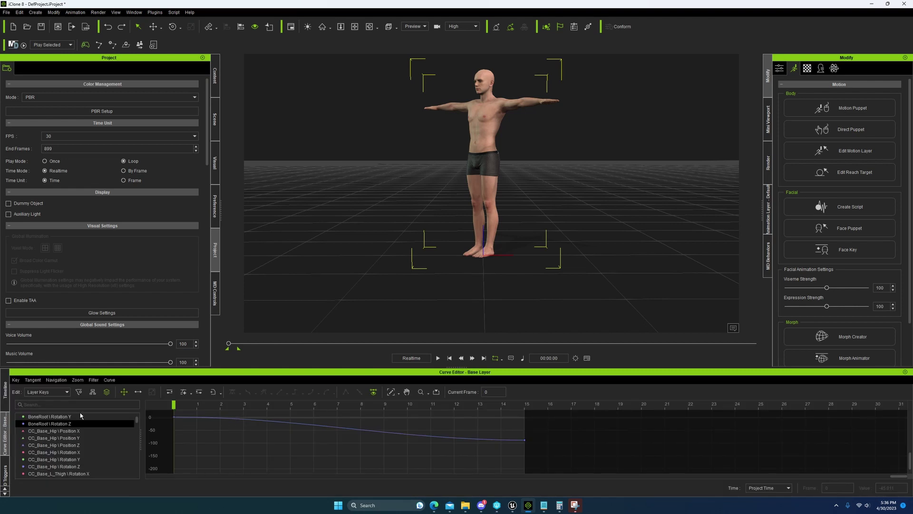
pyautogui.click(525, 440)
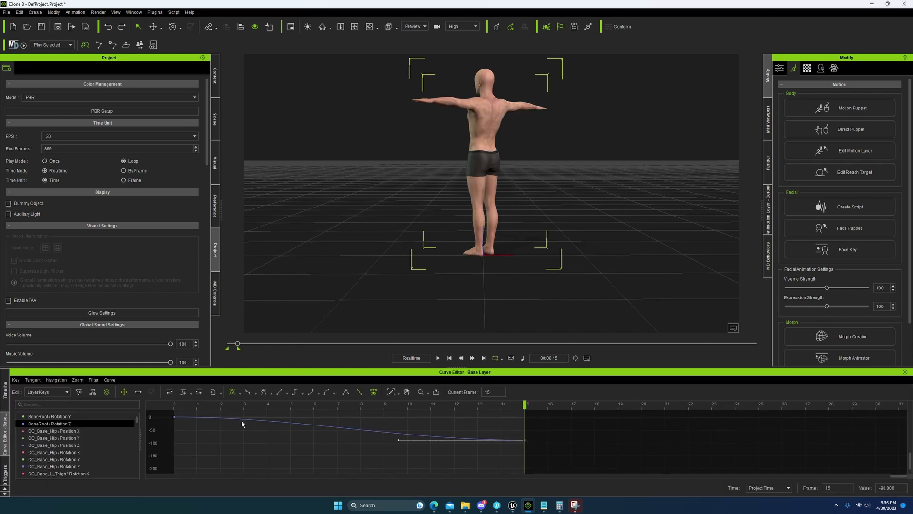
# - Compare the frame 0 and frame 15 keys on the BoneRoot Rotation Z curve
pyautogui.click(174, 417)
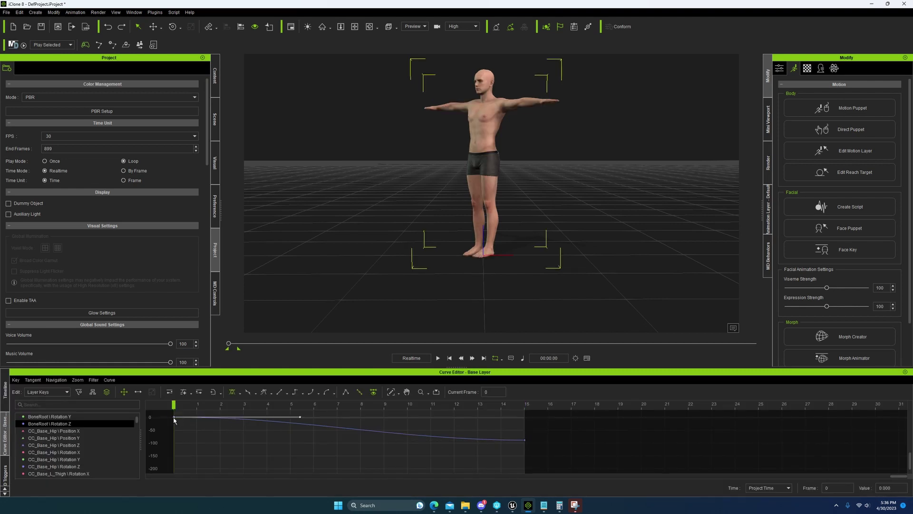
pyautogui.click(525, 440)
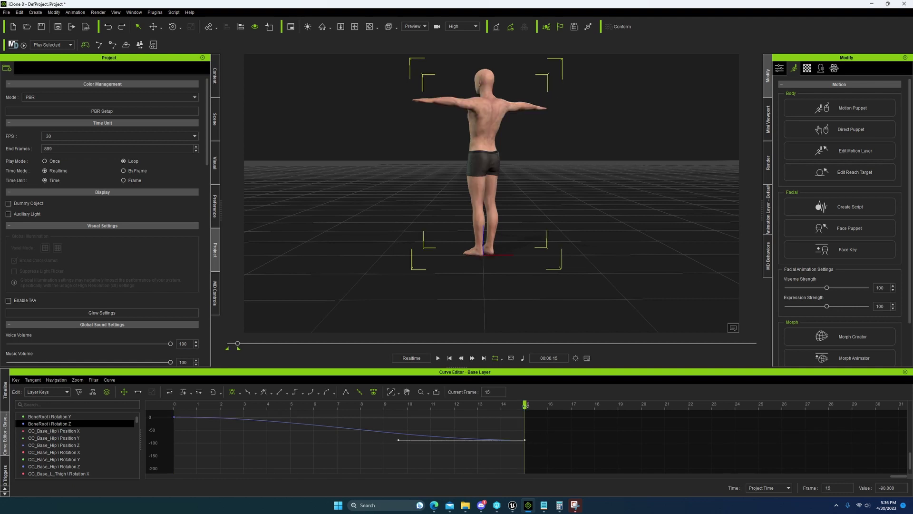
# - Flatten the character's Default motion clip in the timeline
pyautogui.click(5, 390)
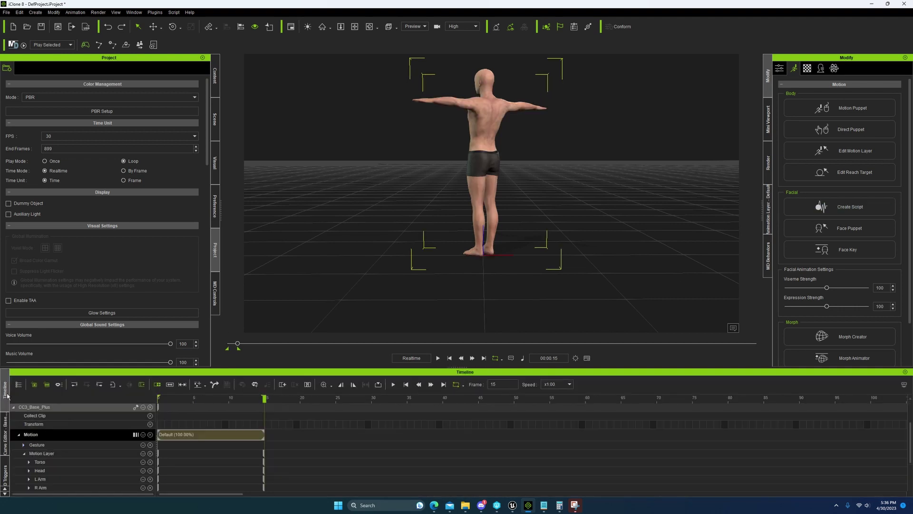
pyautogui.click(159, 435)
pyautogui.rightClick(159, 435)
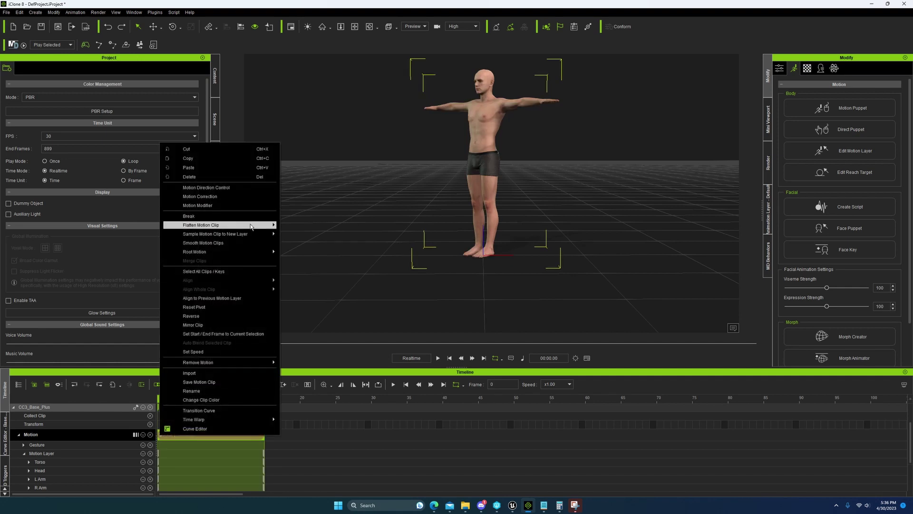
pyautogui.moveTo(250, 226)
pyautogui.click(297, 225)
# - Examine the BoneRoot Rotation Z curve of the Base Motion layer at frame 15 and return to frame 0
pyautogui.click(768, 209)
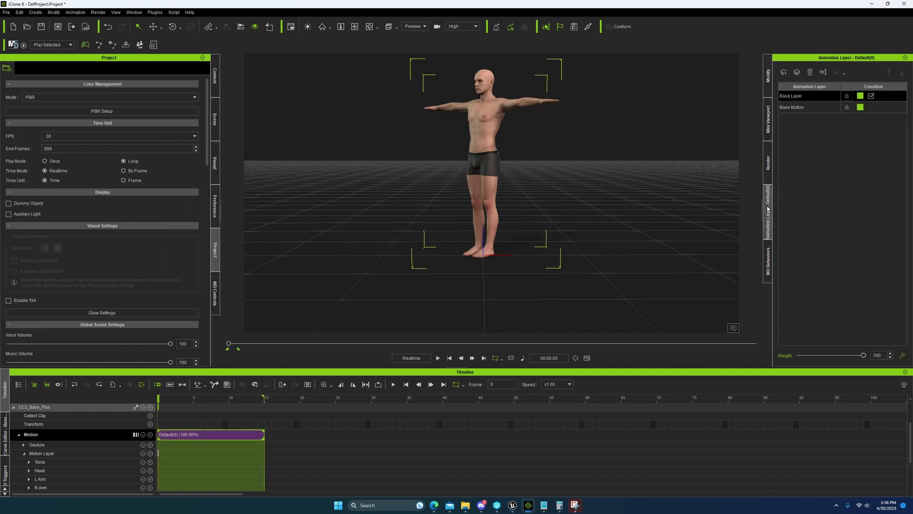
pyautogui.click(796, 110)
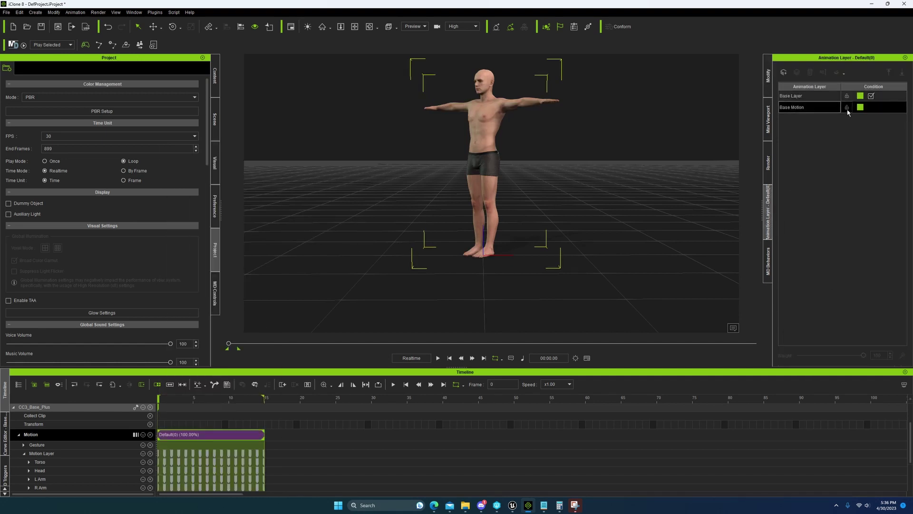
pyautogui.click(6, 435)
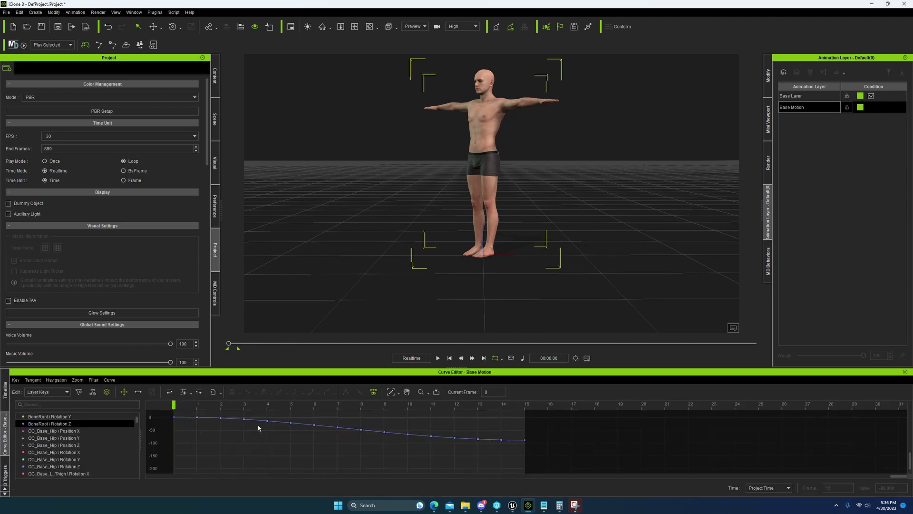
pyautogui.click(525, 441)
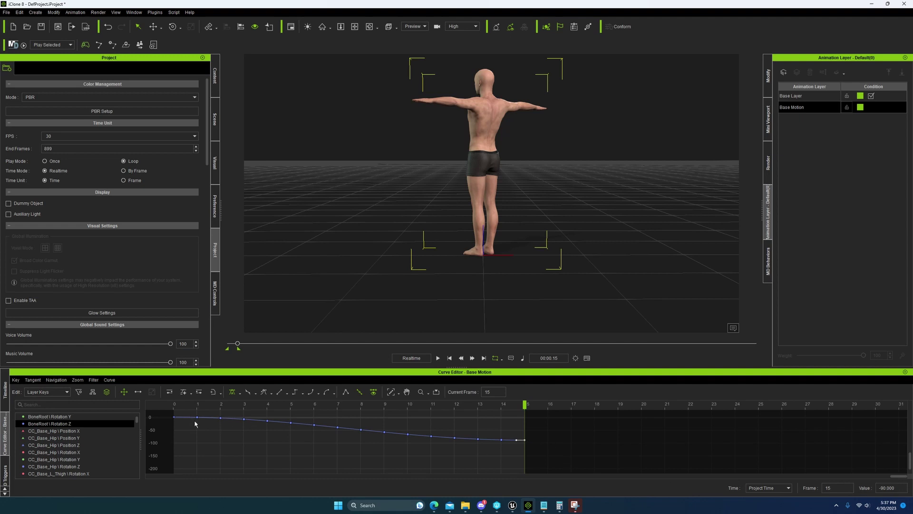
pyautogui.moveTo(525, 404); pyautogui.dragTo(174, 404)
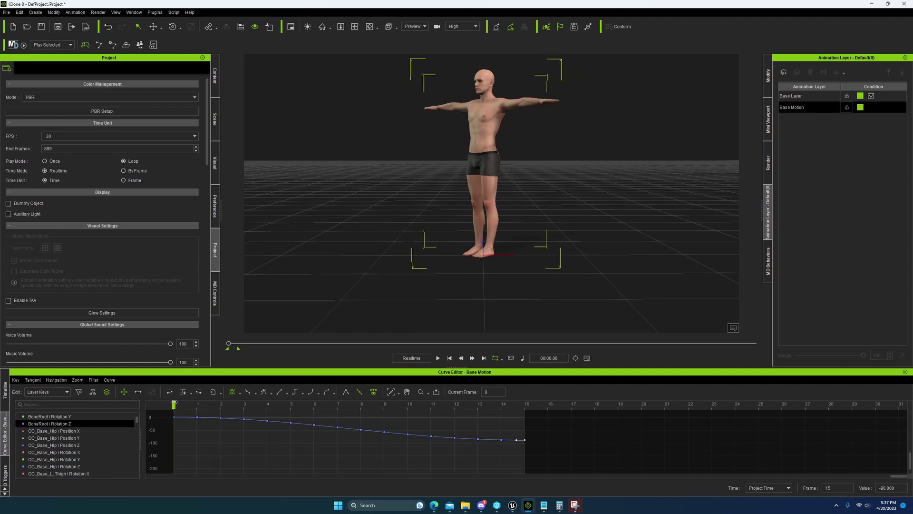
# - Examine the frame 0 key on the CC_Base_Hip Rotation Z curve of the Base Motion layer
pyautogui.click(65, 467)
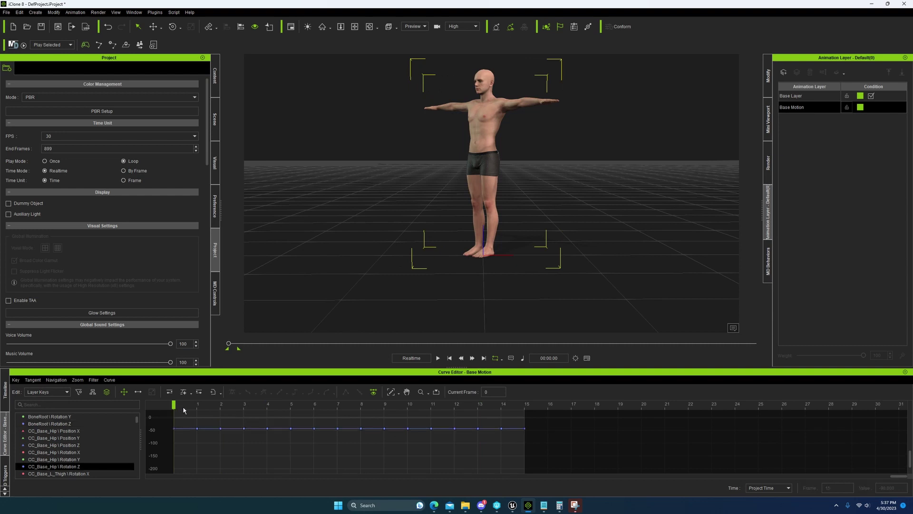
pyautogui.moveTo(183, 406); pyautogui.dragTo(179, 428)
pyautogui.click(174, 429)
# - Return to the timeline, make Base Layer active and flatten all motion with constraint
pyautogui.click(6, 390)
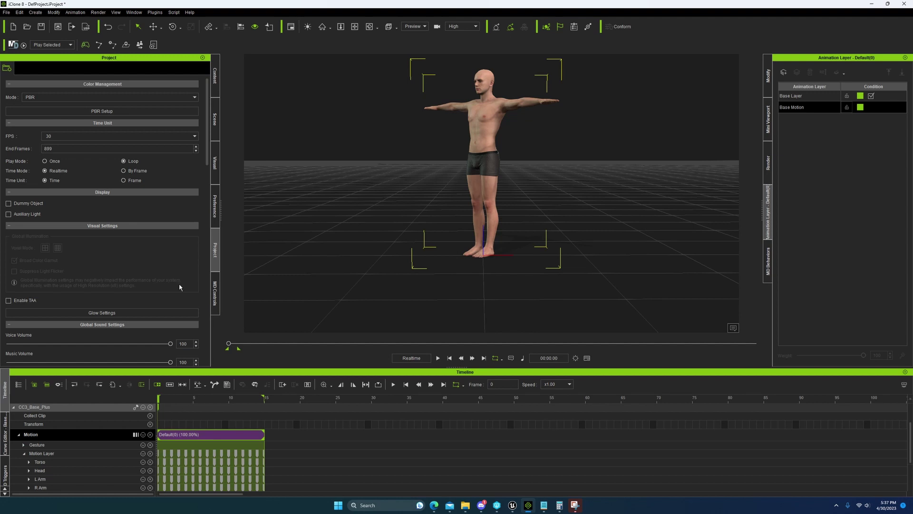
pyautogui.click(797, 99)
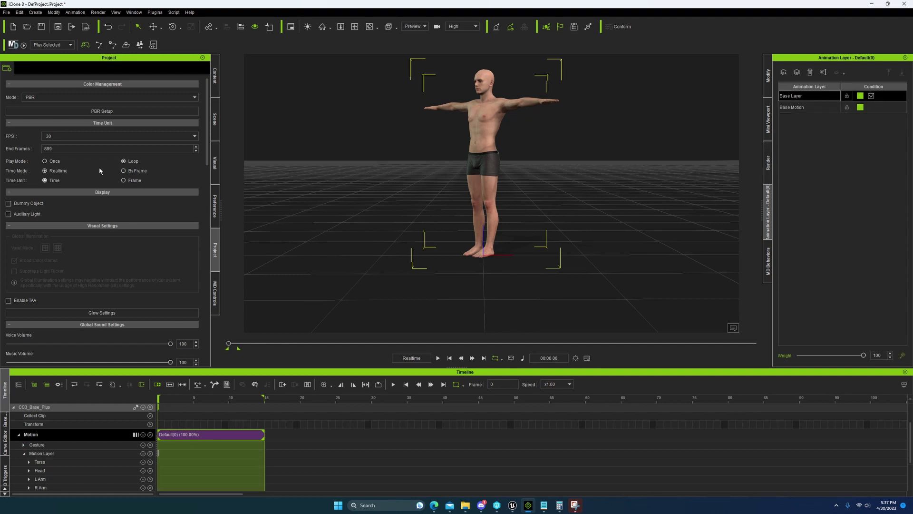
pyautogui.click(75, 13)
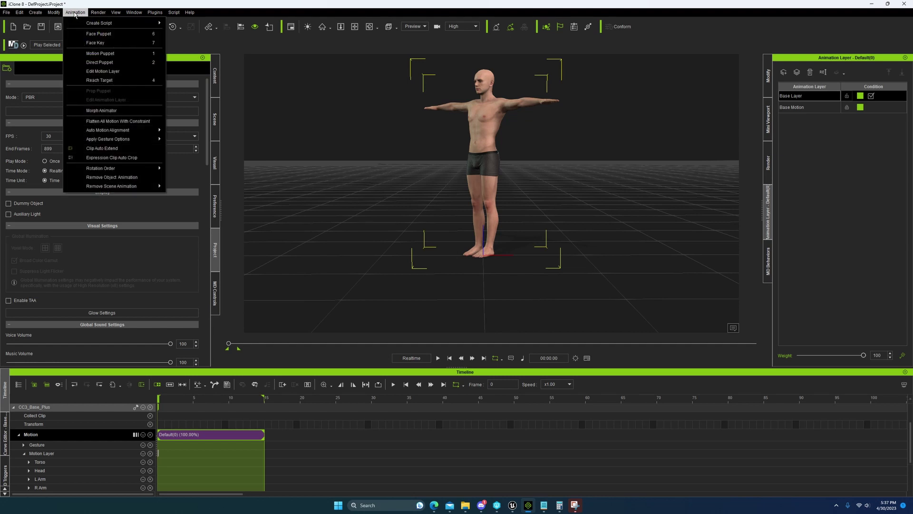
pyautogui.click(114, 122)
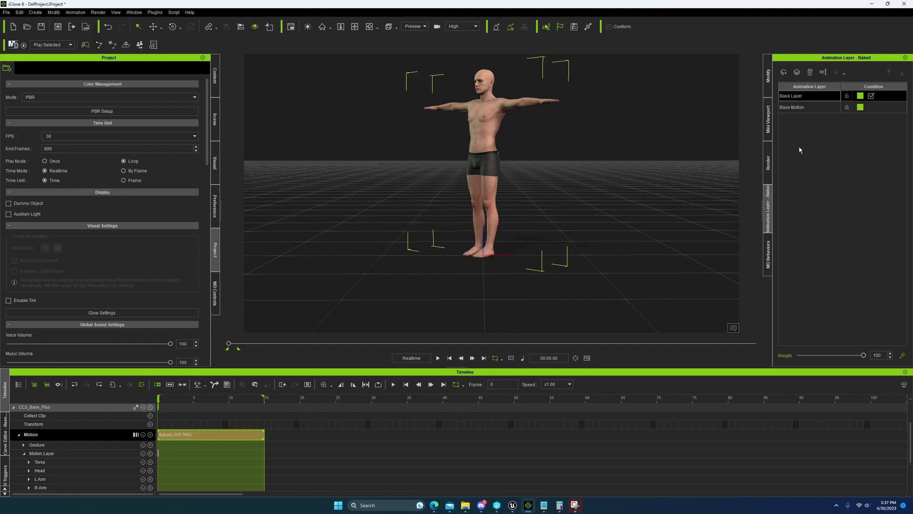
# - Examine the baked Base Motion layer's BoneRoot Rotation Z curve and its frame 0 key
pyautogui.click(796, 108)
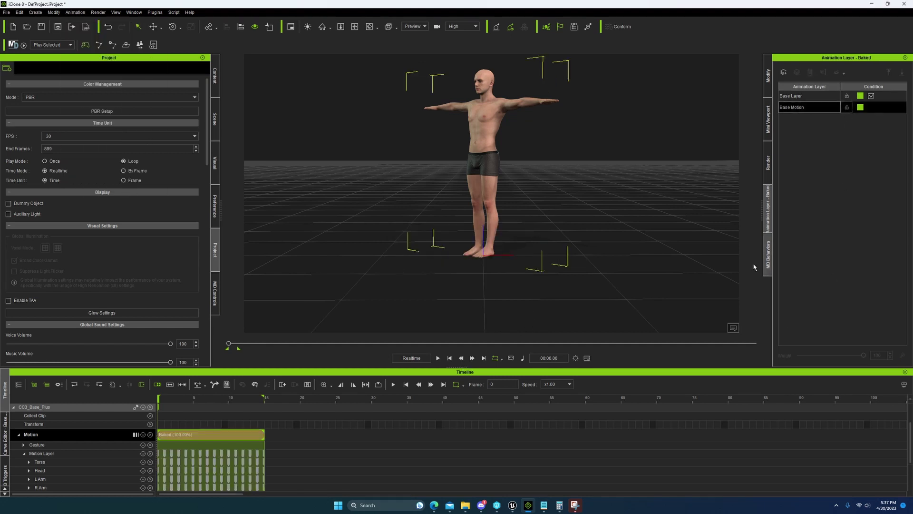
pyautogui.click(5, 434)
pyautogui.scroll(3, 52, 433)
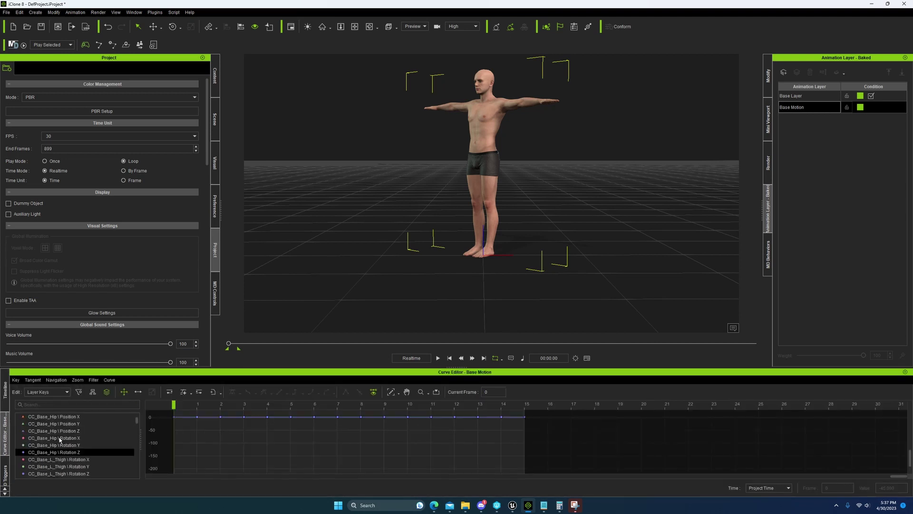
pyautogui.click(57, 424)
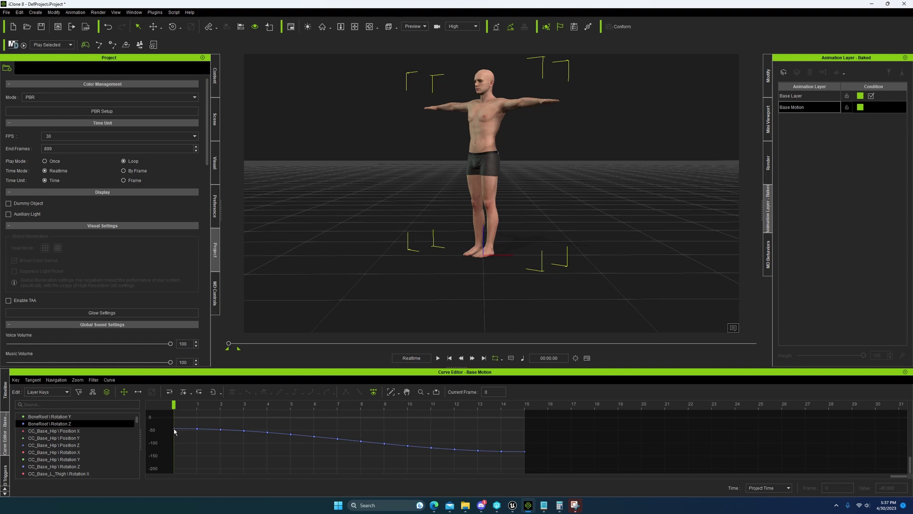
pyautogui.click(174, 430)
pyautogui.scroll(-1, 79, 465)
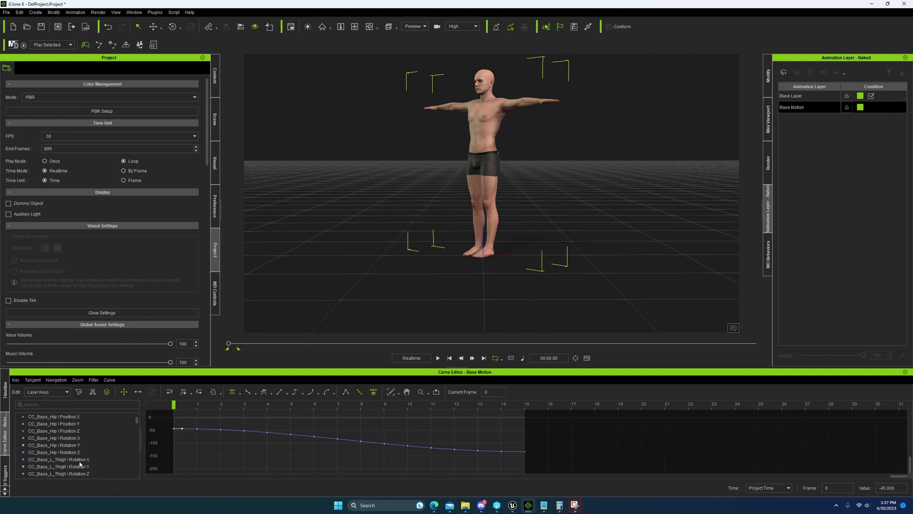
# - Select all keys on the baked CC_Base_Hip Rotation Z curve to inspect them
pyautogui.click(75, 453)
pyautogui.scroll(-2, 196, 433)
pyautogui.moveTo(166, 417); pyautogui.dragTo(568, 431)
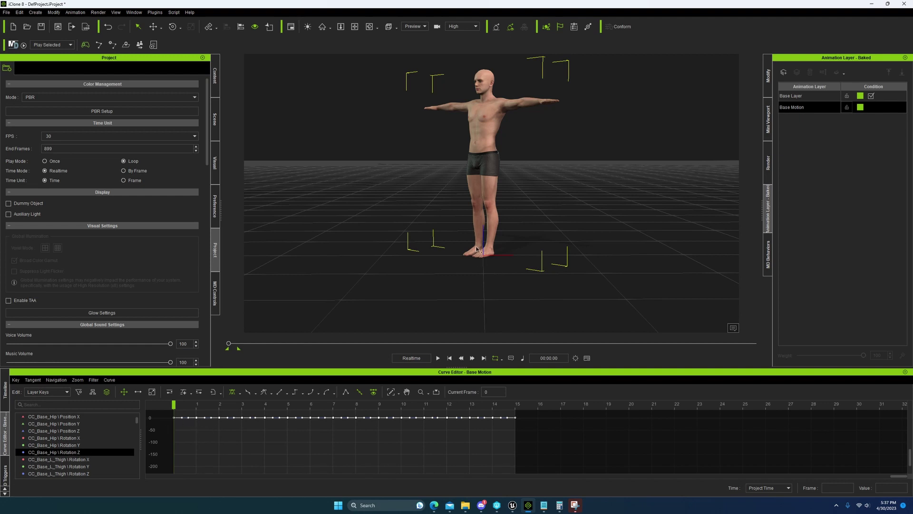
pyautogui.moveTo(443, 272); pyautogui.dragTo(429, 296, button='middle')
pyautogui.moveTo(429, 296)
pyautogui.mouseDown(button='right')
pyautogui.moveTo(420, 287)
pyautogui.moveTo(431, 288)
pyautogui.mouseUp(button='right')
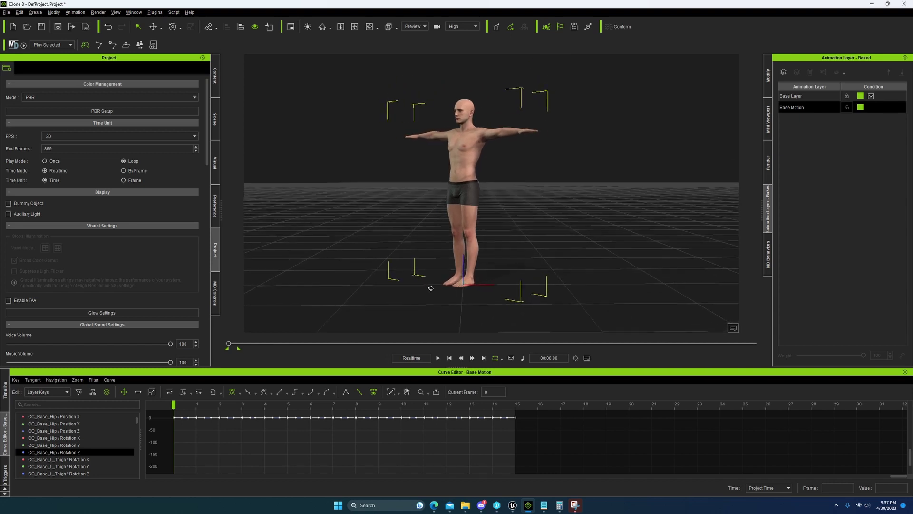
pyautogui.moveTo(430, 288); pyautogui.dragTo(461, 299, button='middle')
# - Select the frame 0 key on the baked BoneRoot Rotation Z curve and highlight its value
pyautogui.scroll(1, 56, 426)
pyautogui.click(55, 431)
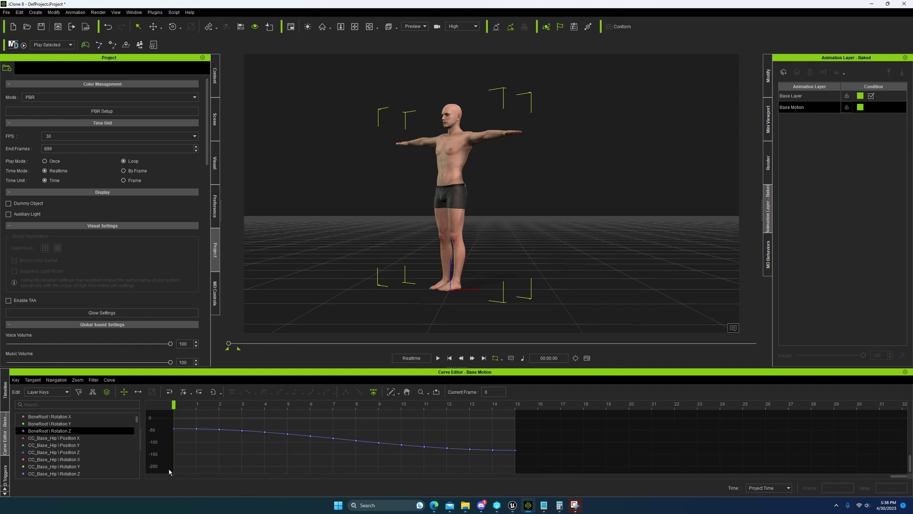
pyautogui.click(173, 429)
pyautogui.moveTo(880, 487); pyautogui.dragTo(907, 487)
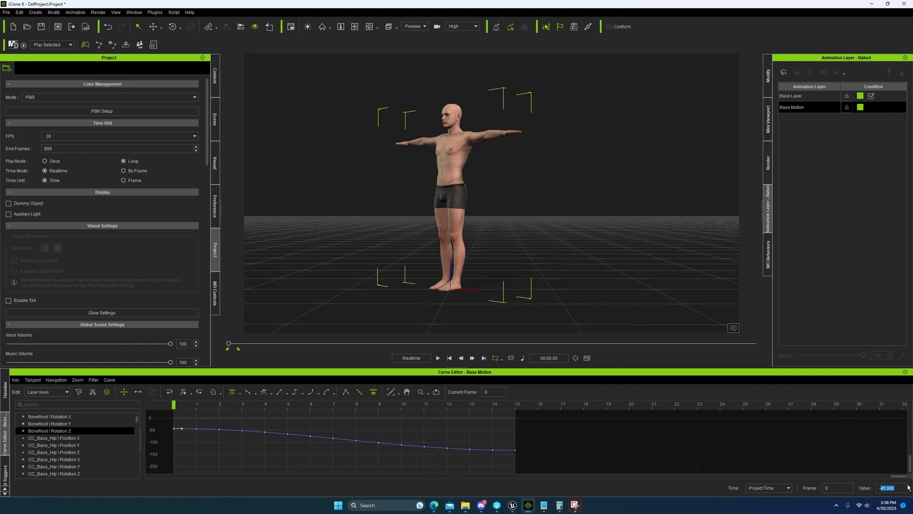
pyautogui.click(881, 488)
pyautogui.moveTo(881, 488); pyautogui.dragTo(902, 488)
# - In Base Layer, add a frame 0 key on the CC_Base_Hip Rotation Z curve with a value of -45
pyautogui.click(795, 98)
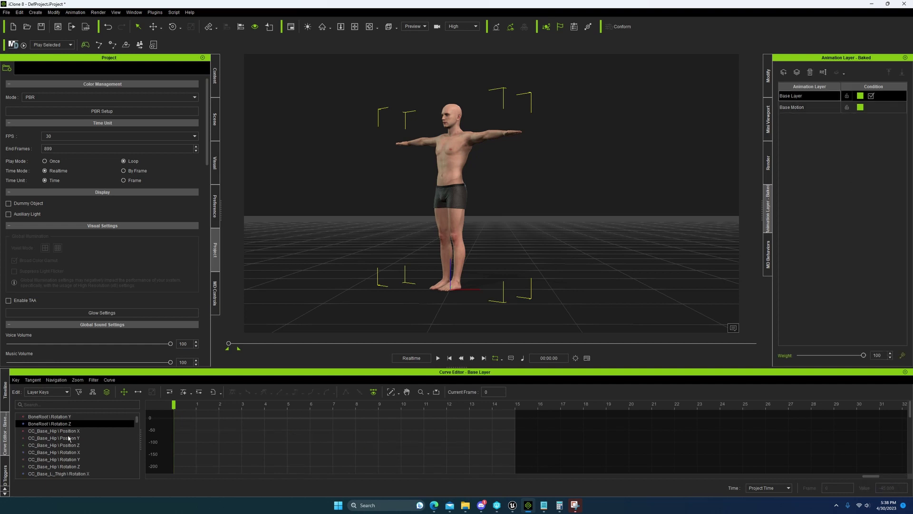
pyautogui.click(73, 466)
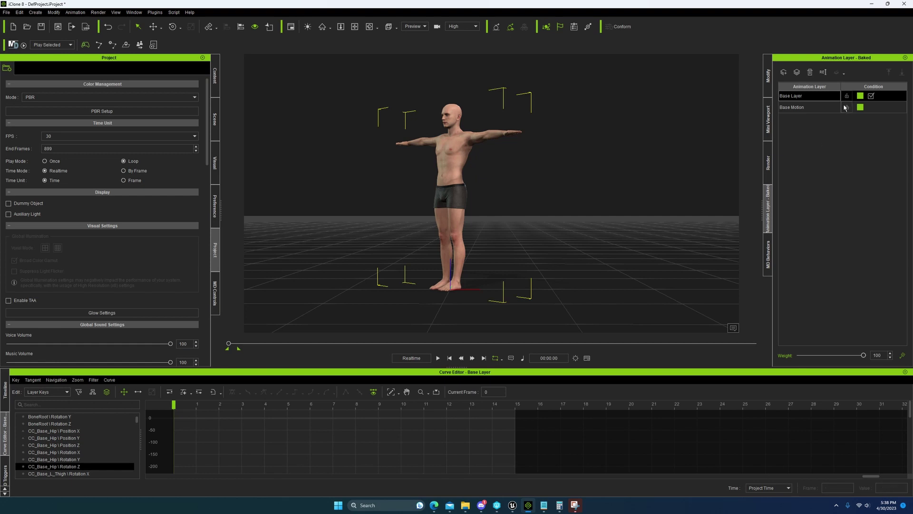
pyautogui.click(4, 397)
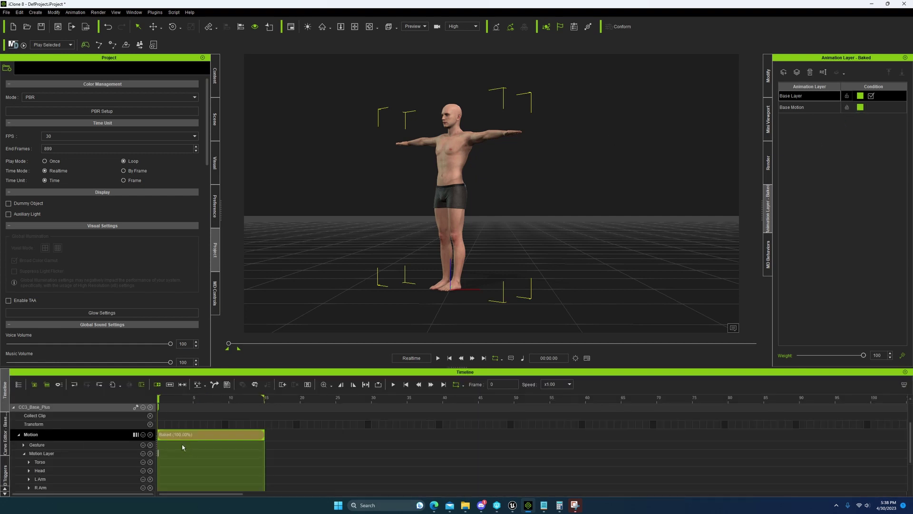
pyautogui.click(4, 423)
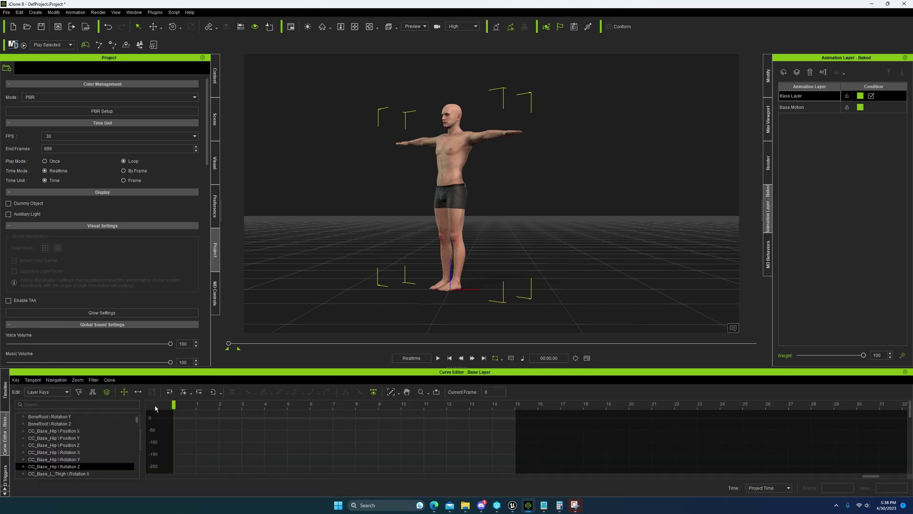
pyautogui.click(174, 418)
pyautogui.write('45.000')
pyautogui.press('Left')
pyautogui.press('Left')
pyautogui.press('Left')
pyautogui.press('Left')
pyautogui.write('-')
pyautogui.press('Return')
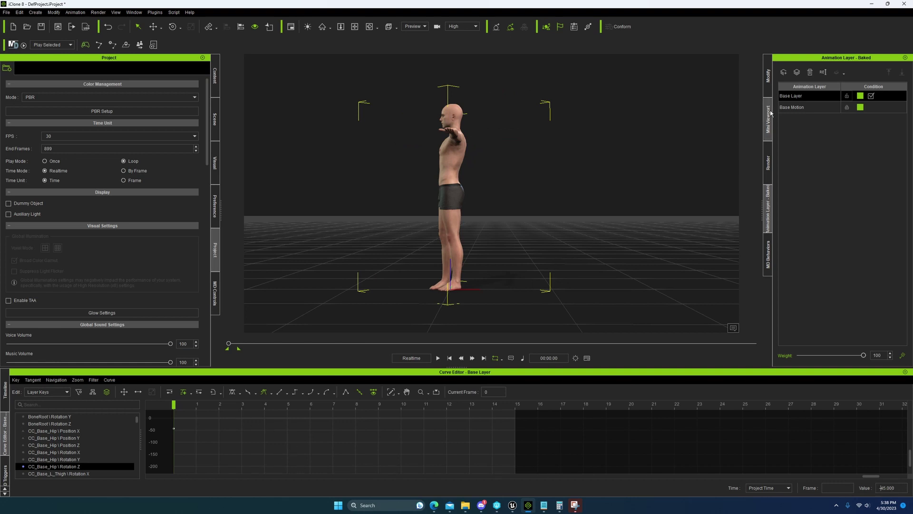
# - Open the motion layer editor in IK mode and switch both of the character's feet to FK
pyautogui.click(767, 77)
pyautogui.click(828, 154)
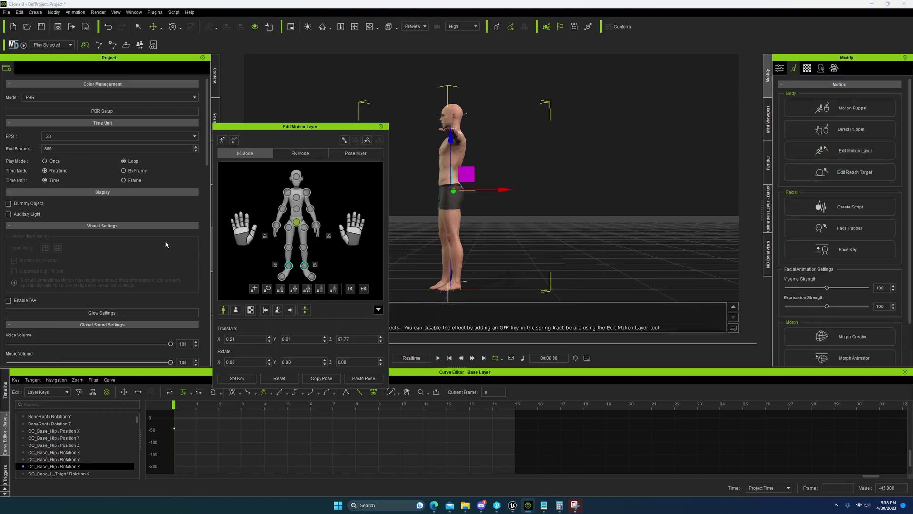
pyautogui.click(289, 266)
pyautogui.click(363, 288)
pyautogui.click(304, 265)
pyautogui.click(364, 288)
# - Check CC_Base_Hip's Z rotation in the motion layer editor's FK mode
pyautogui.click(290, 153)
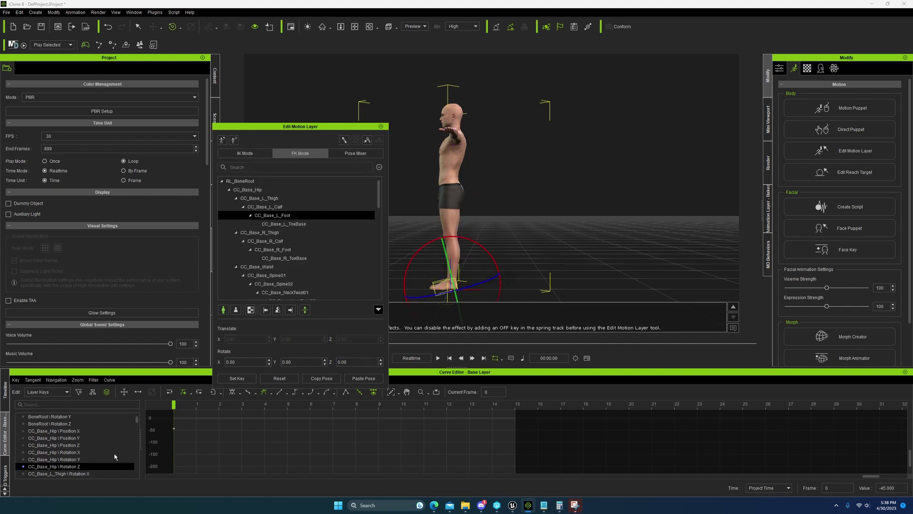
pyautogui.click(249, 189)
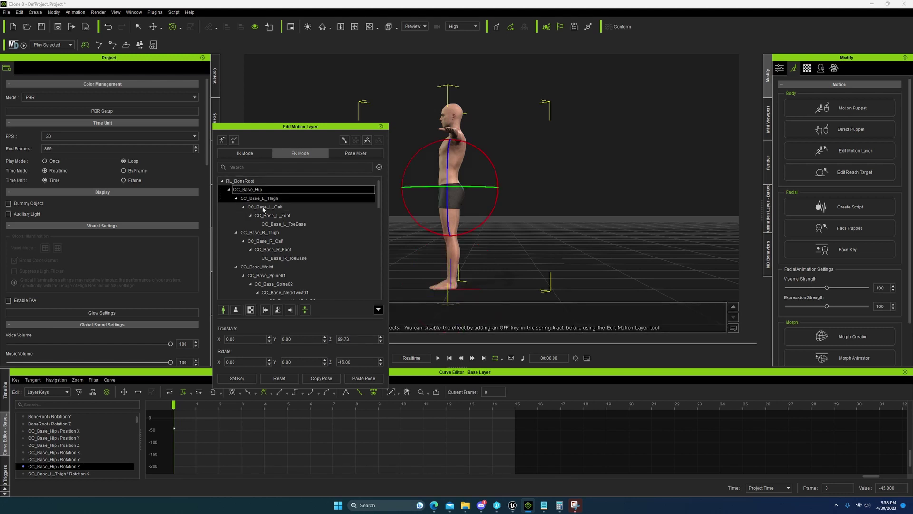
pyautogui.click(347, 362)
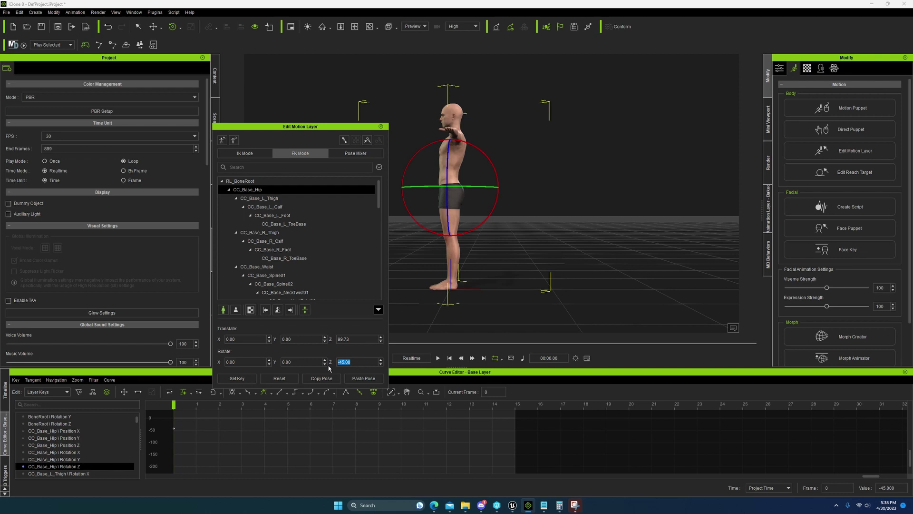
# - Set RL_BoneRoot's Z rotation to 45 at frame 0
pyautogui.click(243, 182)
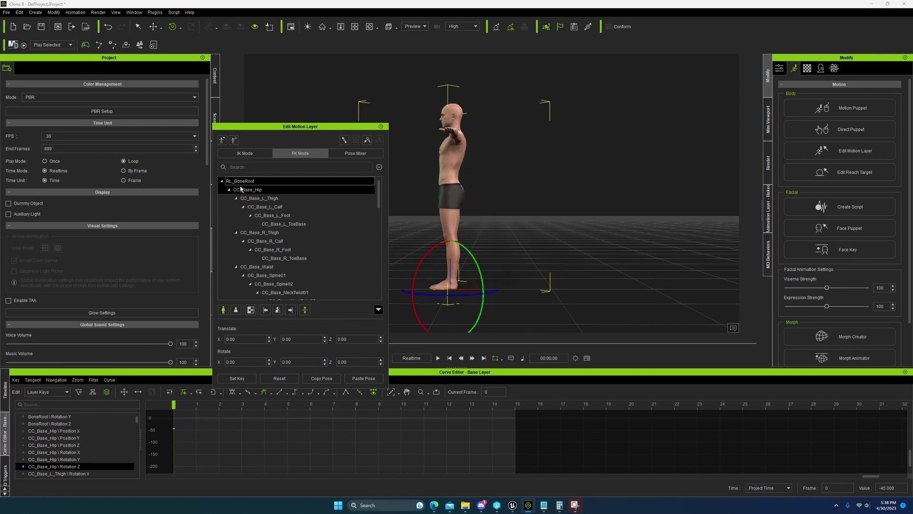
pyautogui.doubleClick(362, 362)
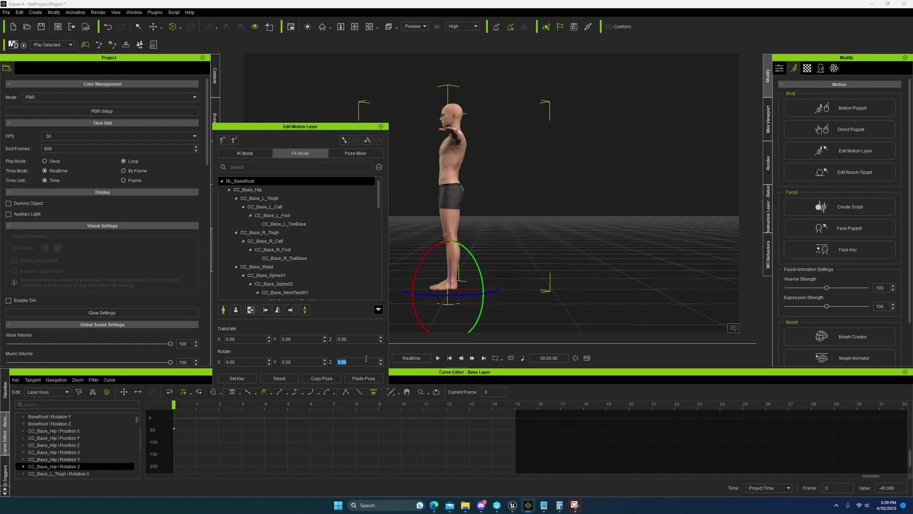
pyautogui.write('45')
pyautogui.press('Return')
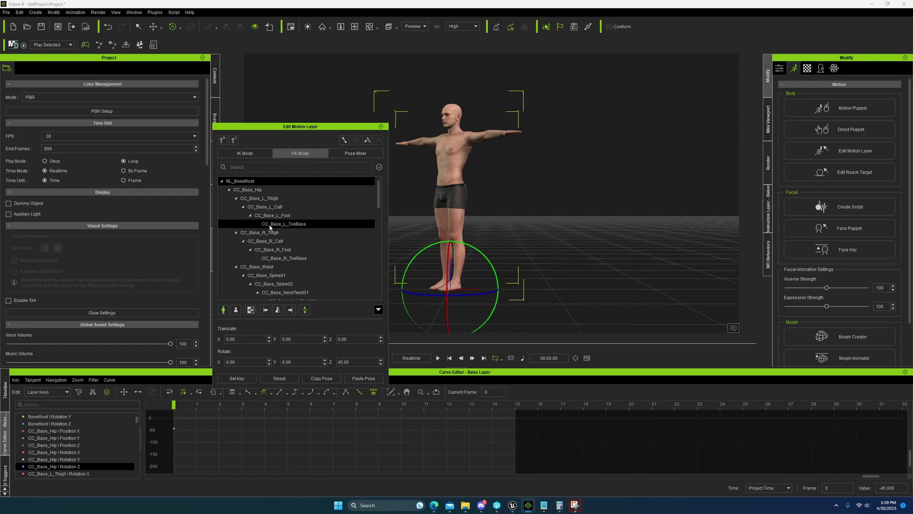
# - Recheck CC_Base_Hip's Z rotation and return the motion layer editor to IK mode
pyautogui.click(248, 190)
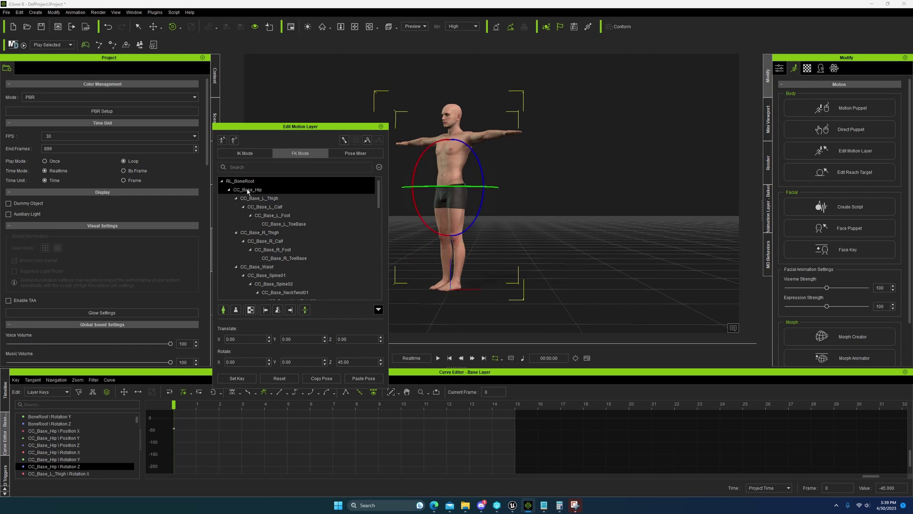
pyautogui.doubleClick(353, 362)
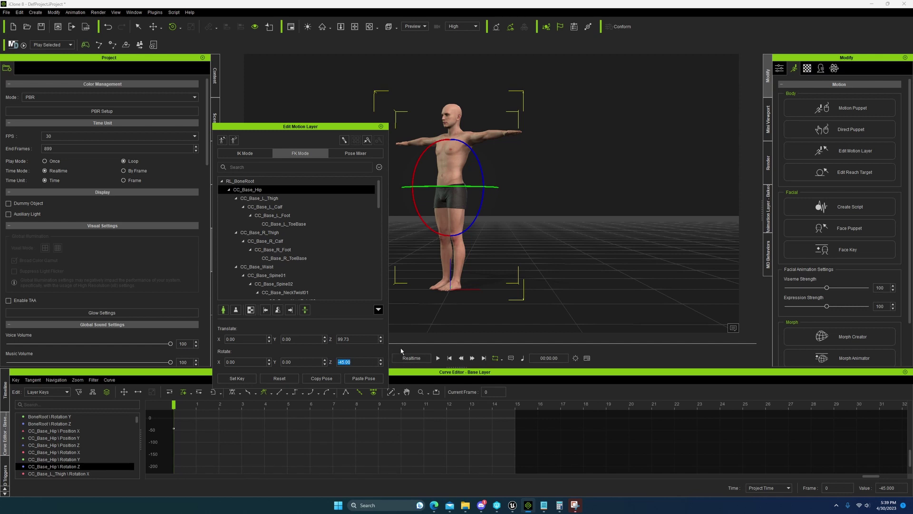
pyautogui.click(260, 151)
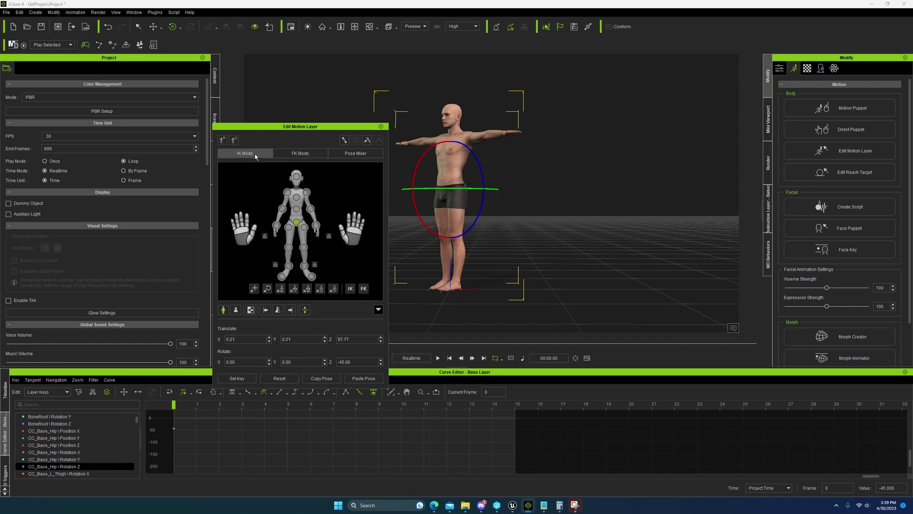
# - Close the motion layer editor and flatten the Baked motion clip on the timeline
pyautogui.click(381, 127)
pyautogui.click(6, 399)
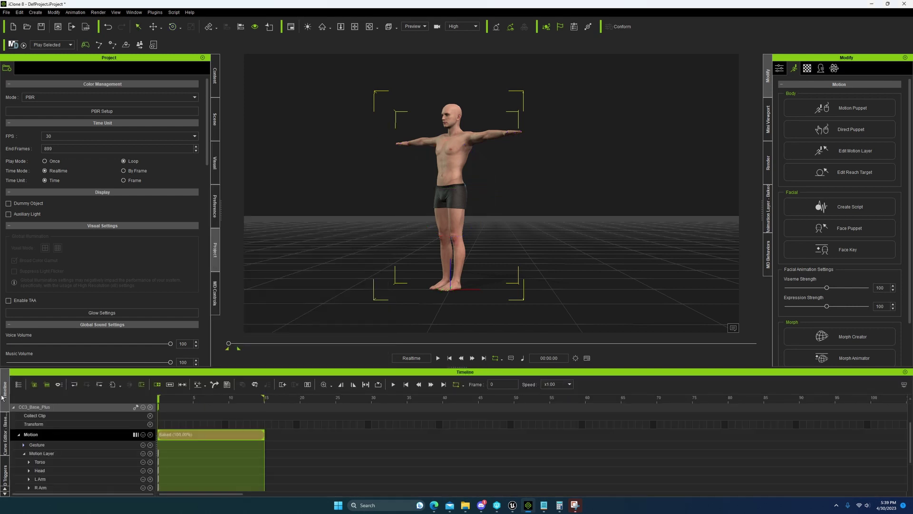
pyautogui.rightClick(160, 434)
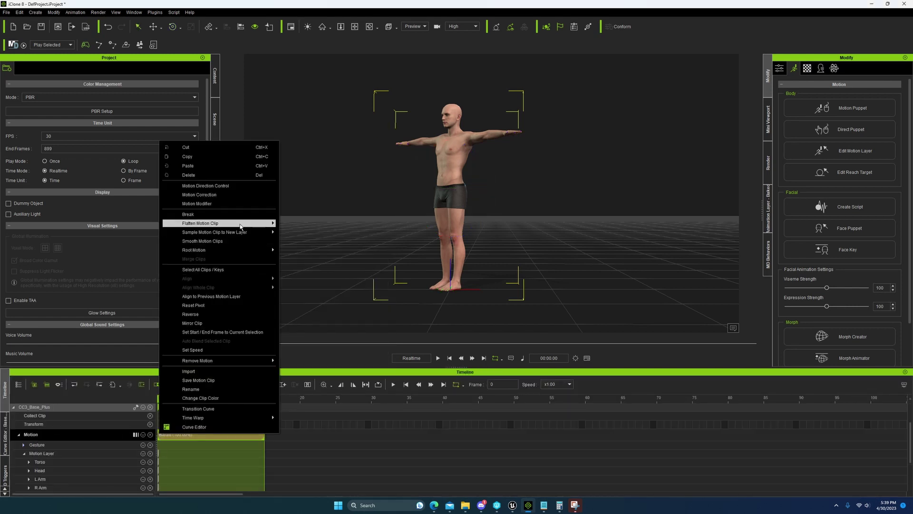
pyautogui.moveTo(243, 225)
pyautogui.click(309, 223)
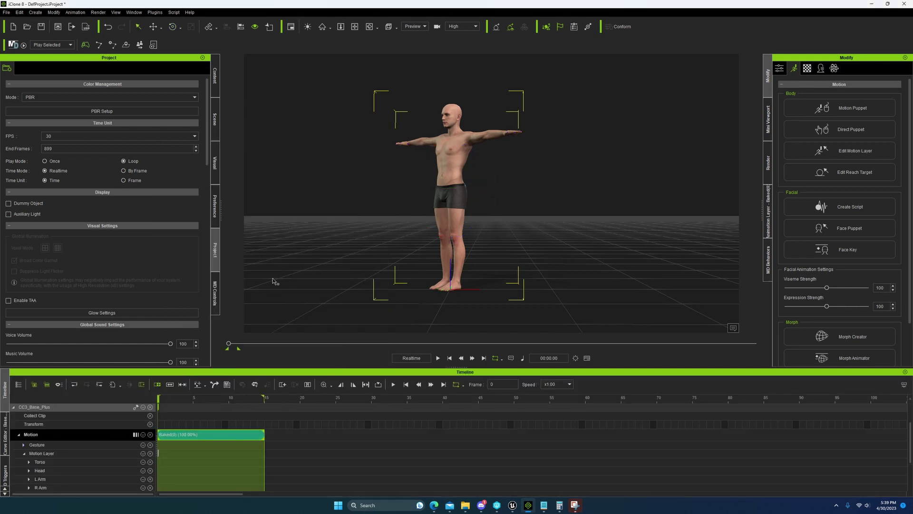
# - Check the Base Layer's BoneRoot Rotation Z and CC_Base_Hip Rotation Z tracks in the curve editor
pyautogui.click(5, 432)
pyautogui.scroll(3, 95, 437)
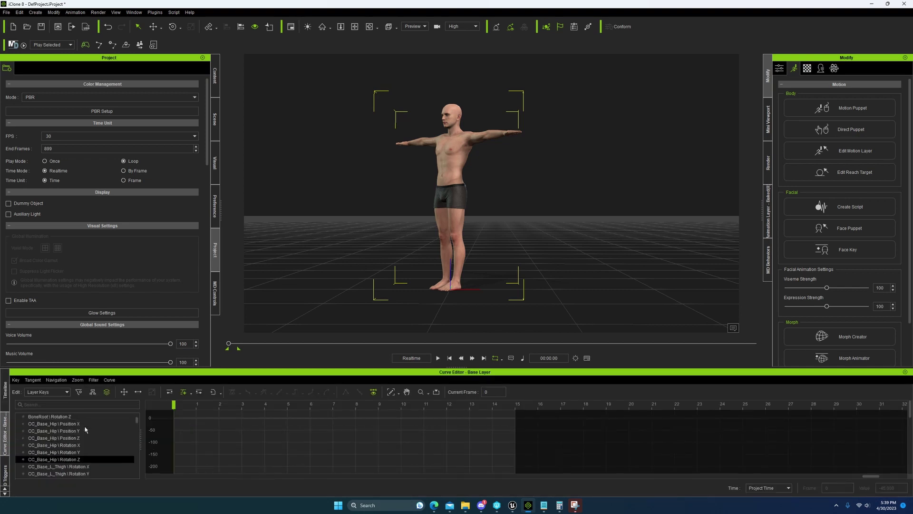
pyautogui.scroll(1, 104, 454)
pyautogui.click(66, 452)
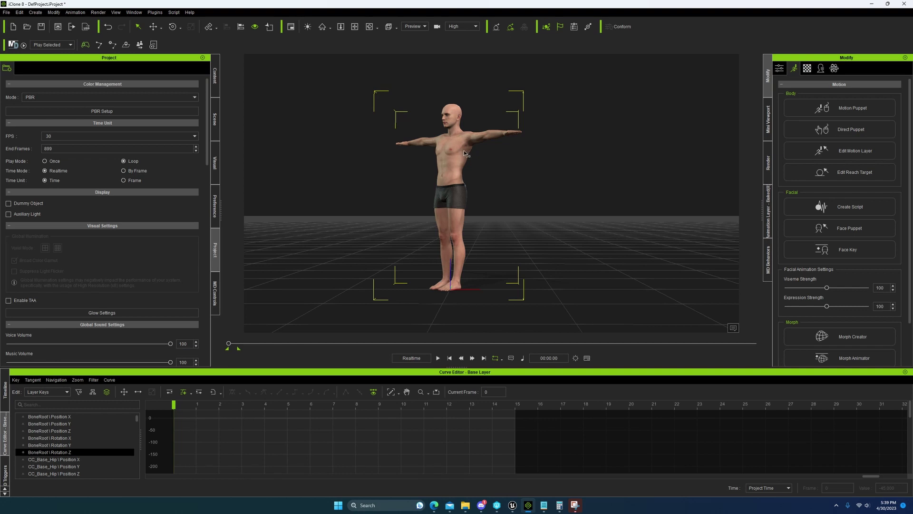
pyautogui.scroll(-3, 180, 427)
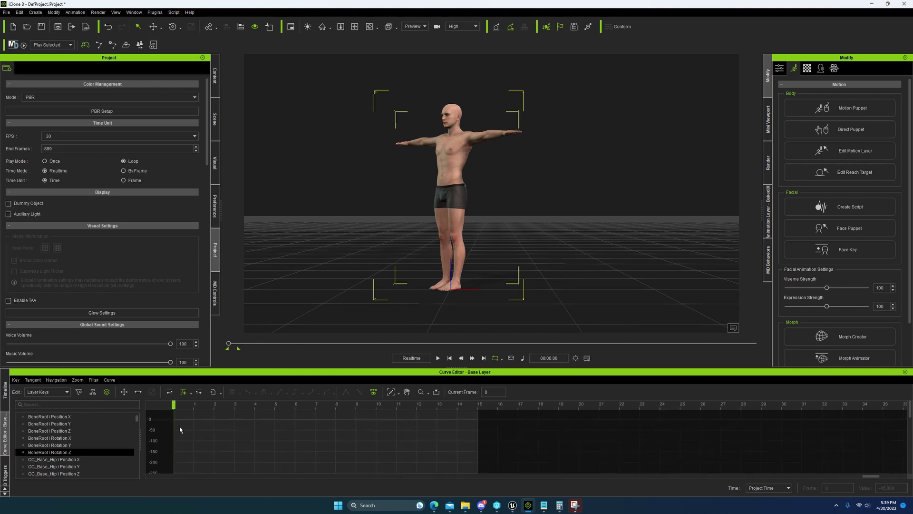
pyautogui.scroll(-2, 69, 466)
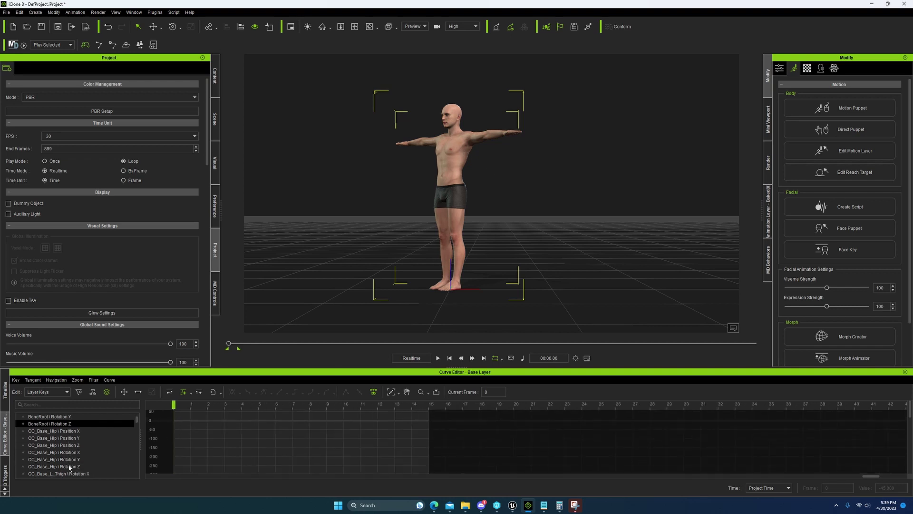
pyautogui.click(69, 467)
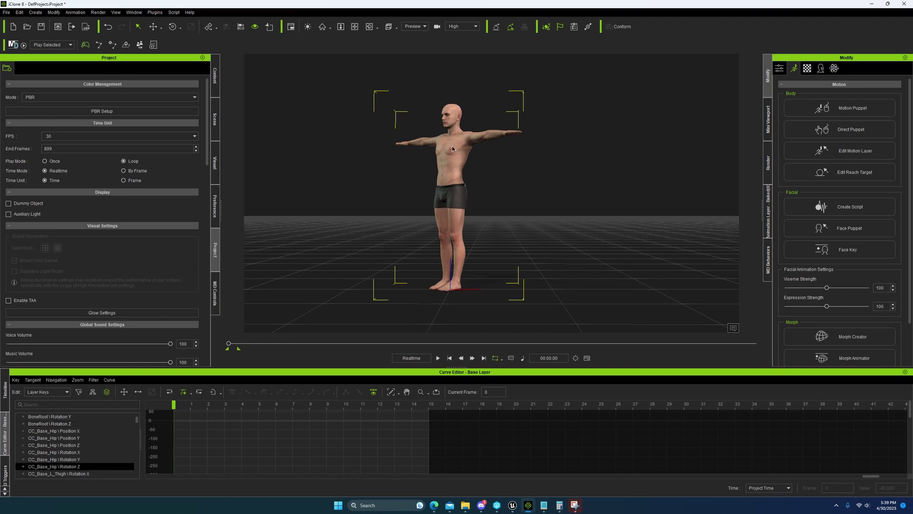
# - Check the Base Layer's CC_Base_Hip Position X and Position Y tracks in the curve editor
pyautogui.click(69, 432)
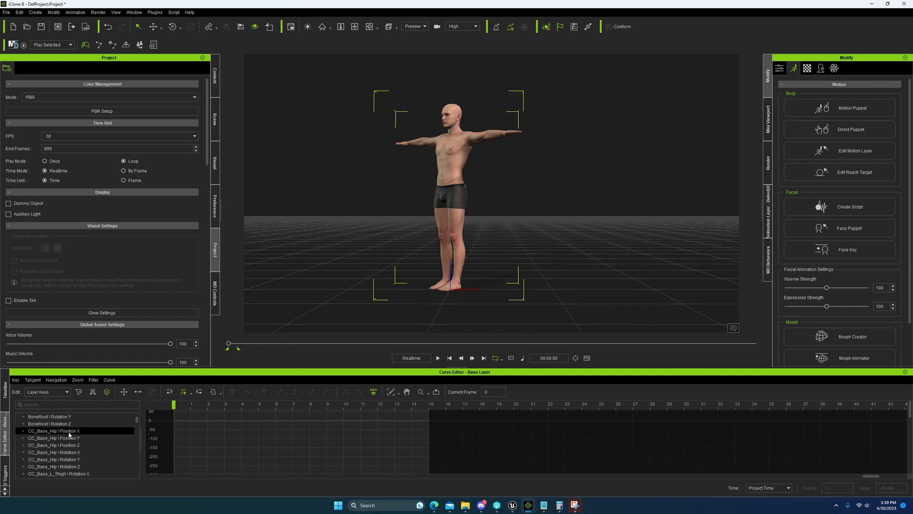
pyautogui.scroll(2, 79, 439)
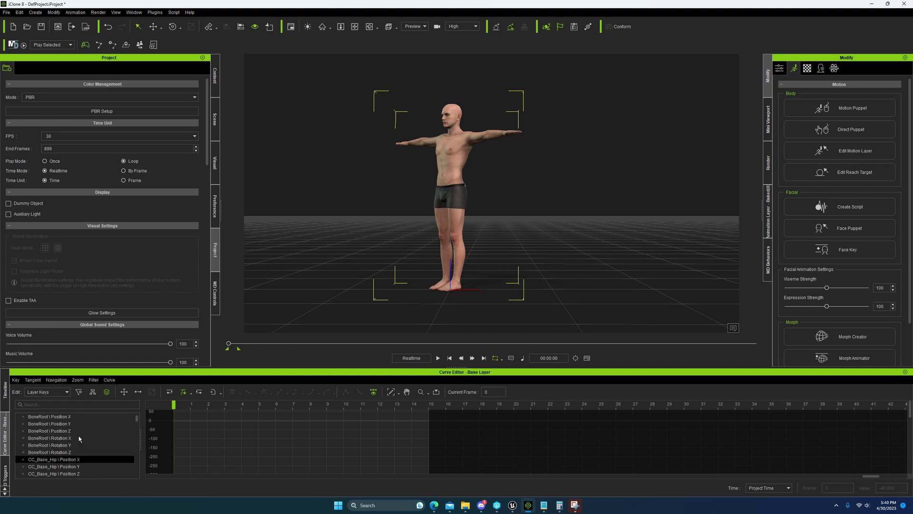
pyautogui.click(71, 467)
pyautogui.click(73, 460)
pyautogui.click(77, 466)
pyautogui.click(77, 459)
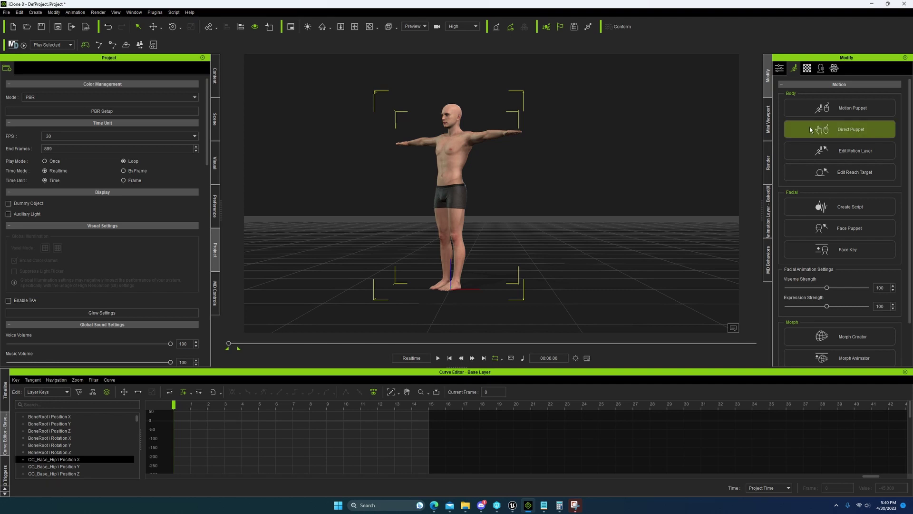
# - Offset CC_Base_Hip at frame 0 in the motion layer editor, setting its translation to X 5 and Y 15
pyautogui.click(822, 151)
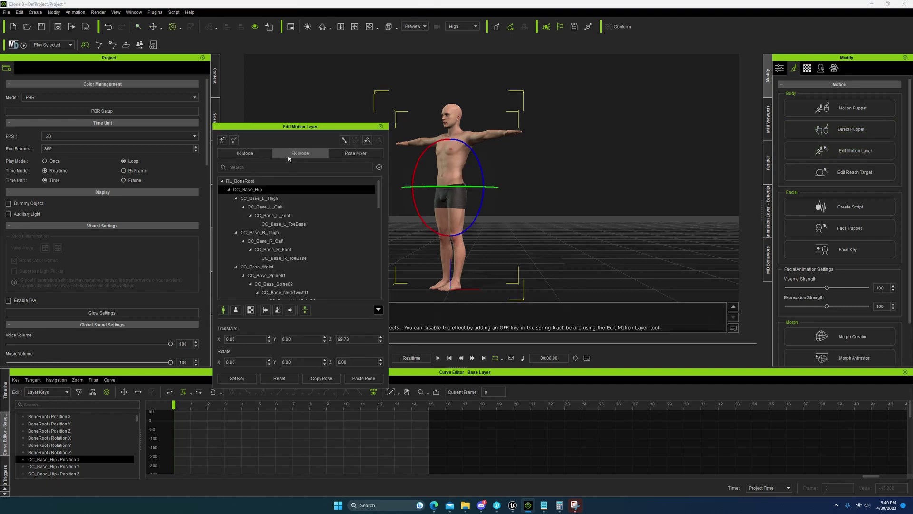
pyautogui.click(247, 339)
pyautogui.write('5')
pyautogui.press('Tab')
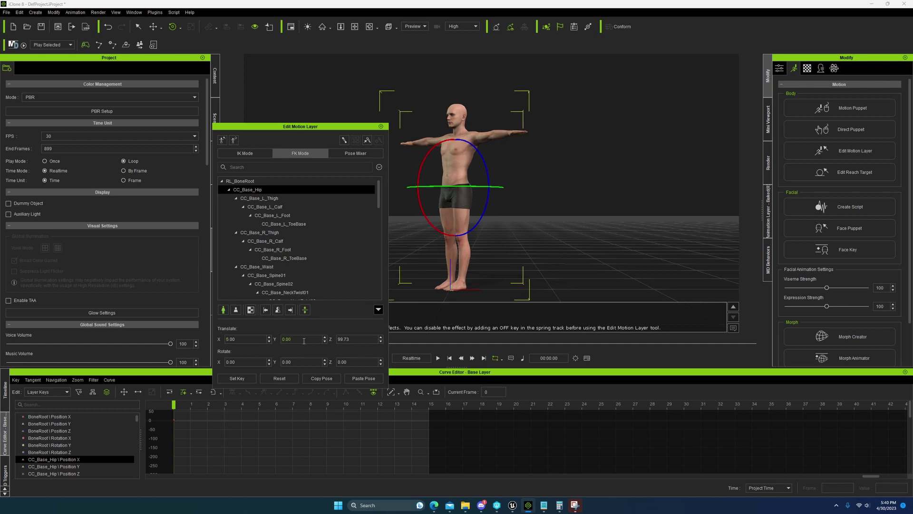
pyautogui.write('15')
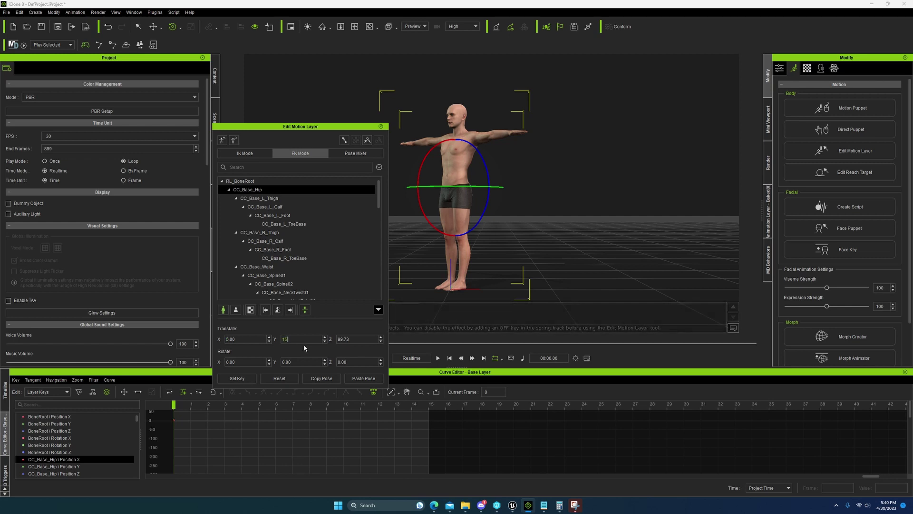
pyautogui.press('Return')
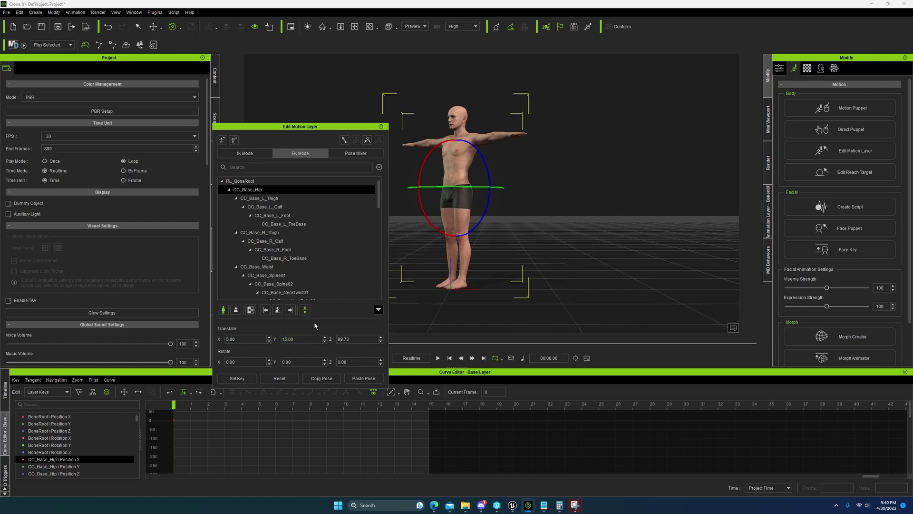
# - Show the animation layers and scrub the timeline to frame 15 and back to frame 0 to review the hip offset
pyautogui.click(768, 211)
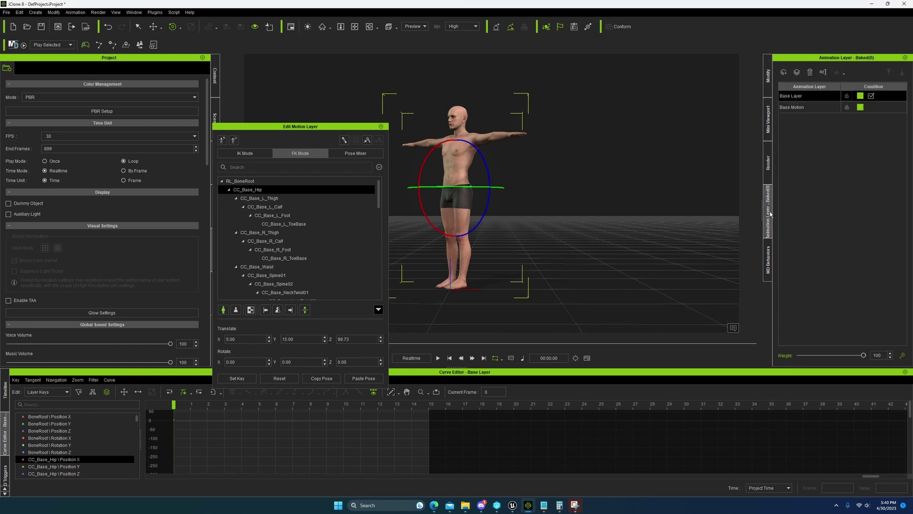
pyautogui.click(4, 388)
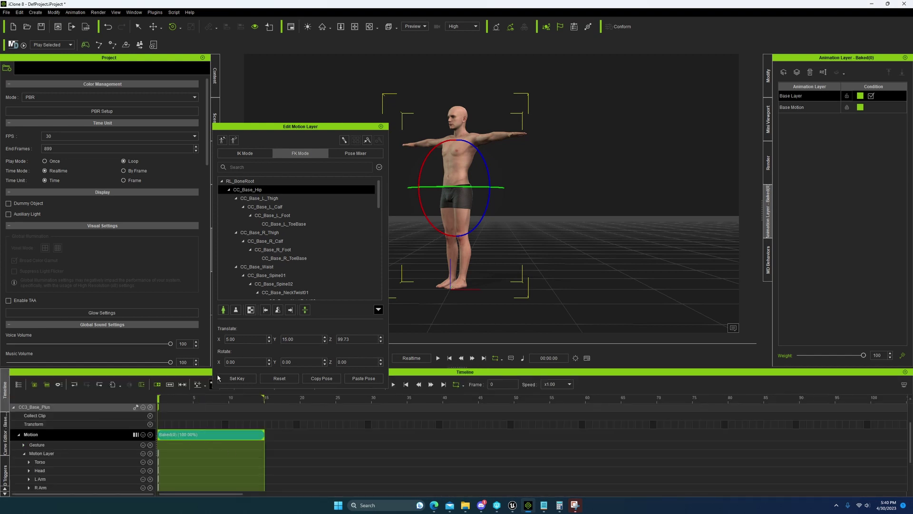
pyautogui.moveTo(167, 398); pyautogui.dragTo(267, 407)
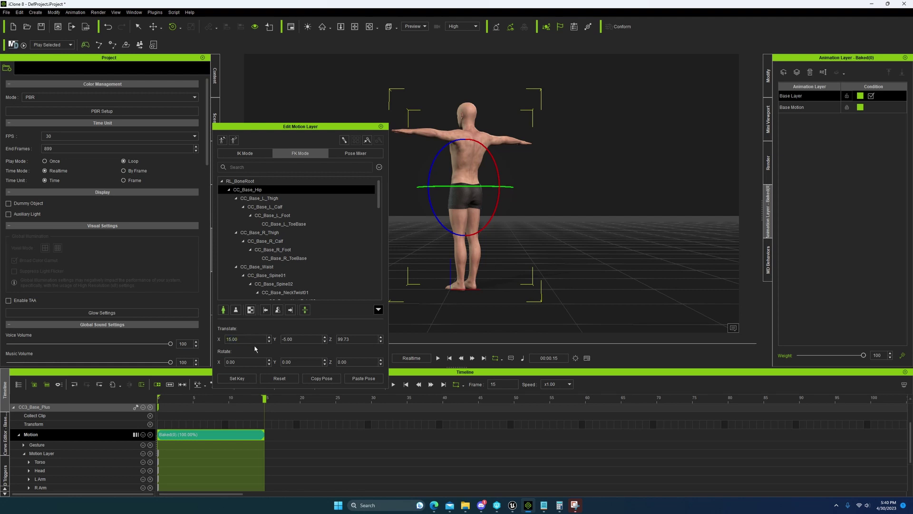
pyautogui.moveTo(265, 401); pyautogui.dragTo(157, 407)
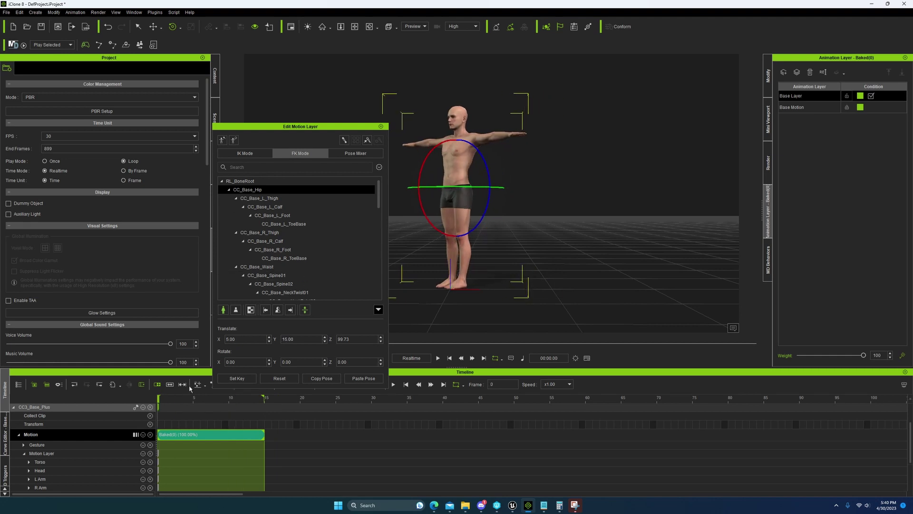
pyautogui.moveTo(185, 402); pyautogui.dragTo(158, 406)
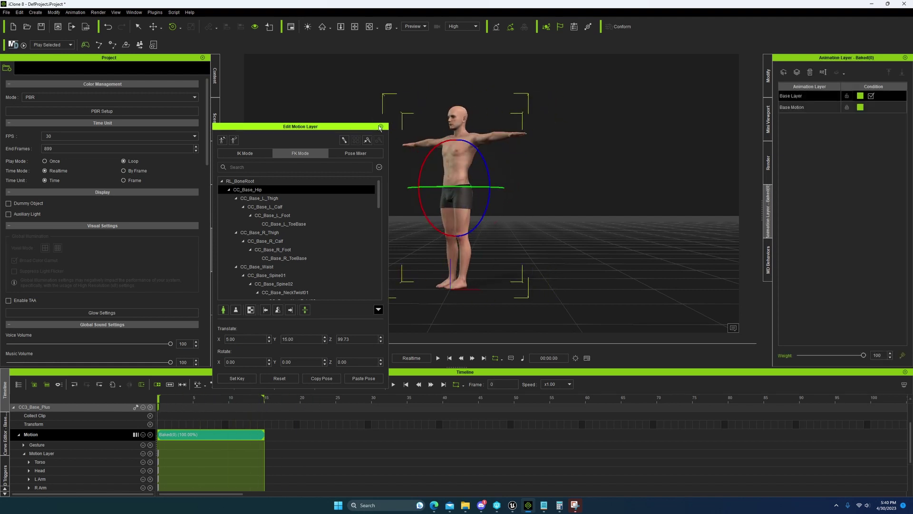
# - Close the motion layer editor and flatten all of the character's motion with constraint
pyautogui.click(381, 127)
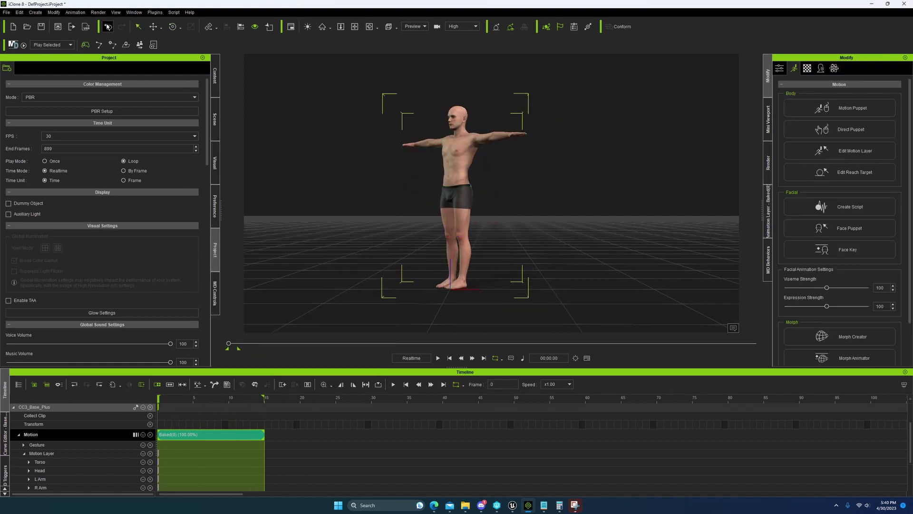
pyautogui.click(75, 12)
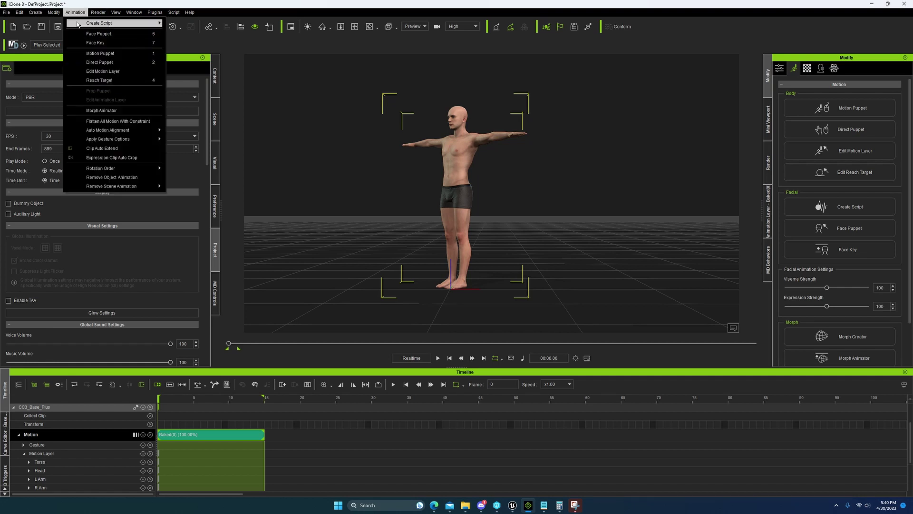
pyautogui.click(103, 121)
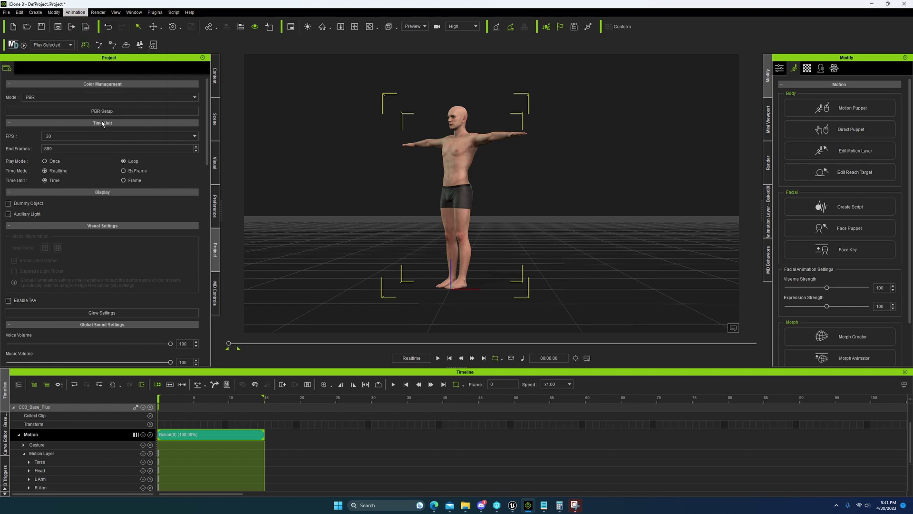
# - Show the Base Motion layer in the curve editor and examine BoneRoot's Position X and Position Y curves
pyautogui.click(5, 431)
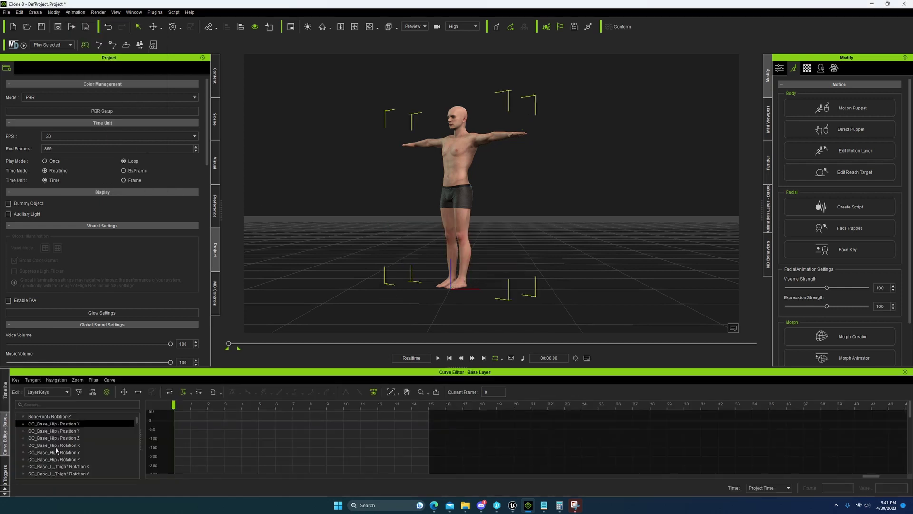
pyautogui.click(767, 209)
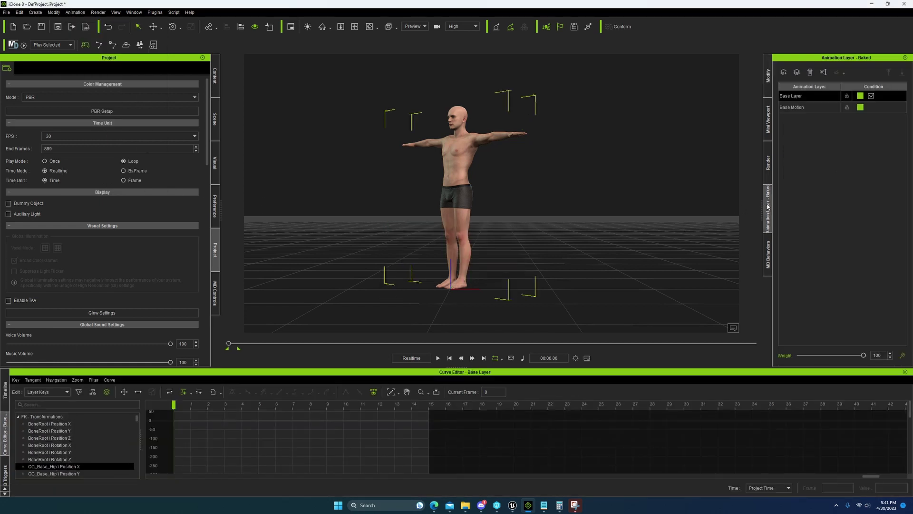
pyautogui.click(792, 107)
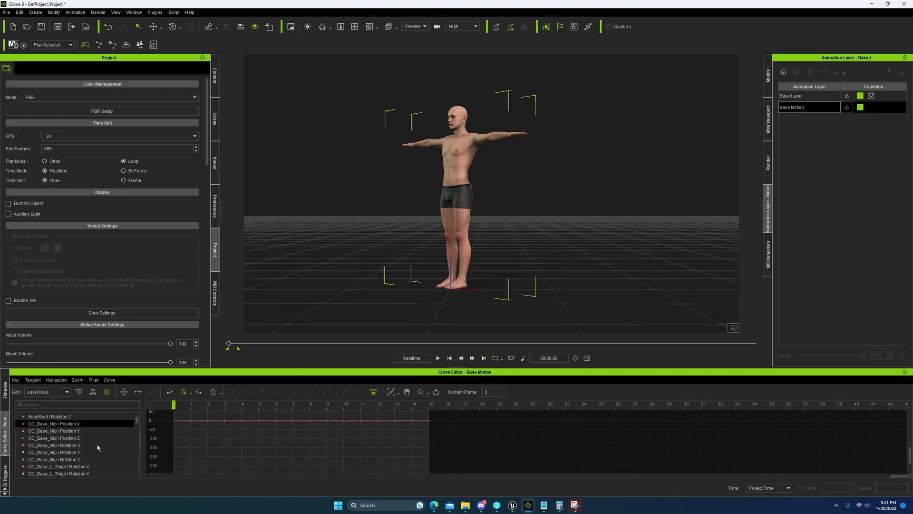
pyautogui.scroll(2, 76, 444)
pyautogui.click(64, 424)
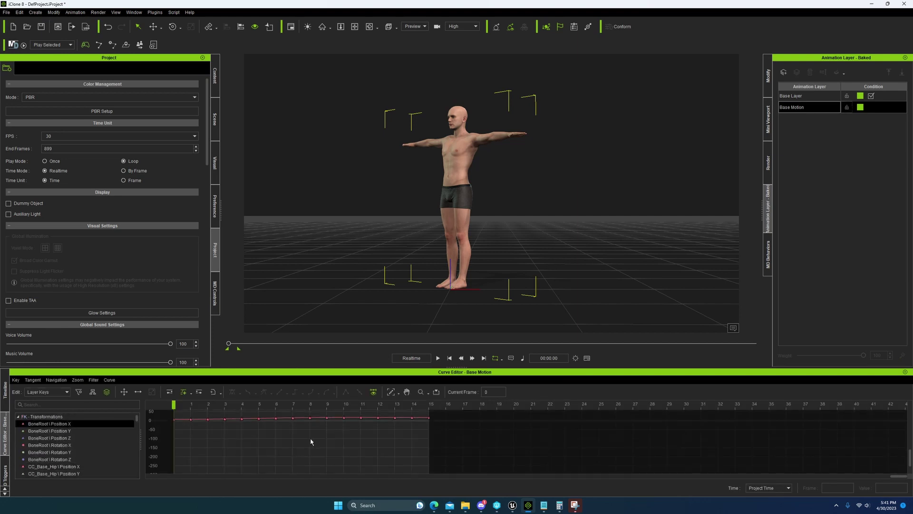
pyautogui.click(68, 430)
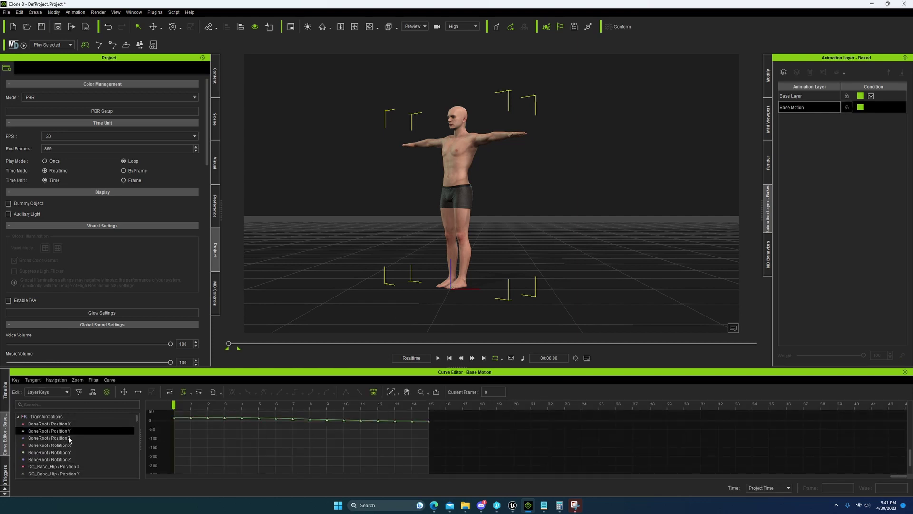
# - Check the value of the first key on BoneRoot's Rotation Z curve
pyautogui.click(68, 459)
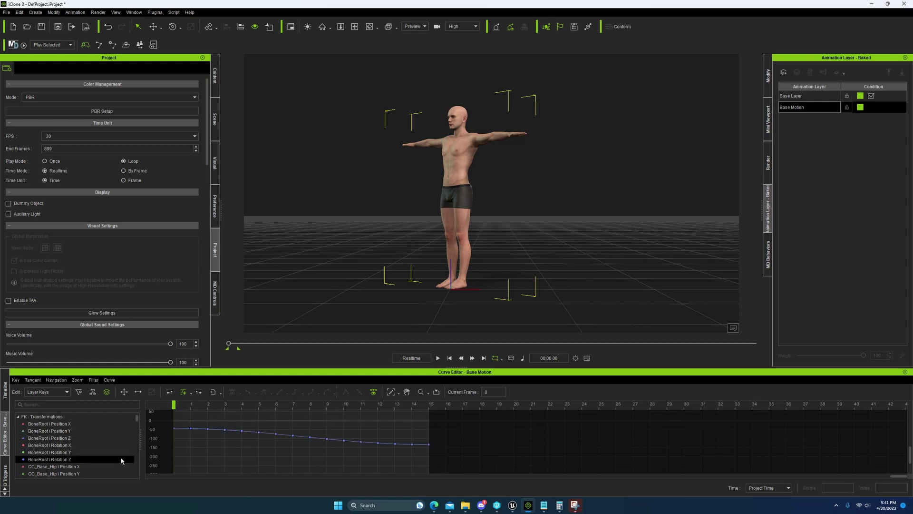
pyautogui.click(175, 428)
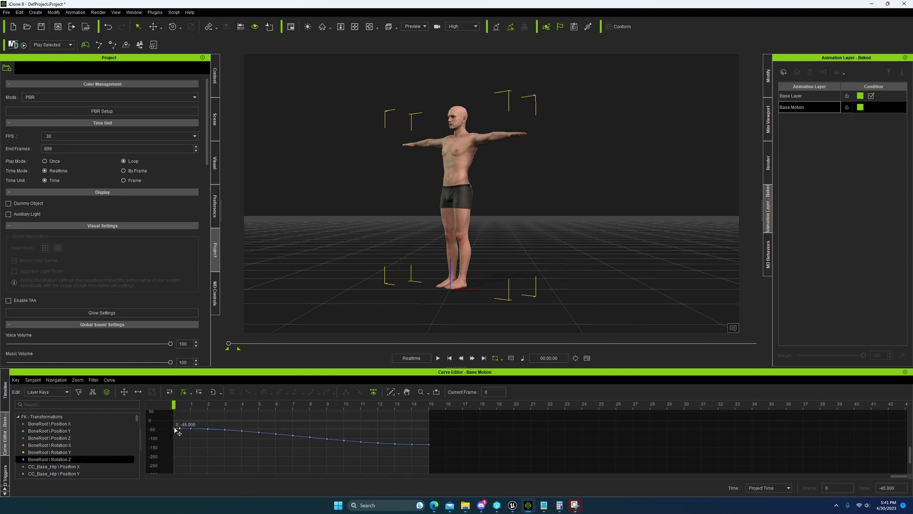
pyautogui.doubleClick(893, 488)
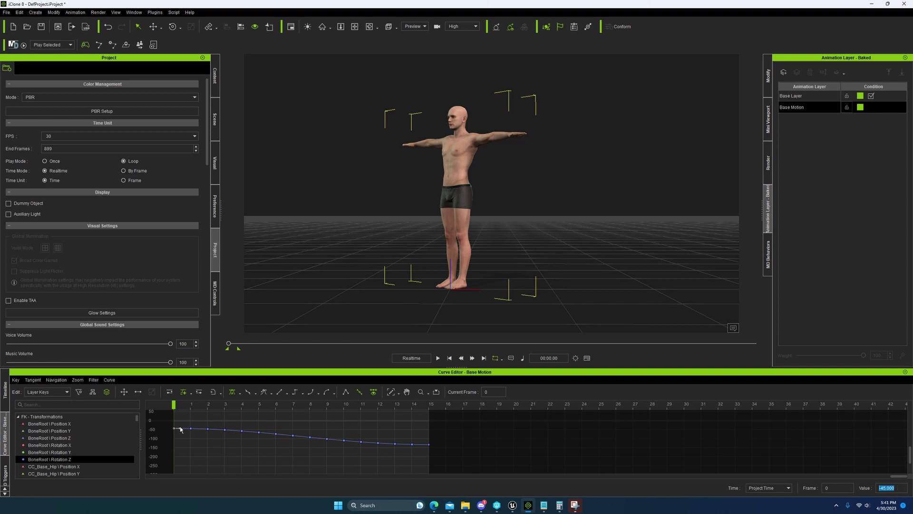
# - Compare CC_Base_Hip's Rotation X and Position X curves with BoneRoot's Position X and Position Y curves on Base Motion
pyautogui.click(53, 430)
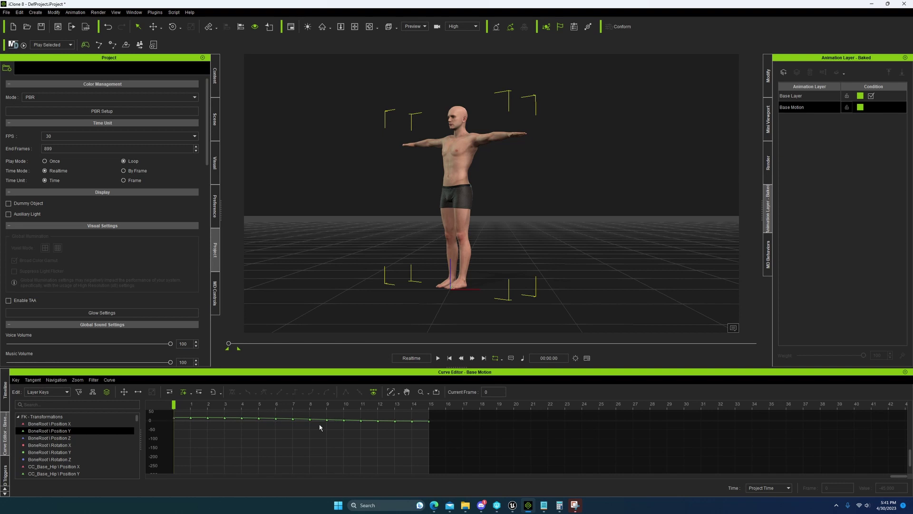
pyautogui.scroll(-1, 67, 467)
pyautogui.click(66, 466)
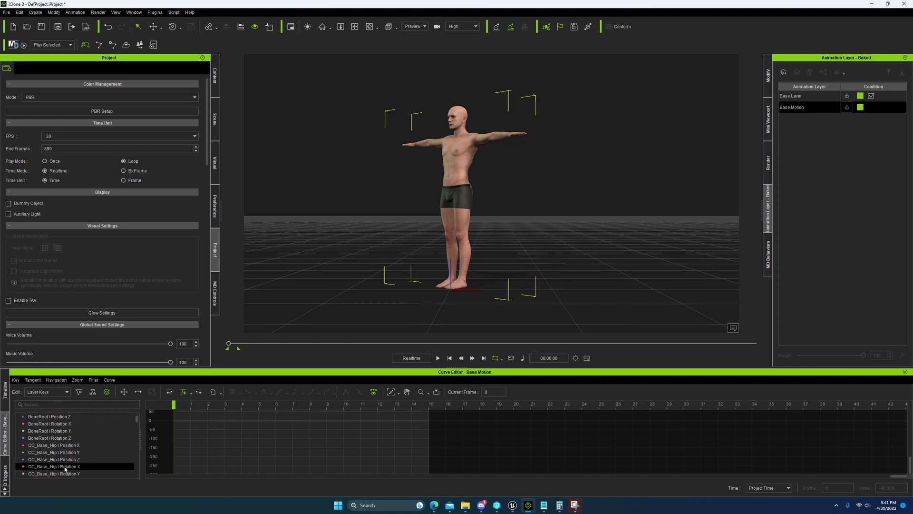
pyautogui.click(65, 447)
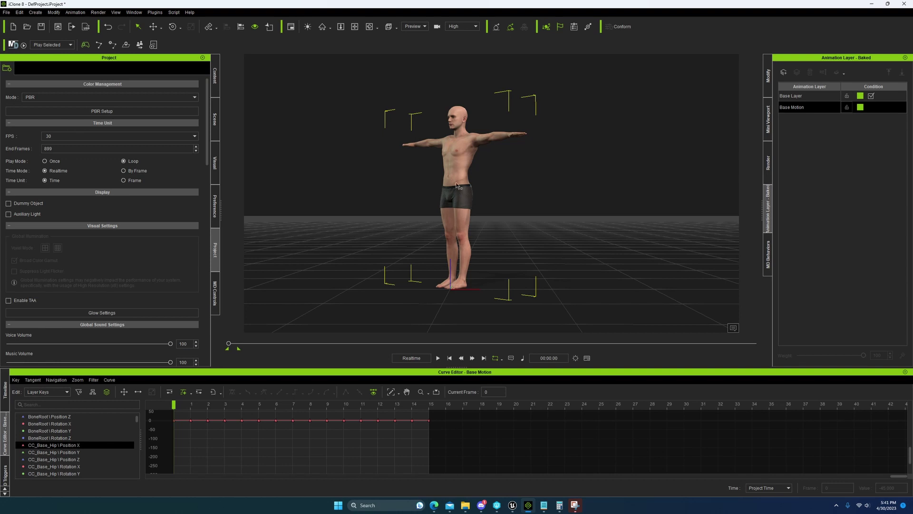
pyautogui.scroll(1, 80, 444)
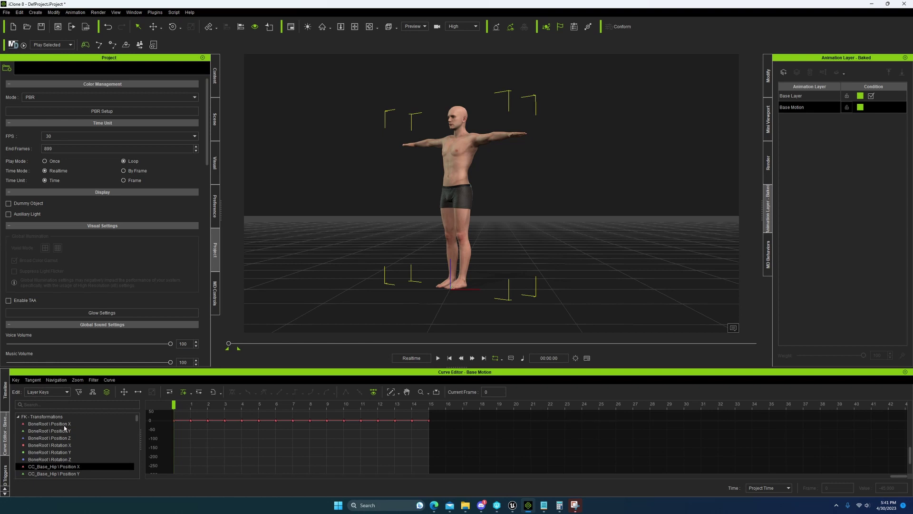
pyautogui.scroll(-1, 65, 427)
pyautogui.scroll(1, 65, 427)
pyautogui.click(64, 425)
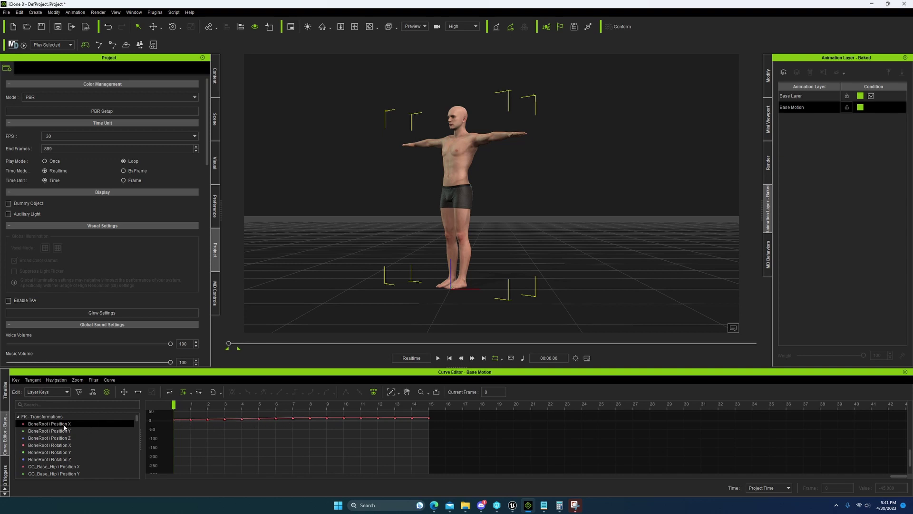
pyautogui.click(66, 431)
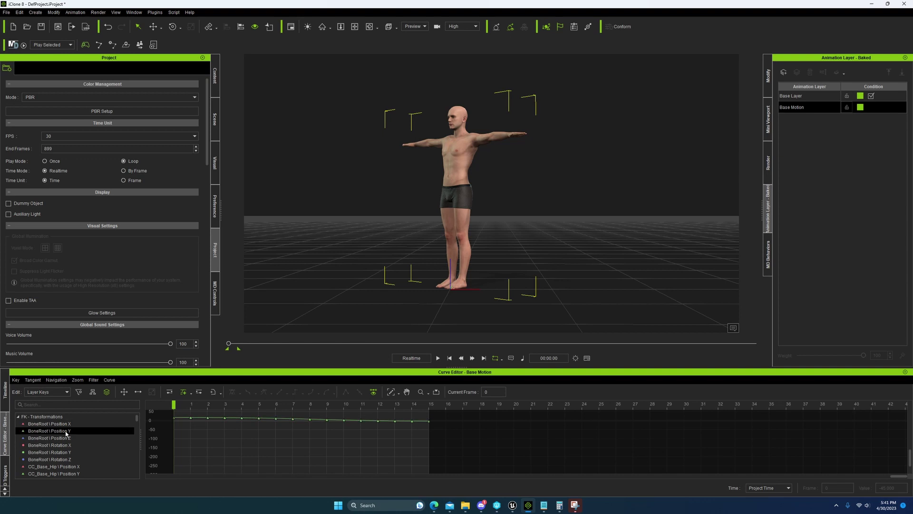
# - Examine BoneRoot's Rotation Z curve on Base Motion and check the values of the first and last keys on its Position X curve
pyautogui.click(69, 459)
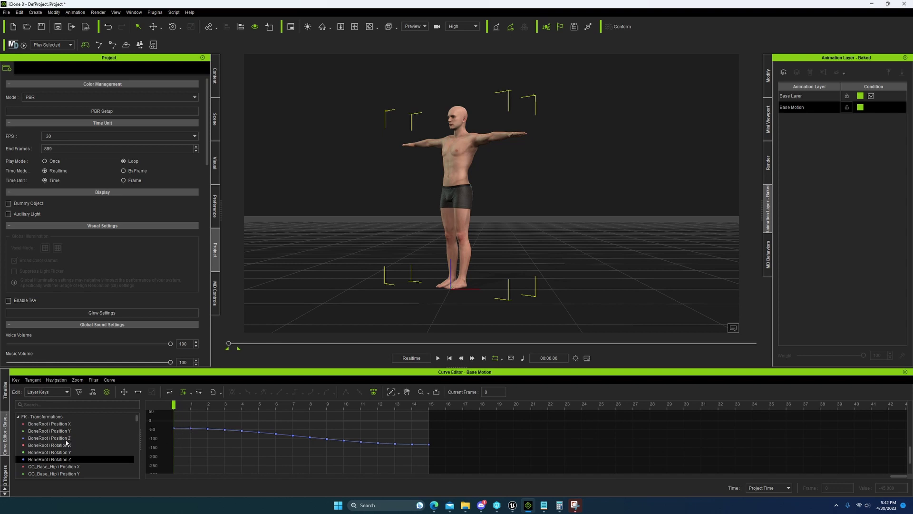
pyautogui.click(48, 424)
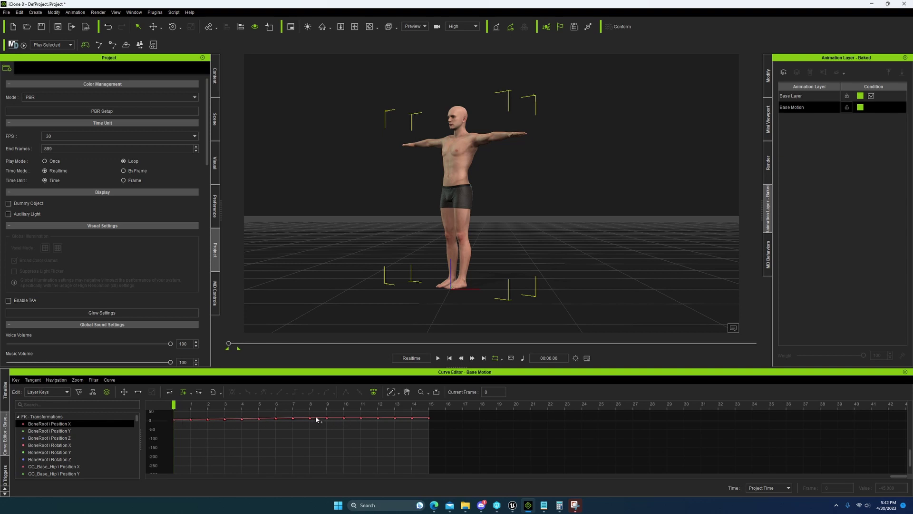
pyautogui.click(167, 412)
pyautogui.click(429, 418)
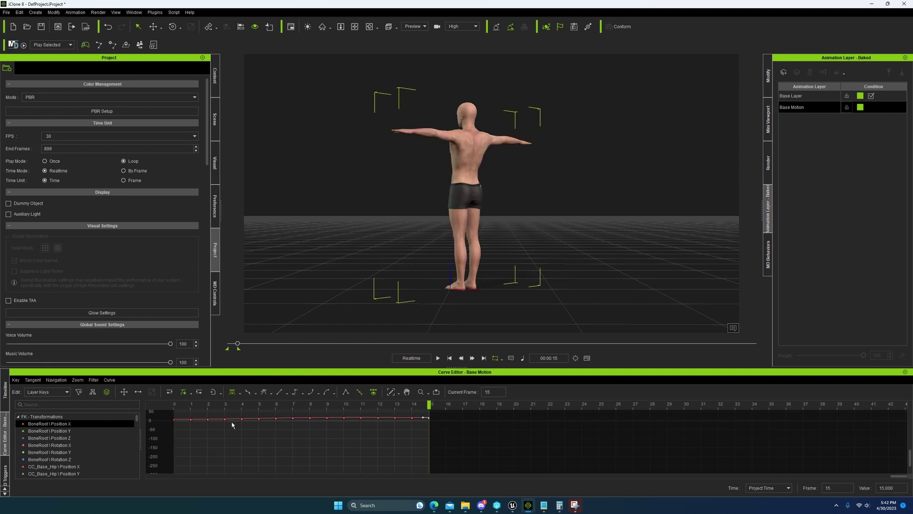
pyautogui.click(167, 427)
pyautogui.click(429, 418)
pyautogui.click(175, 419)
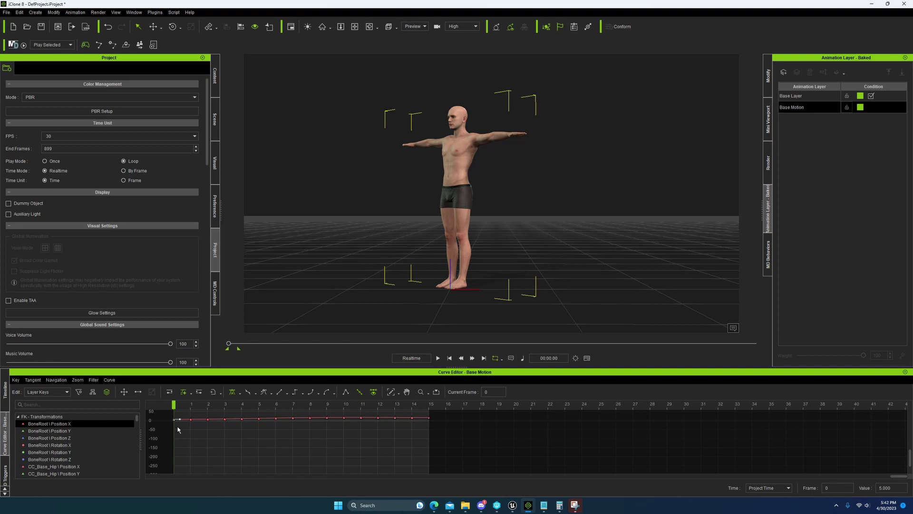
pyautogui.click(428, 418)
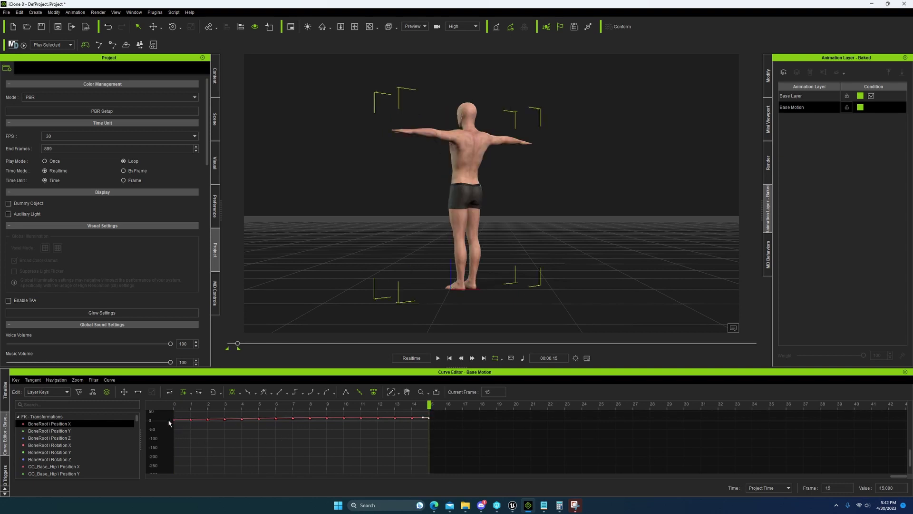
# - Copy all of BoneRoot's Position X keys on Base Motion and set the original keys' value to 0
pyautogui.click(188, 426)
pyautogui.click(122, 392)
pyautogui.moveTo(167, 426); pyautogui.dragTo(478, 413)
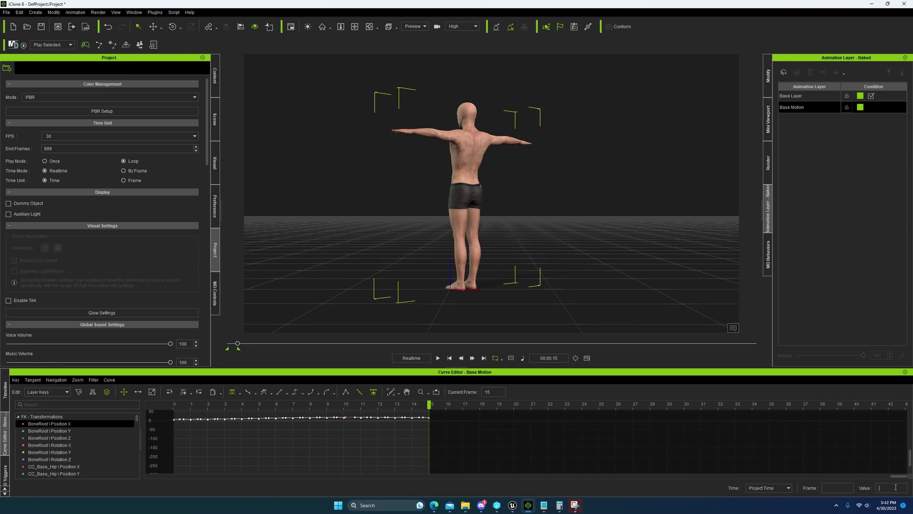
pyautogui.write('0')
pyautogui.press('Return')
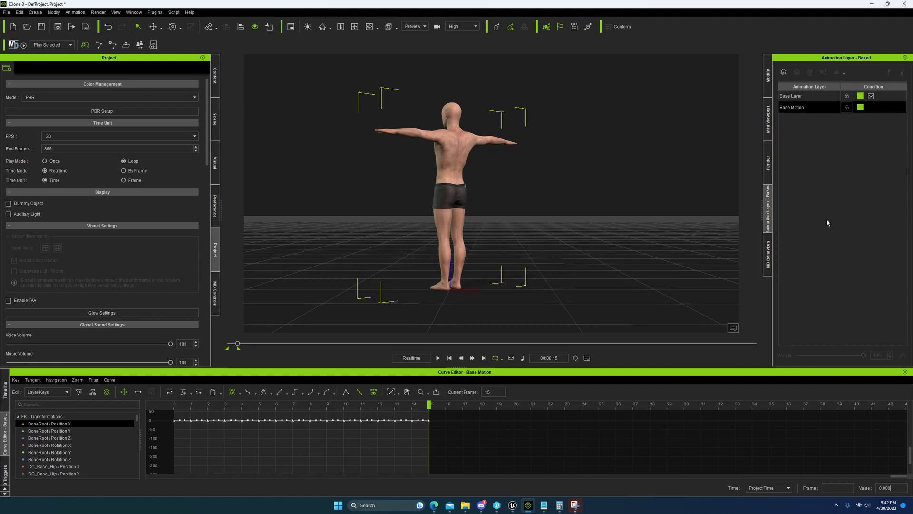
# - Paste the copied keys onto CC_Base_Hip's Position X curve on Base Layer, starting at frame 0
pyautogui.click(789, 95)
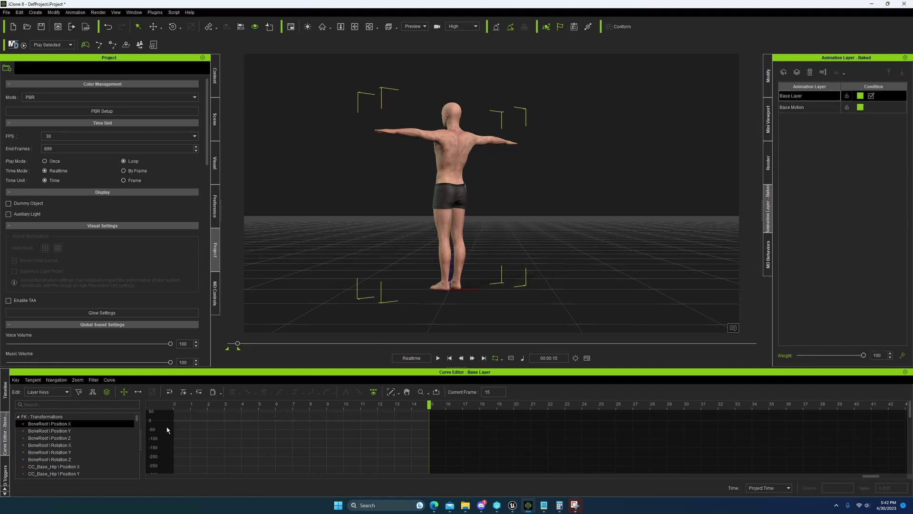
pyautogui.click(70, 468)
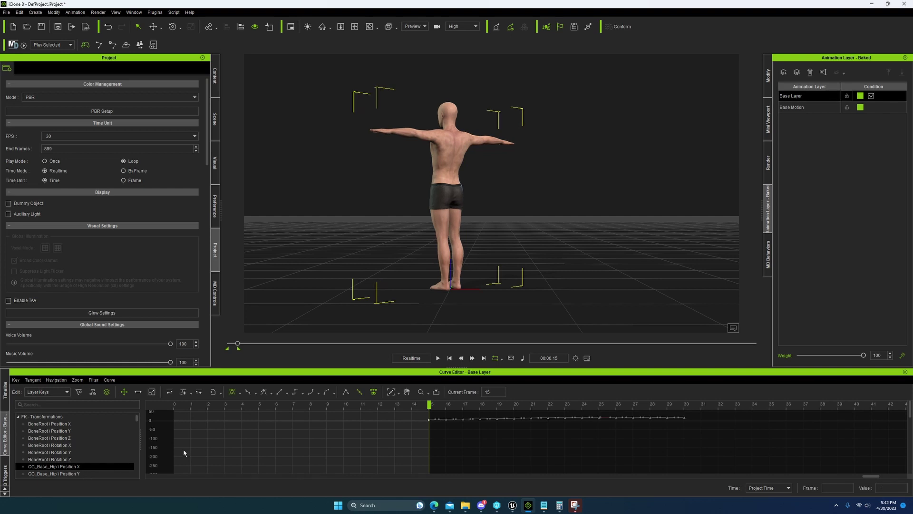
pyautogui.click(174, 405)
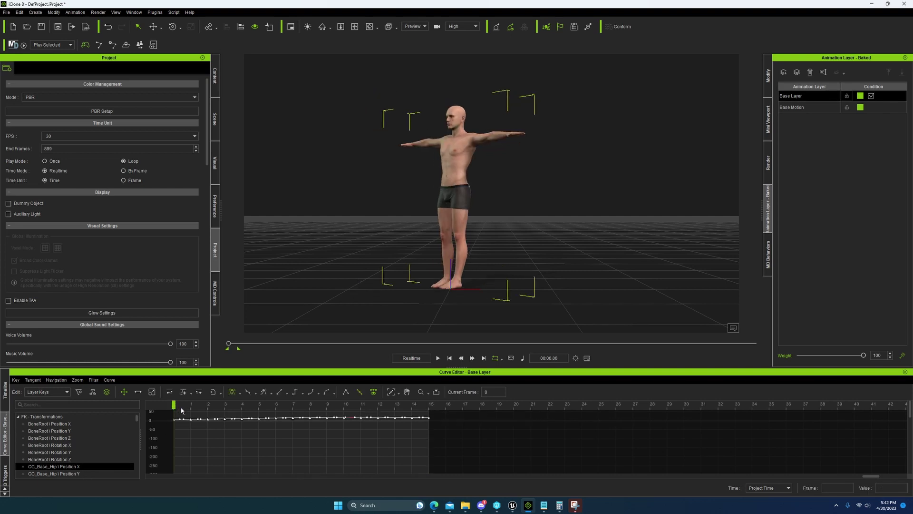
# - Copy all of BoneRoot's Position Y keys on Base Motion and set the original keys' value to 0
pyautogui.click(796, 108)
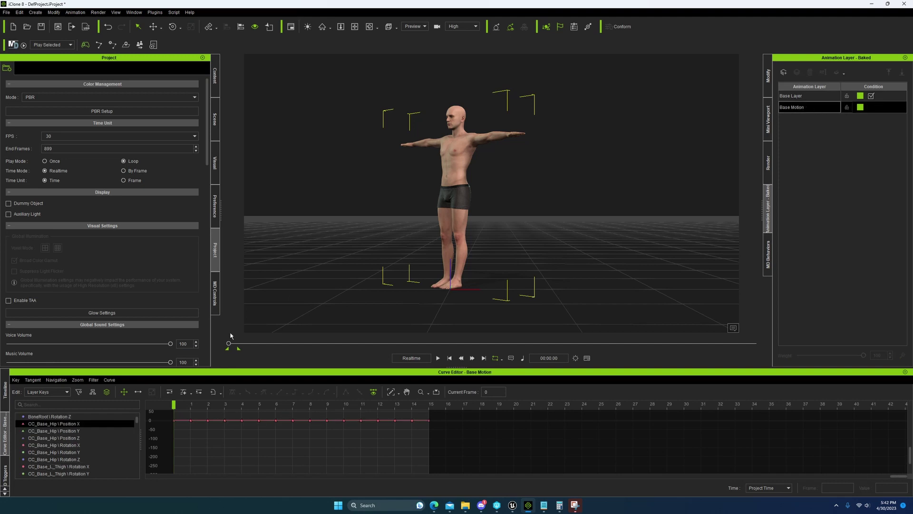
pyautogui.scroll(2, 75, 427)
pyautogui.click(122, 429)
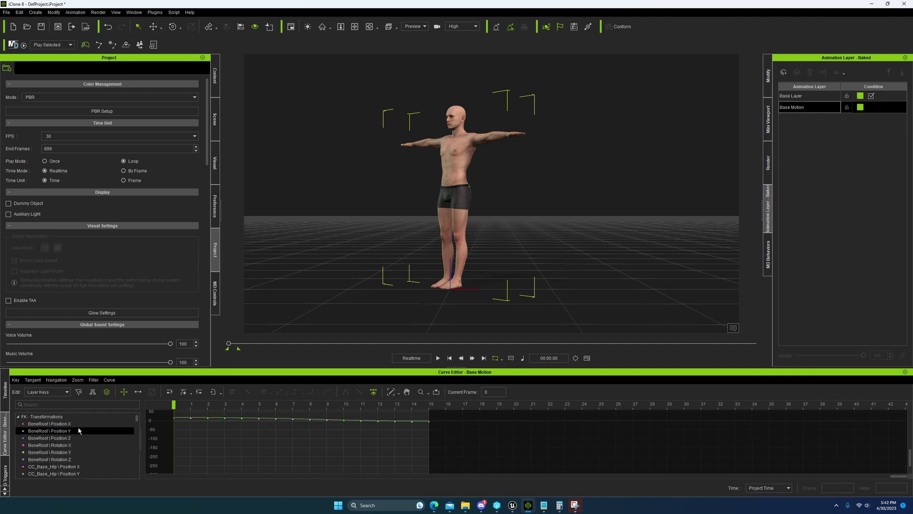
pyautogui.click(64, 423)
pyautogui.click(62, 431)
pyautogui.moveTo(168, 416); pyautogui.dragTo(437, 437)
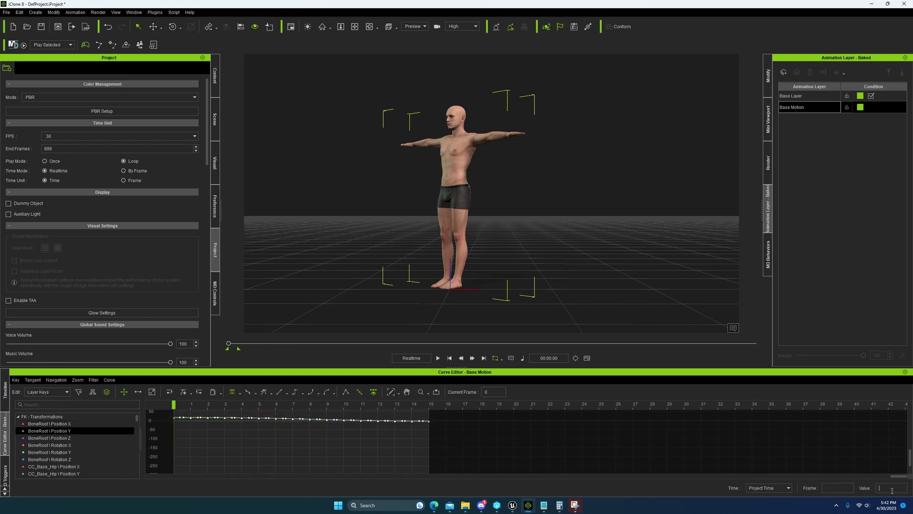
pyautogui.write('0')
pyautogui.press('Return')
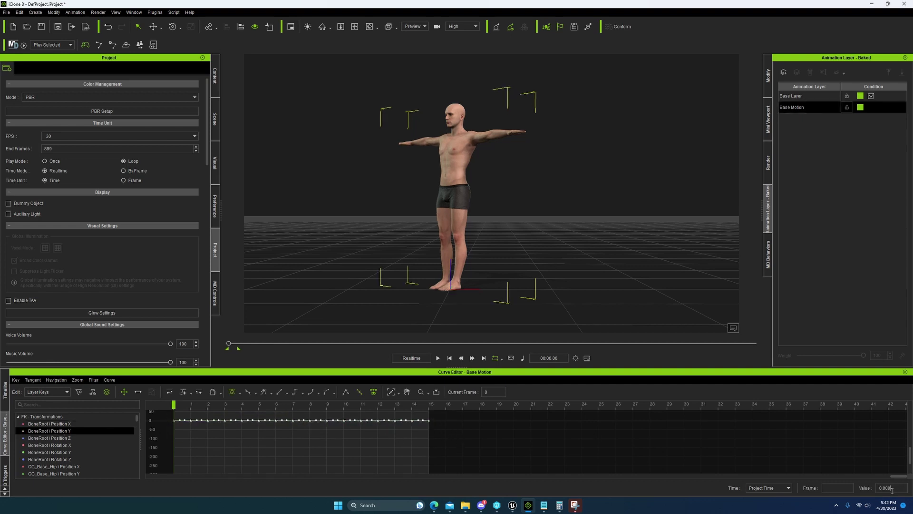
# - Paste the copied keys onto CC_Base_Hip's Position Y curve on Base Layer, starting at frame 0
pyautogui.click(6, 397)
pyautogui.click(798, 98)
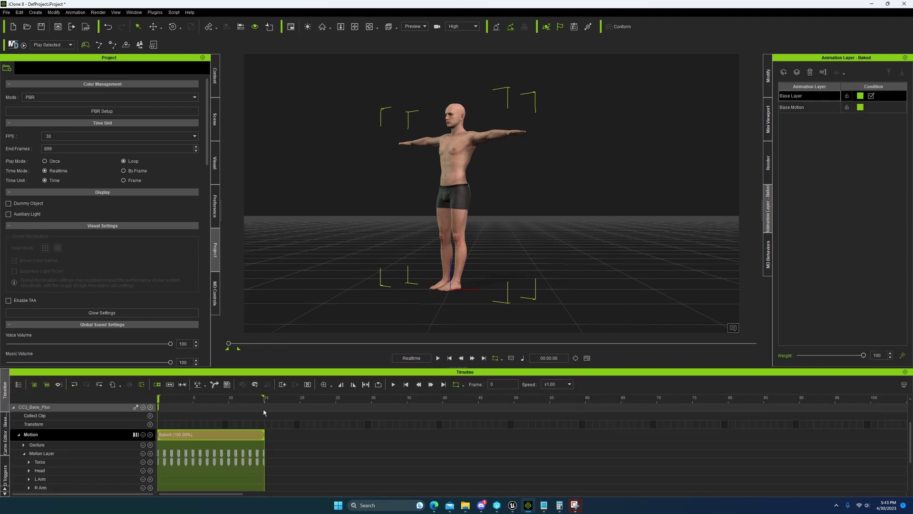
pyautogui.click(5, 430)
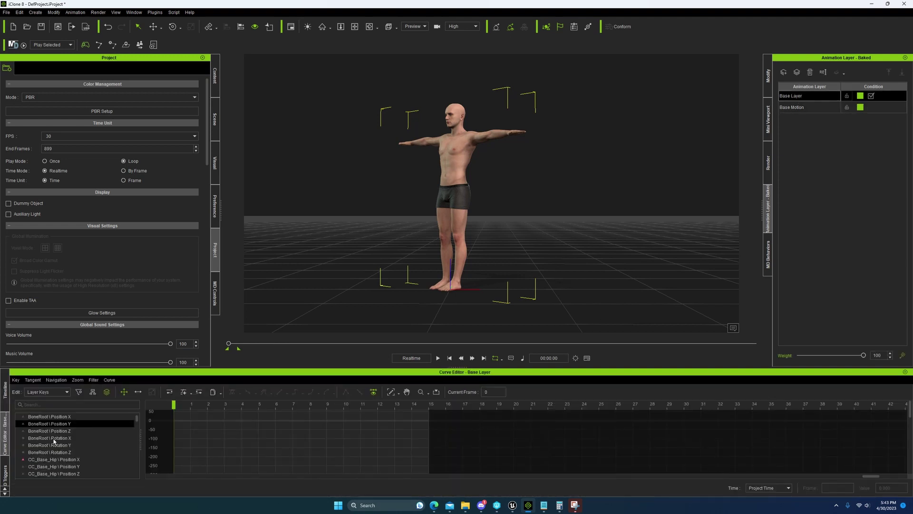
pyautogui.click(53, 466)
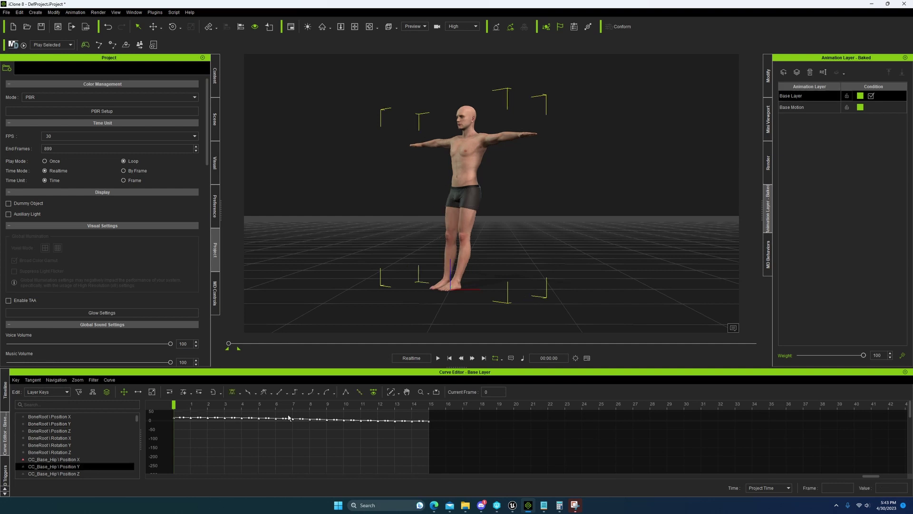
# - Compare the Rotation Z curves of CC_Base_Hip and BoneRoot on Base Motion and check BoneRoot's first key value
pyautogui.click(798, 109)
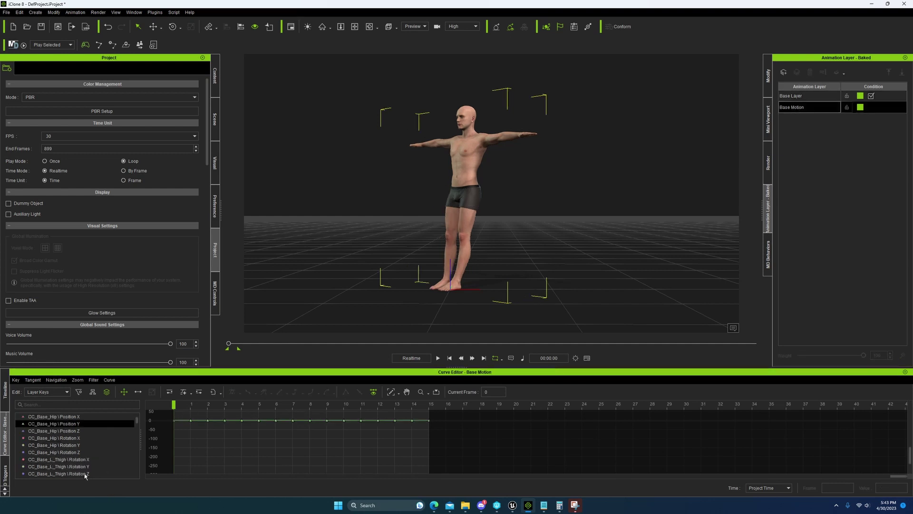
pyautogui.click(73, 453)
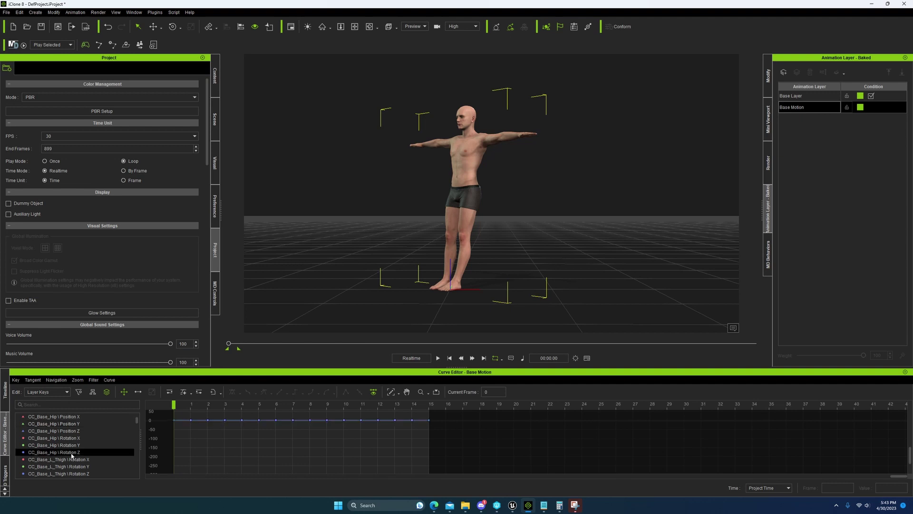
pyautogui.scroll(2, 58, 442)
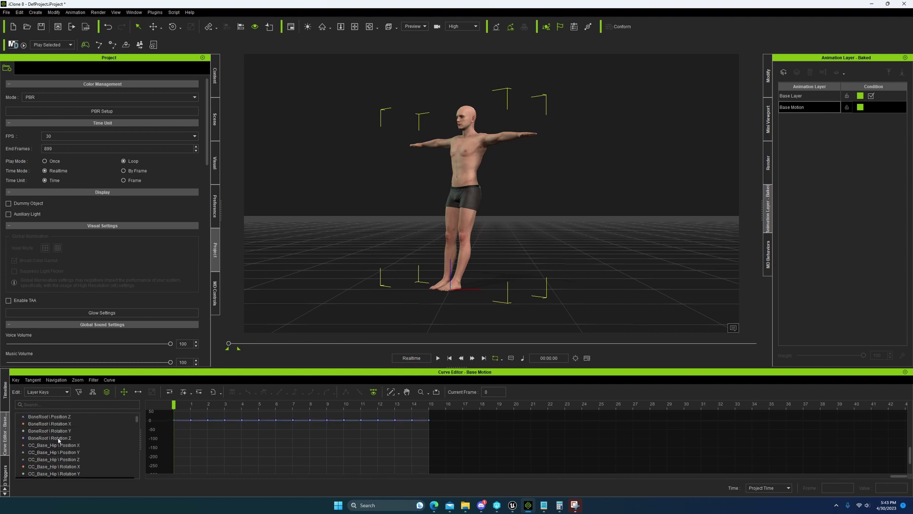
pyautogui.click(58, 438)
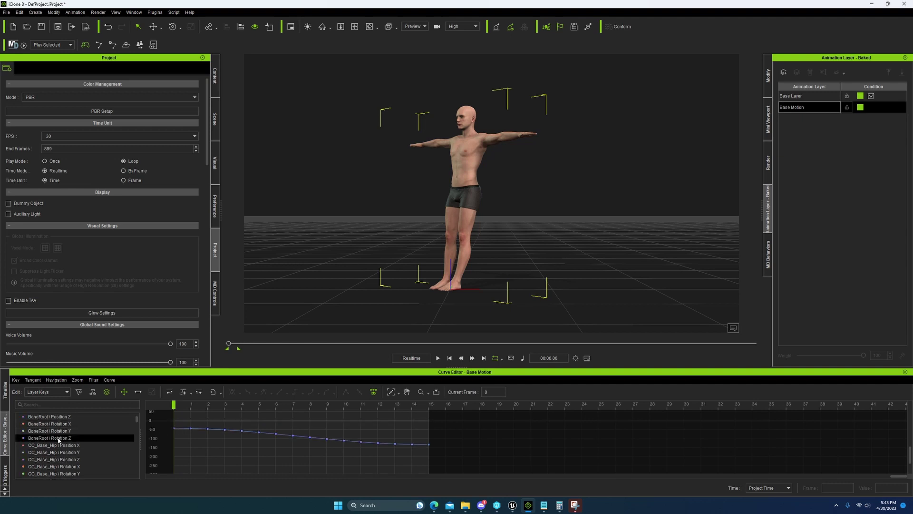
pyautogui.click(174, 428)
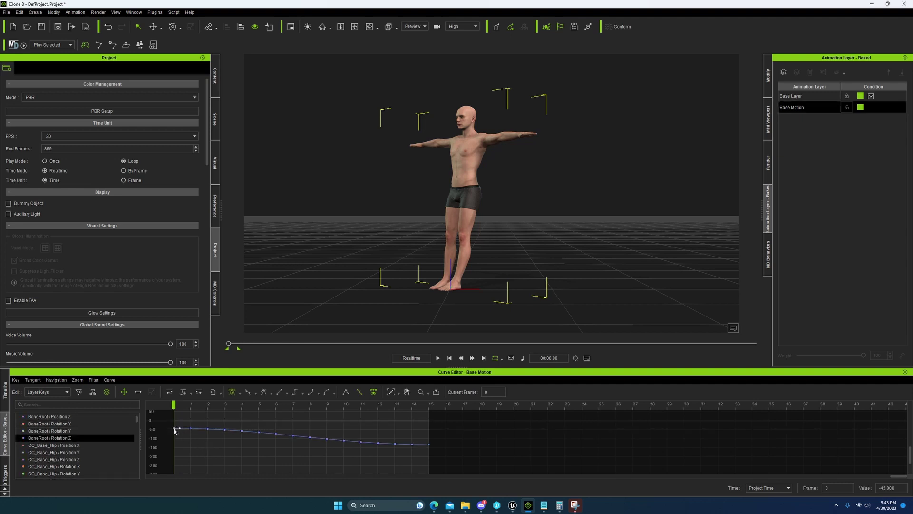
pyautogui.doubleClick(899, 489)
pyautogui.click(5, 399)
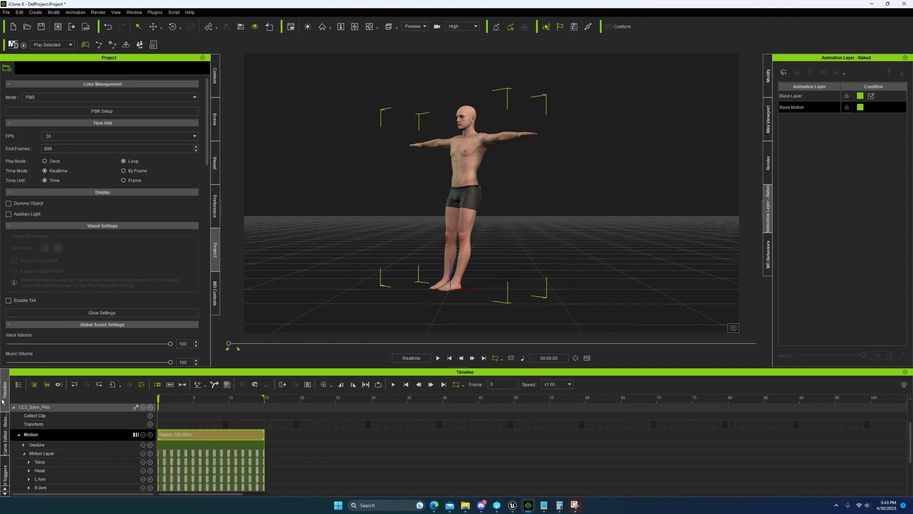
pyautogui.click(5, 433)
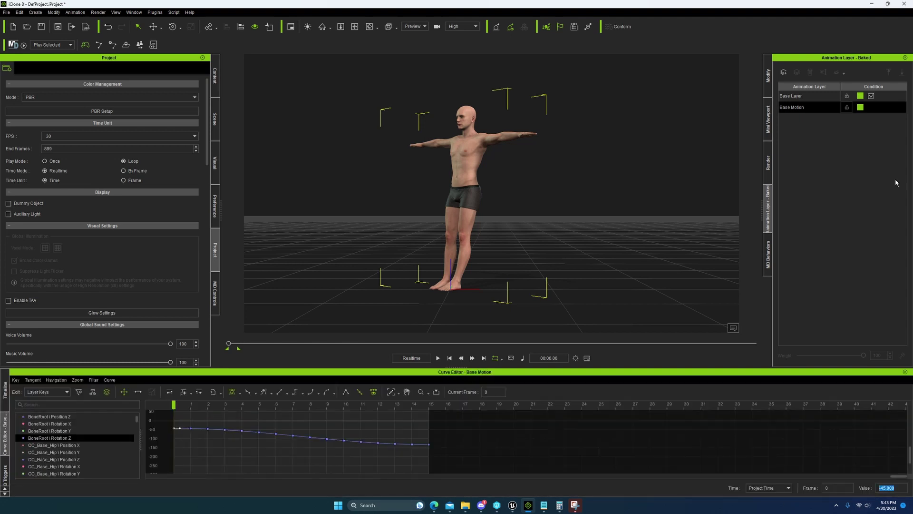
# - Edit the motion on Base Layer in FK mode and set RL_BoneRoot's Z rotation to 45 at frame 0
pyautogui.click(803, 97)
pyautogui.scroll(1, 65, 440)
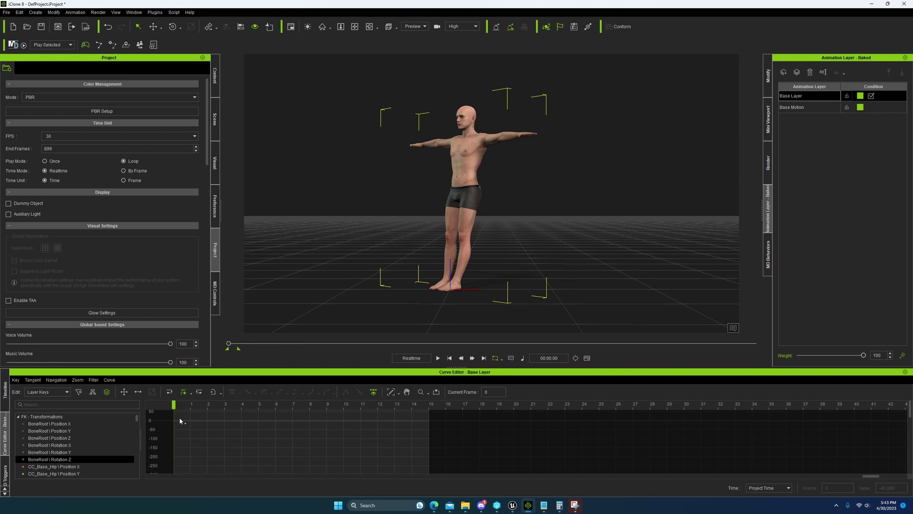
pyautogui.click(768, 75)
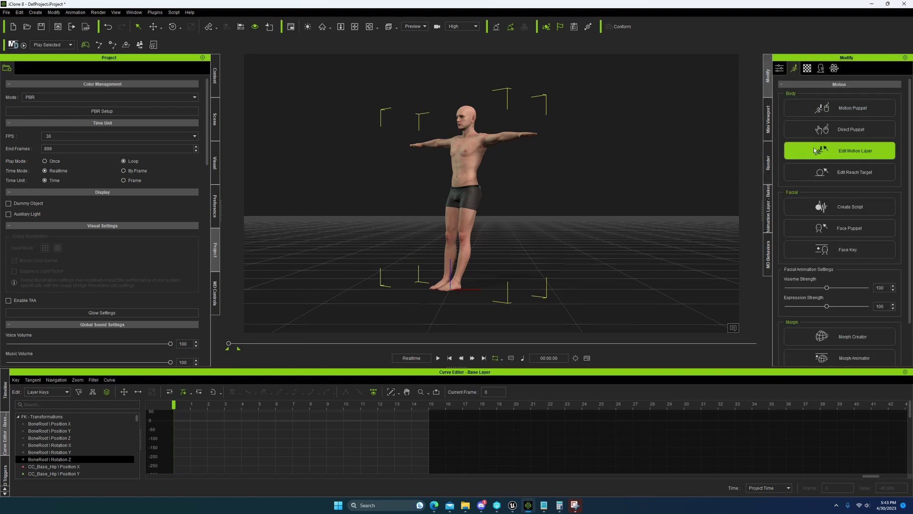
pyautogui.click(813, 150)
pyautogui.click(300, 154)
pyautogui.click(295, 241)
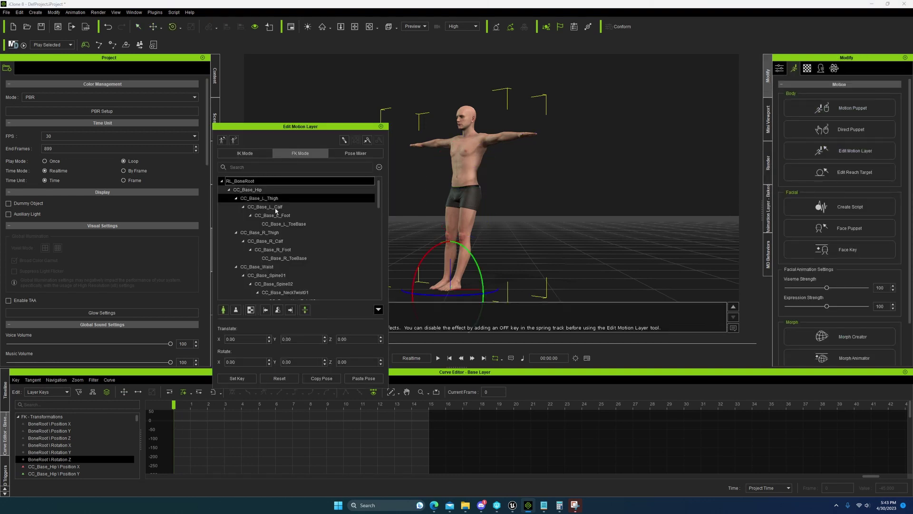
pyautogui.click(338, 362)
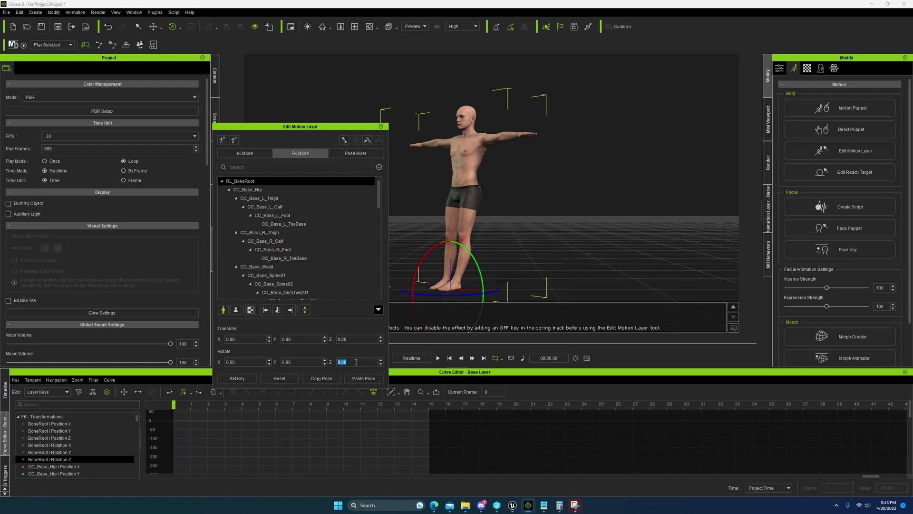
pyautogui.write('45')
pyautogui.press('Return')
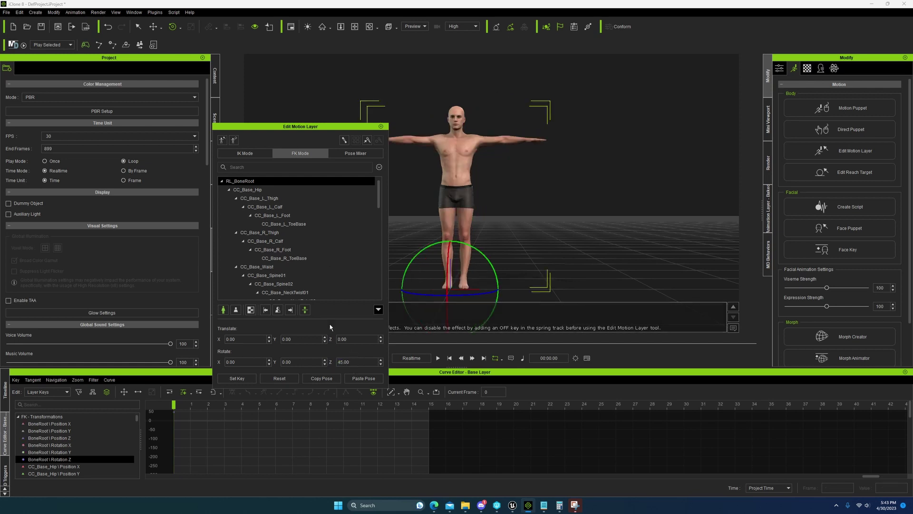
# - Set CC_Base_Hip's Z rotation to -45 in the motion layer editor
pyautogui.click(295, 189)
pyautogui.moveTo(352, 361); pyautogui.dragTo(310, 357)
pyautogui.write('-45')
pyautogui.press('Return')
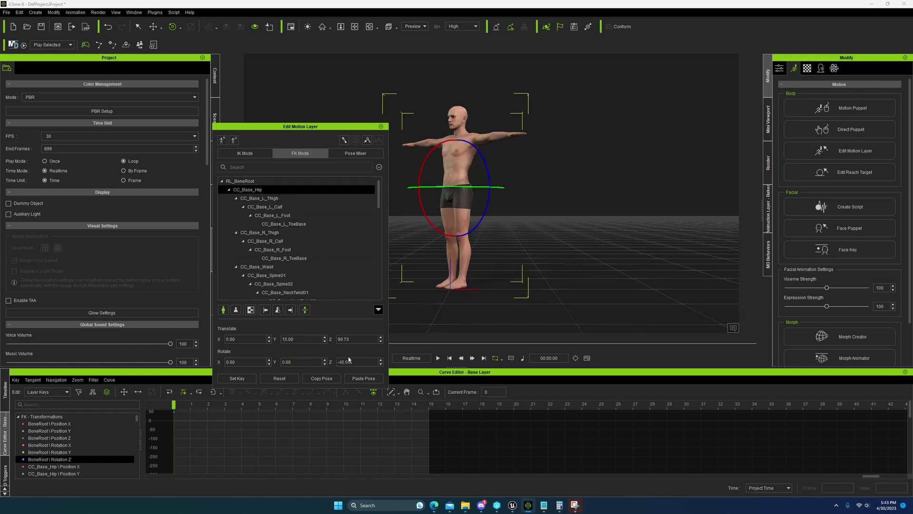
# - Select each foot's control in IK mode and close the motion layer editor
pyautogui.click(245, 153)
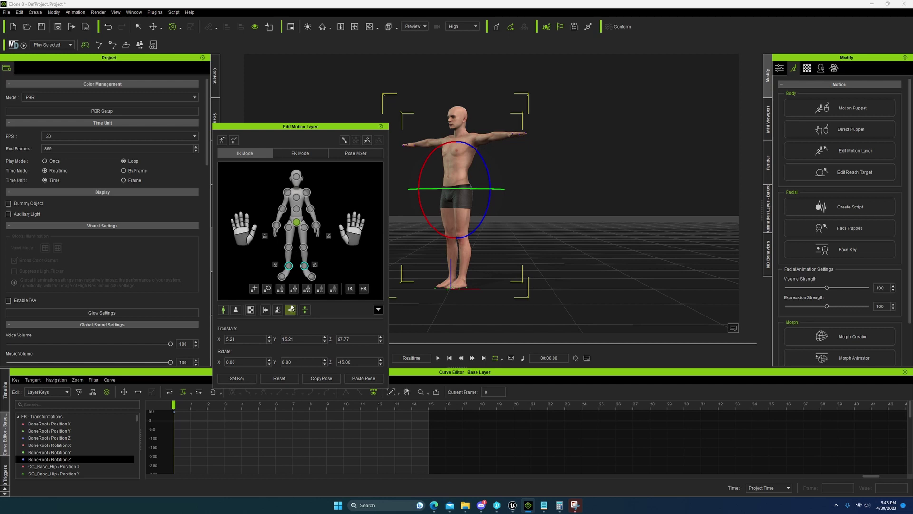
pyautogui.click(288, 265)
pyautogui.click(303, 265)
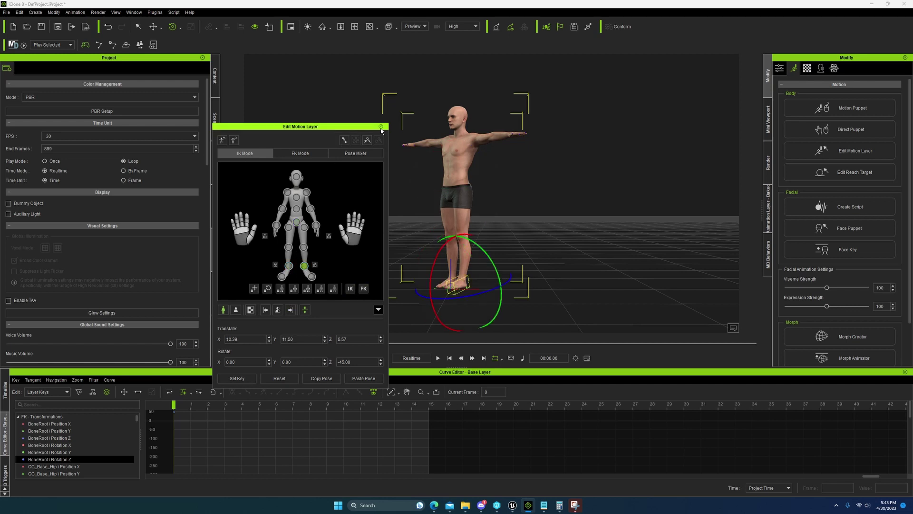
pyautogui.click(381, 127)
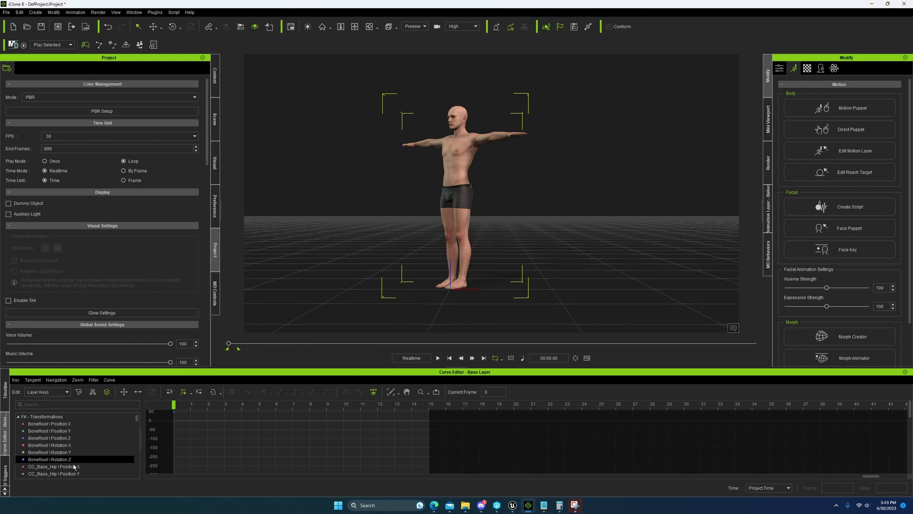
# - Compare the Position X curves of BoneRoot and CC_Base_Hip on Base Layer
pyautogui.scroll(1, 177, 428)
pyautogui.scroll(-1, 177, 429)
pyautogui.scroll(-1, 176, 425)
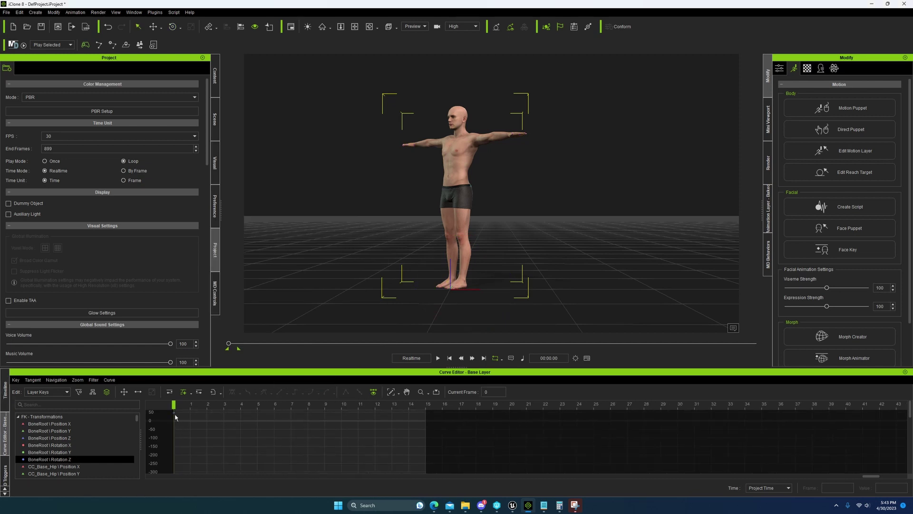
pyautogui.click(49, 423)
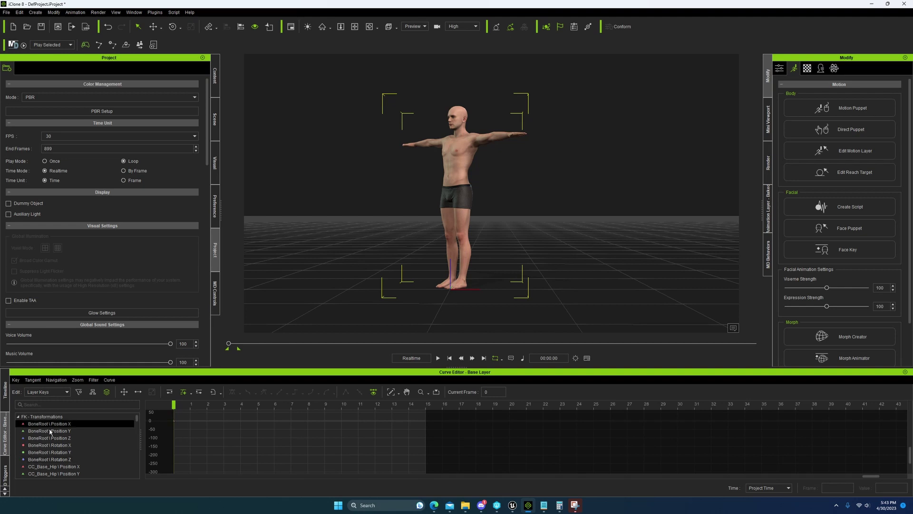
pyautogui.scroll(-1, 55, 445)
pyautogui.click(60, 452)
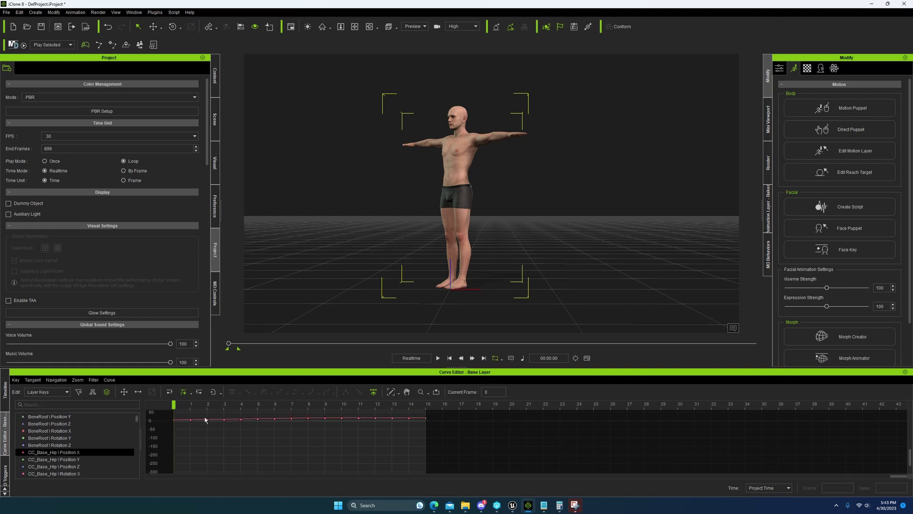
# - Check the CC_Base_Hip Position Y curve on Base Layer, and play and scrub the motion up to frame 15
pyautogui.click(53, 459)
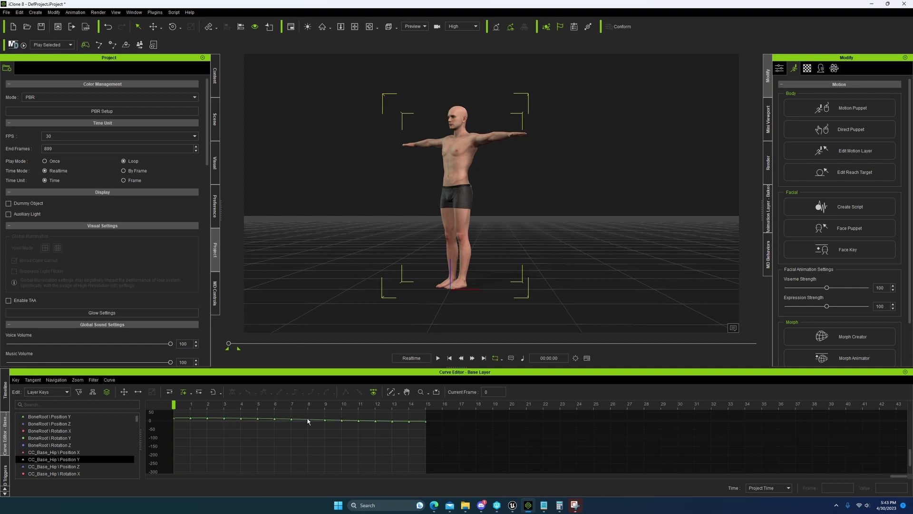
pyautogui.click(5, 390)
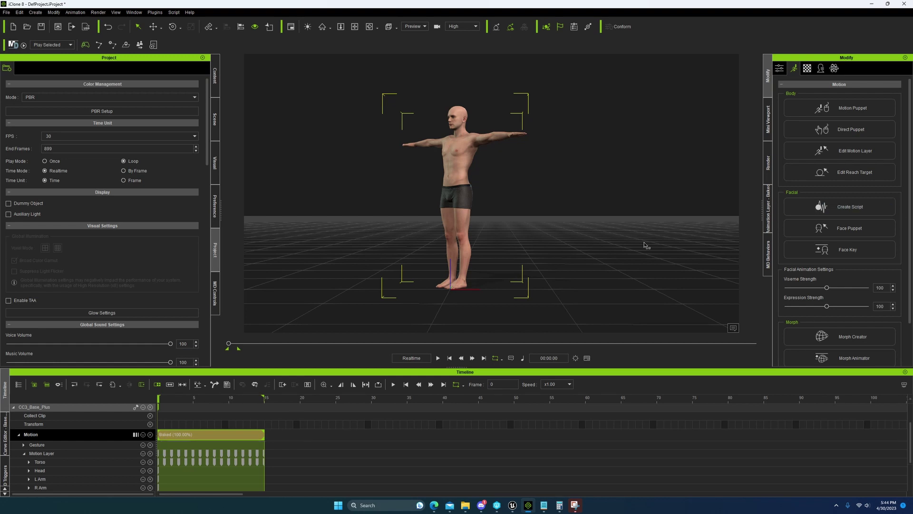
pyautogui.click(437, 358)
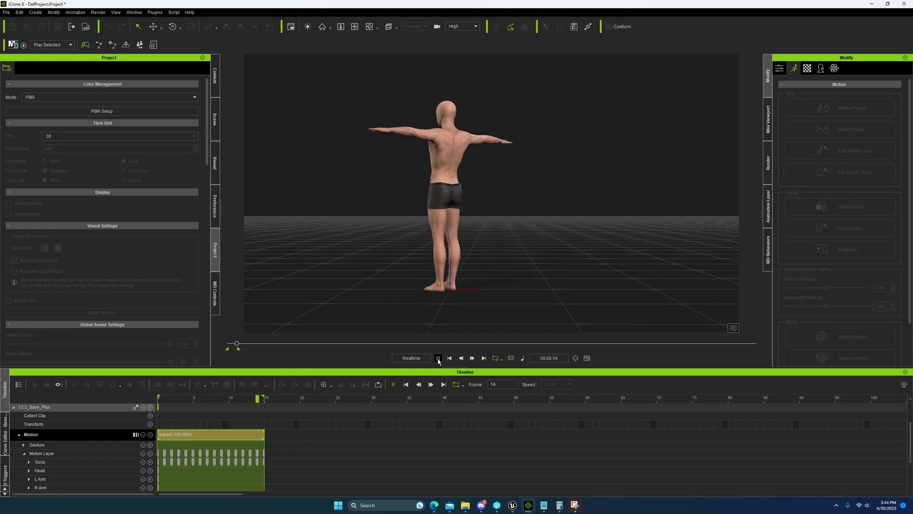
pyautogui.click(438, 358)
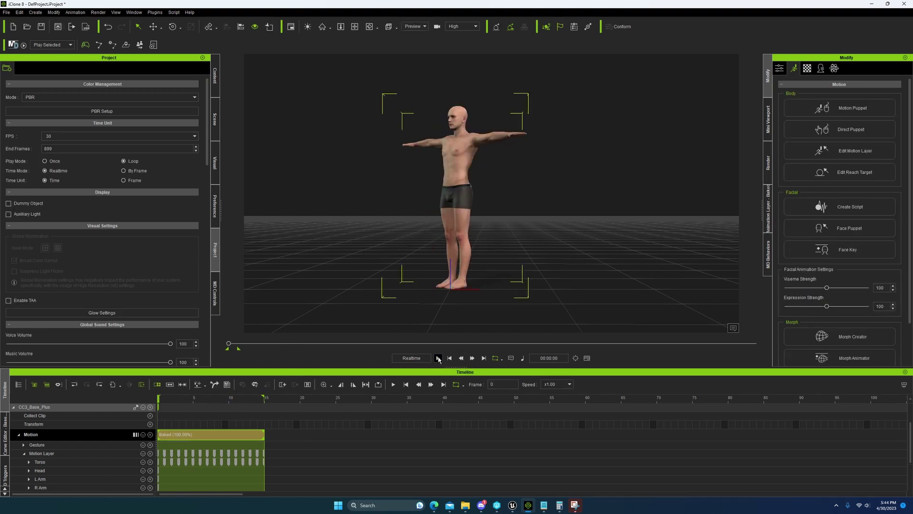
pyautogui.click(208, 398)
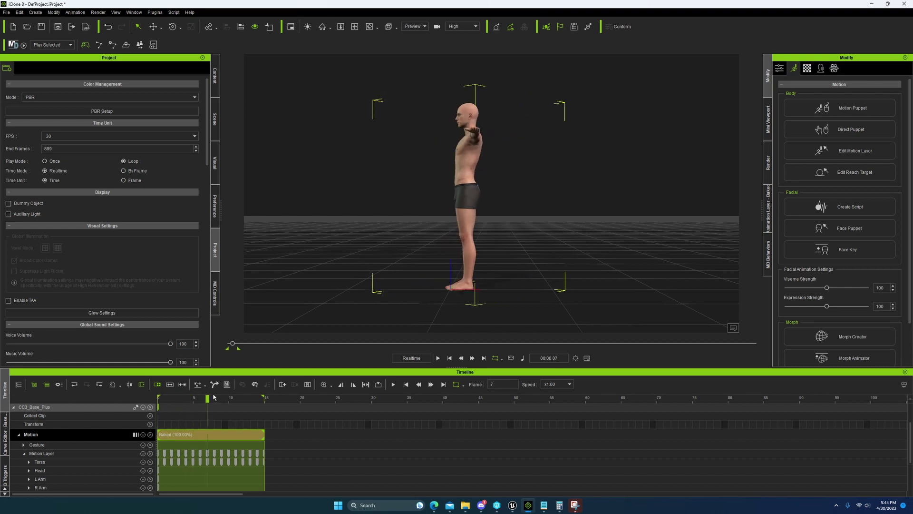
pyautogui.moveTo(216, 394); pyautogui.dragTo(265, 410)
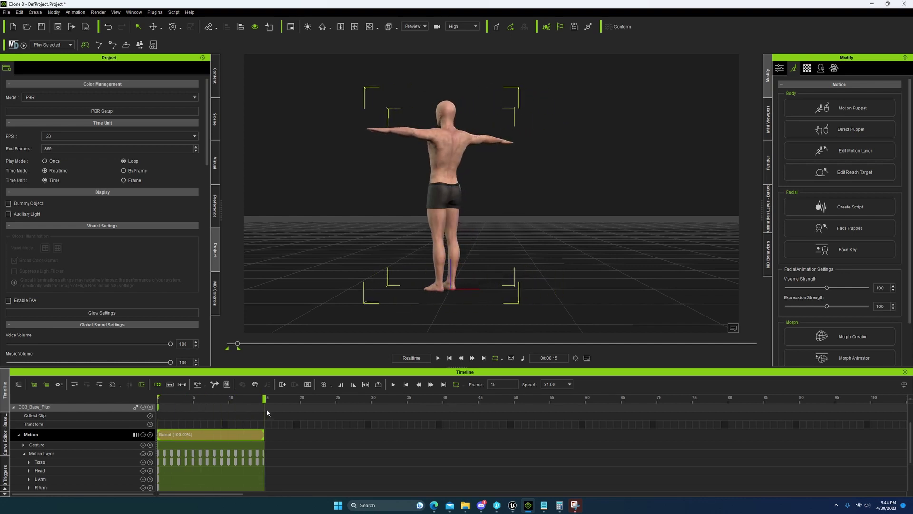
# - Flatten the character's baked motion clip on the Motion track
pyautogui.rightClick(162, 435)
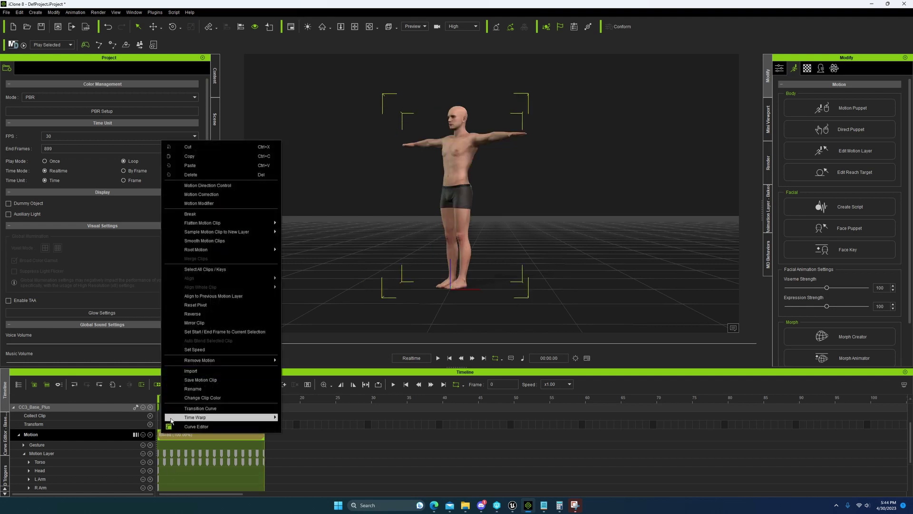
pyautogui.moveTo(245, 224)
pyautogui.click(295, 224)
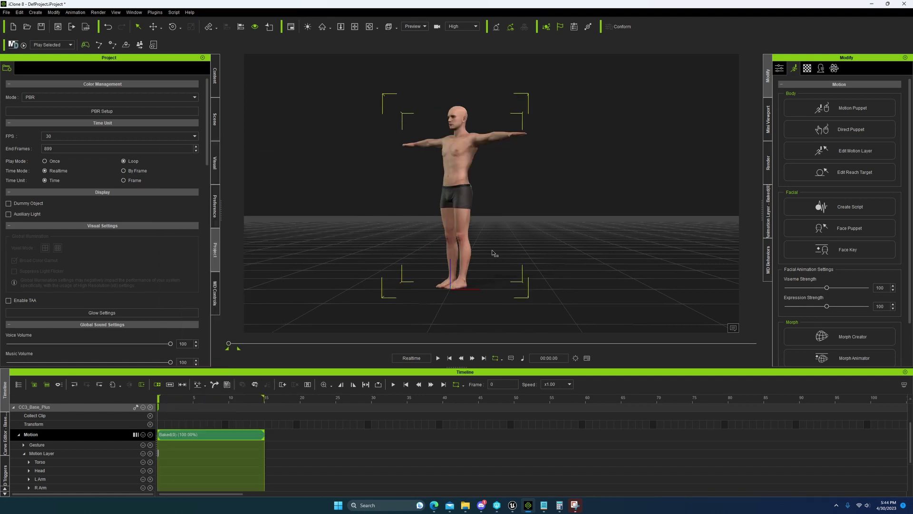
# - Examine the BoneRoot Position X and Position Y curves on Base Motion across the flattened clip
pyautogui.click(6, 433)
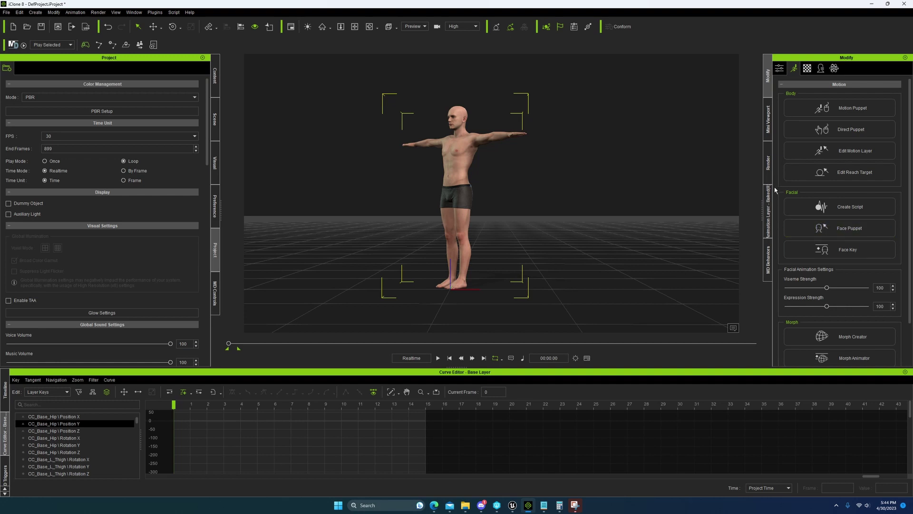
pyautogui.click(766, 209)
pyautogui.click(833, 109)
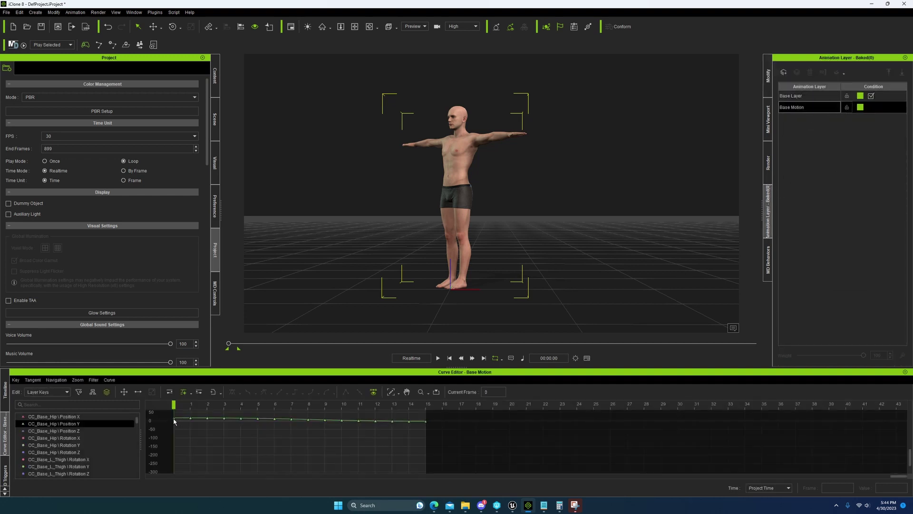
pyautogui.scroll(3, 74, 432)
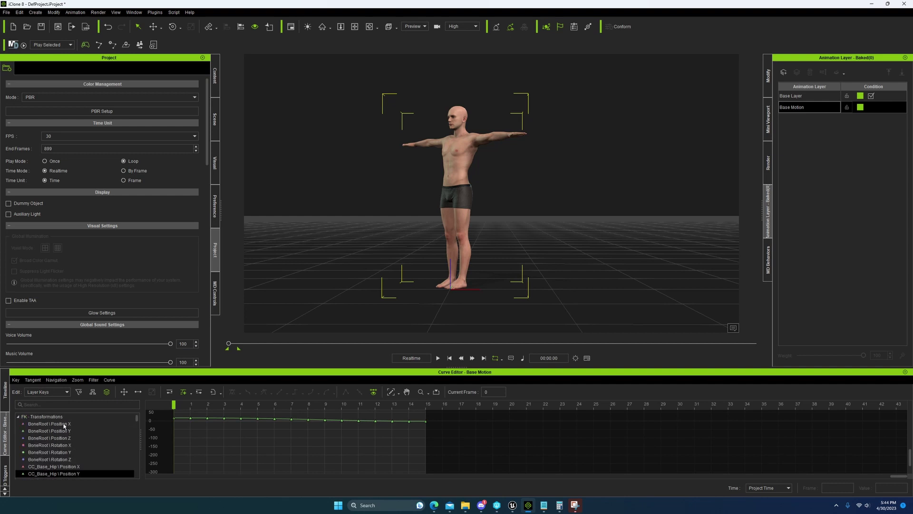
pyautogui.click(64, 423)
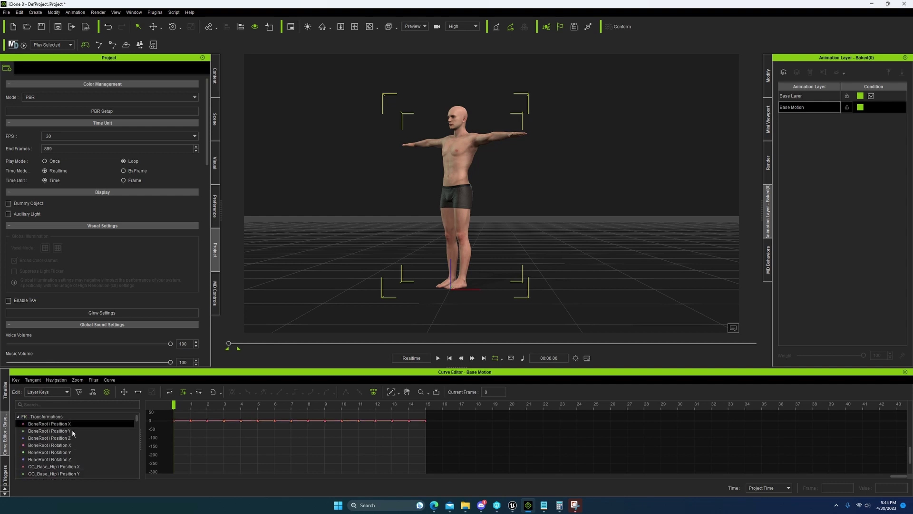
pyautogui.click(174, 420)
pyautogui.click(409, 442)
pyautogui.moveTo(165, 418); pyautogui.dragTo(428, 436)
pyautogui.click(57, 431)
pyautogui.moveTo(185, 421); pyautogui.dragTo(485, 440)
# - Examine the BoneRoot Rotation Z curve on Base Motion, checking its keys at frames 15 and 0
pyautogui.click(64, 460)
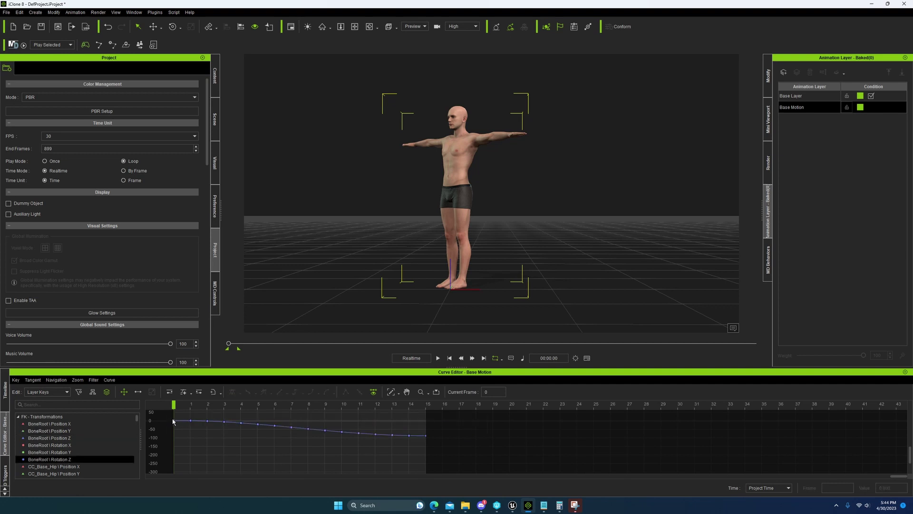
pyautogui.moveTo(170, 414); pyautogui.dragTo(461, 446)
pyautogui.click(441, 432)
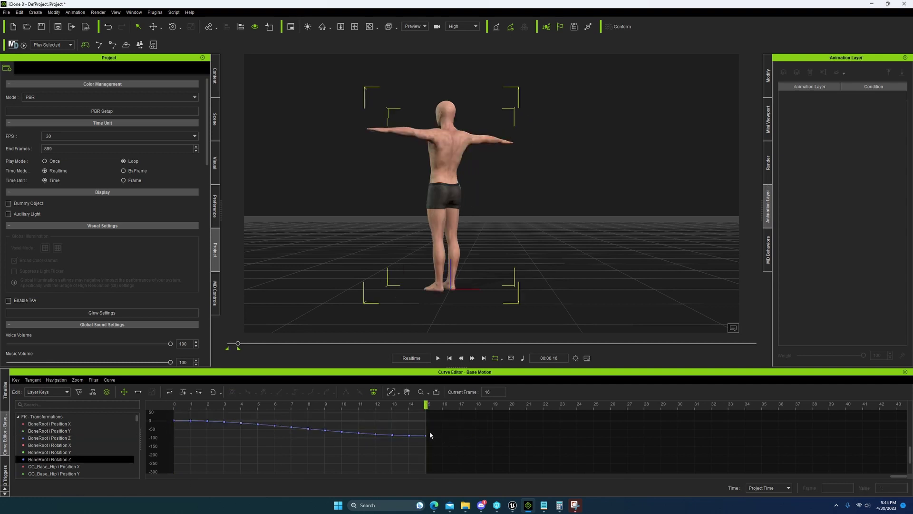
pyautogui.click(426, 436)
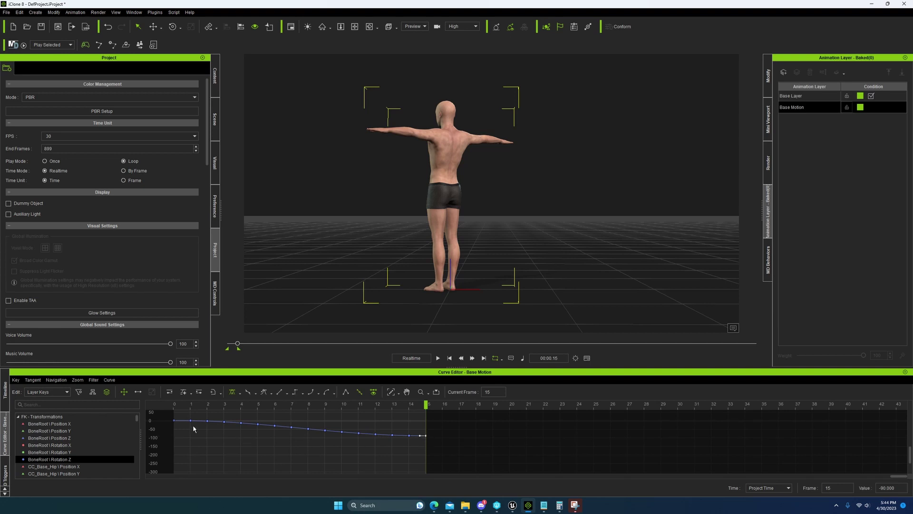
pyautogui.click(175, 420)
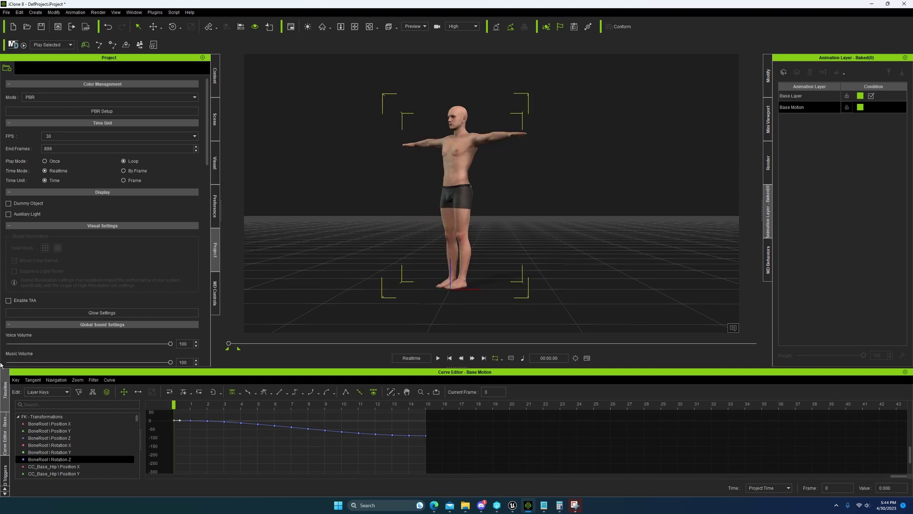
# - Select Base Layer and play and scrub the flattened motion between frames 0 and 15 to examine the character's pivot
pyautogui.click(4, 390)
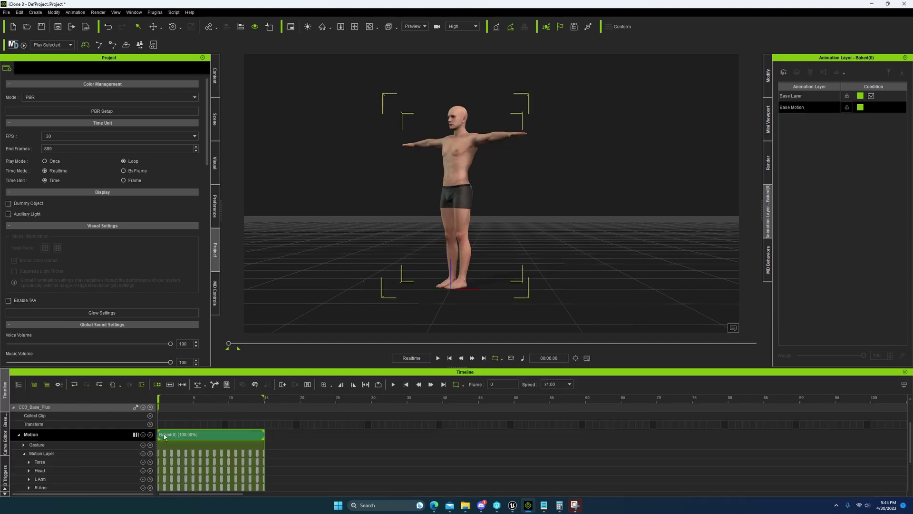
pyautogui.click(826, 98)
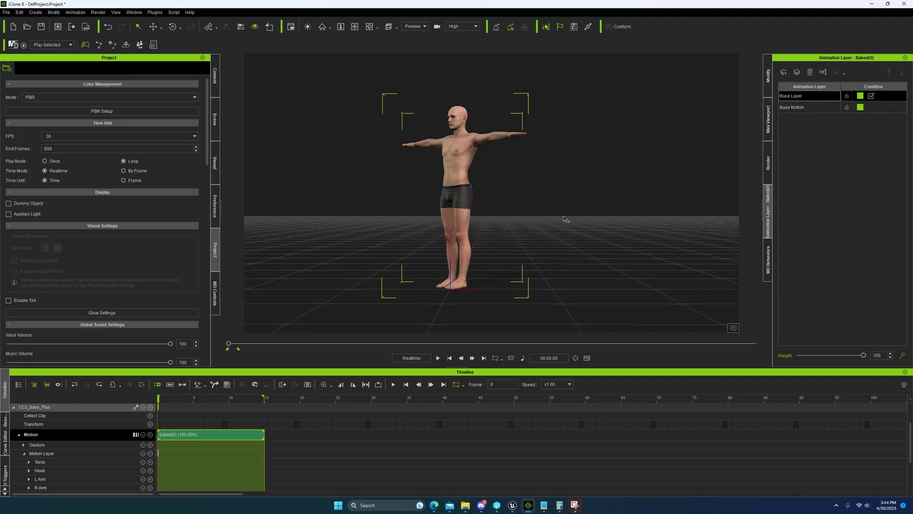
pyautogui.click(438, 358)
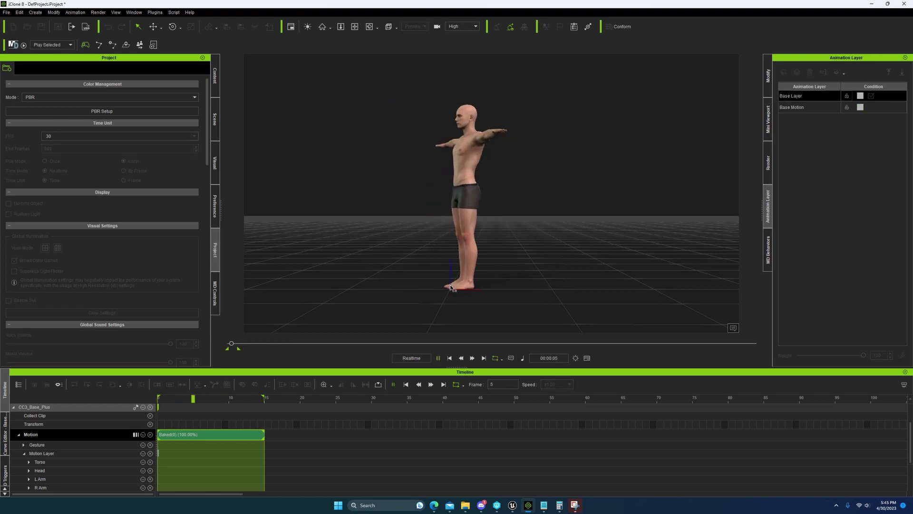
pyautogui.click(437, 358)
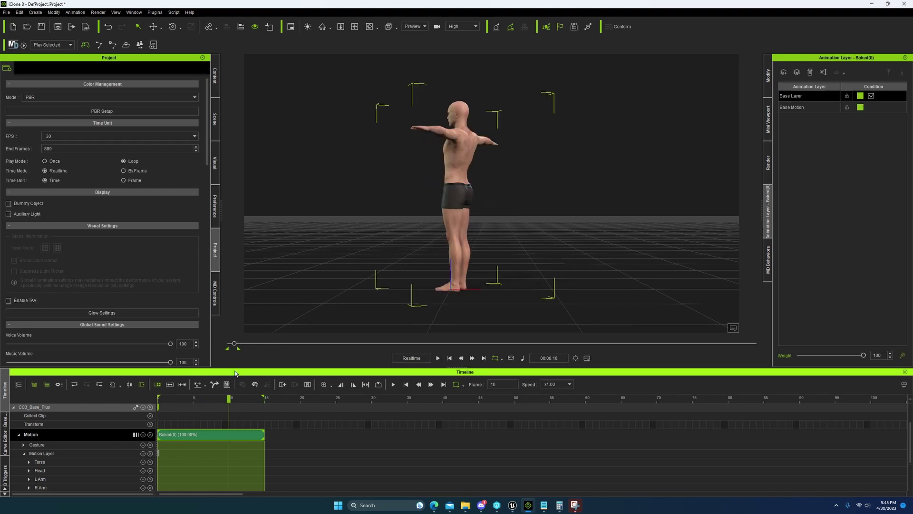
pyautogui.moveTo(229, 397); pyautogui.dragTo(199, 404)
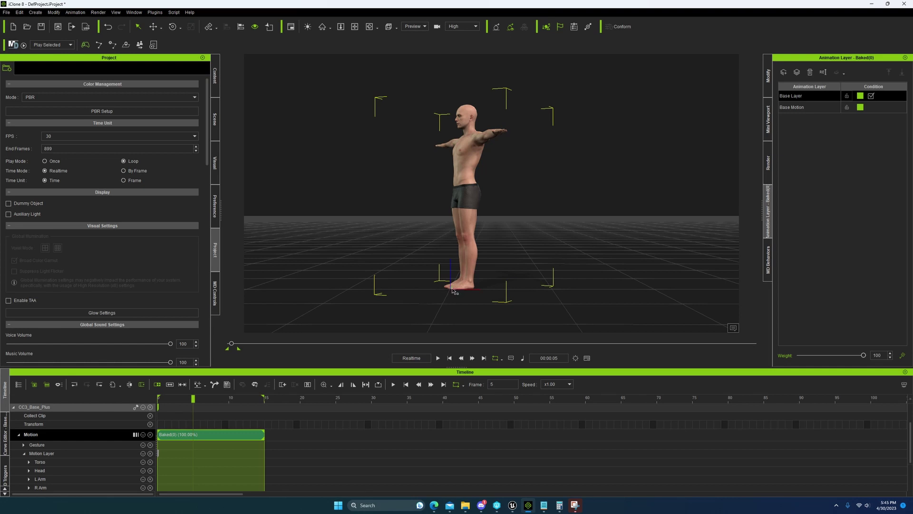
pyautogui.moveTo(193, 398); pyautogui.dragTo(265, 397)
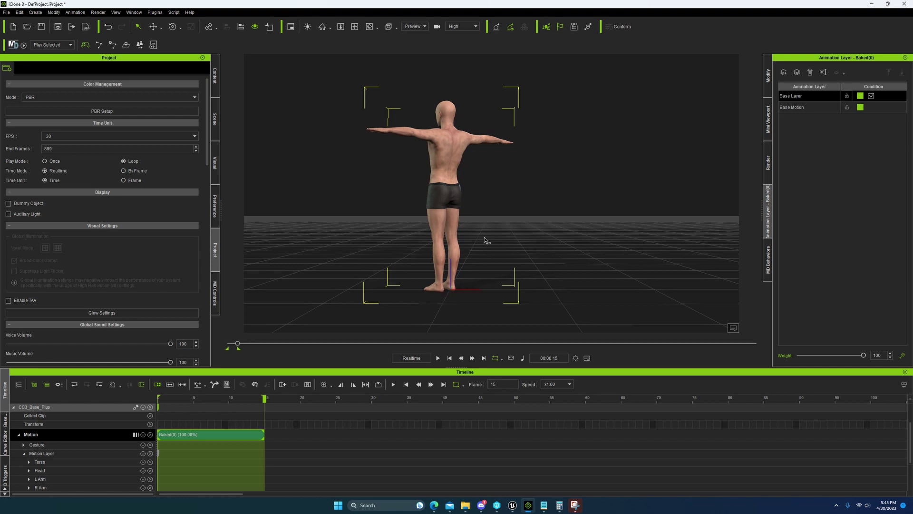
pyautogui.moveTo(537, 279); pyautogui.dragTo(308, 361, button='right')
pyautogui.moveTo(254, 405); pyautogui.dragTo(139, 407)
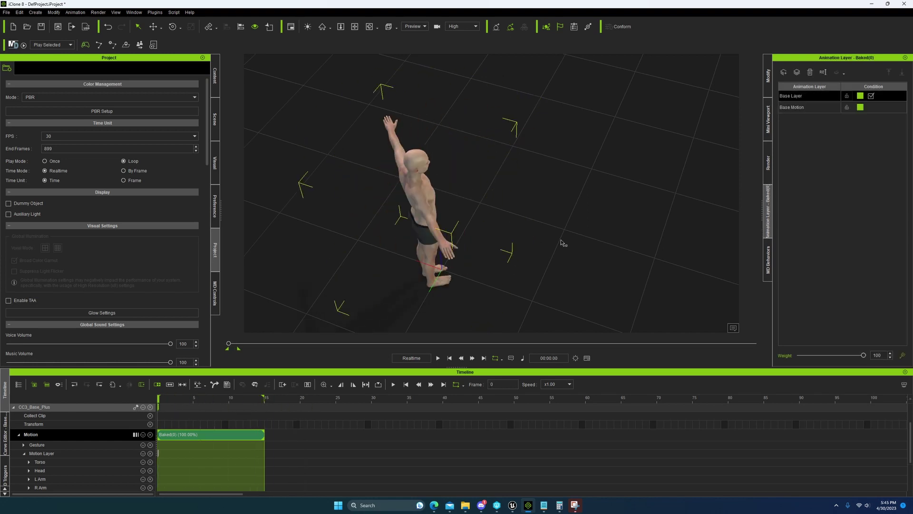
pyautogui.moveTo(557, 248); pyautogui.dragTo(377, 140, button='right')
pyautogui.moveTo(552, 211); pyautogui.dragTo(482, 223, button='right')
pyautogui.moveTo(504, 244); pyautogui.dragTo(507, 204, button='middle')
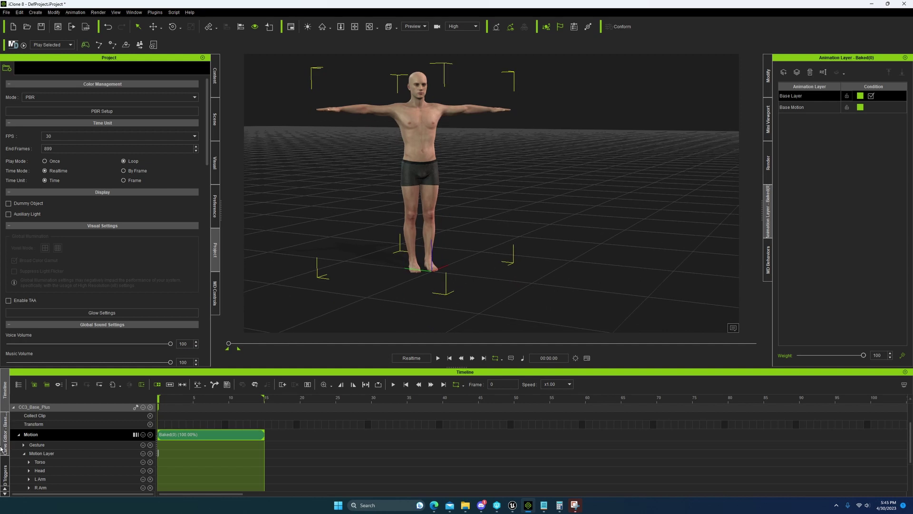
pyautogui.click(5, 432)
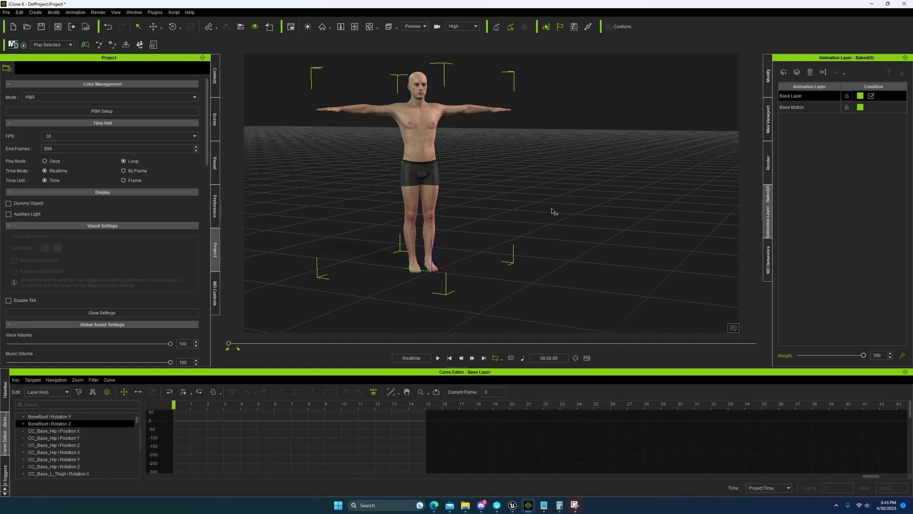
pyautogui.moveTo(538, 225); pyautogui.dragTo(414, 265, button='right')
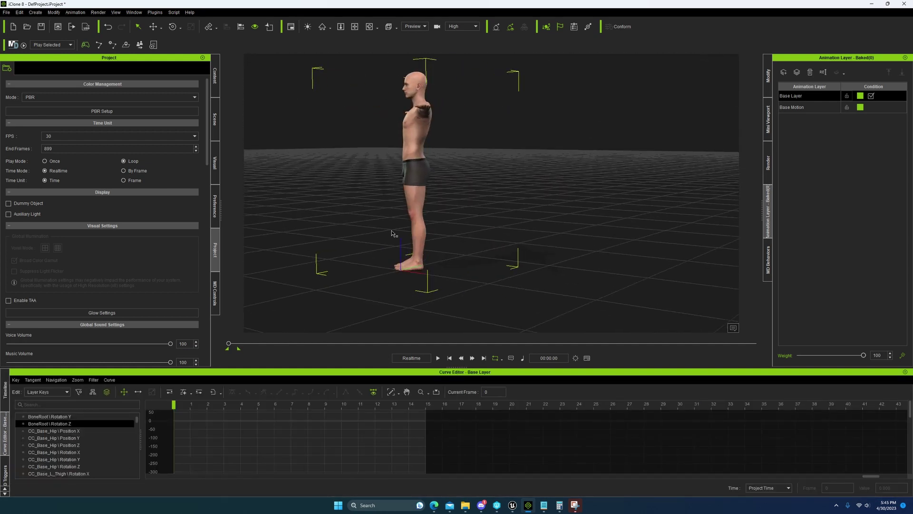
pyautogui.click(214, 82)
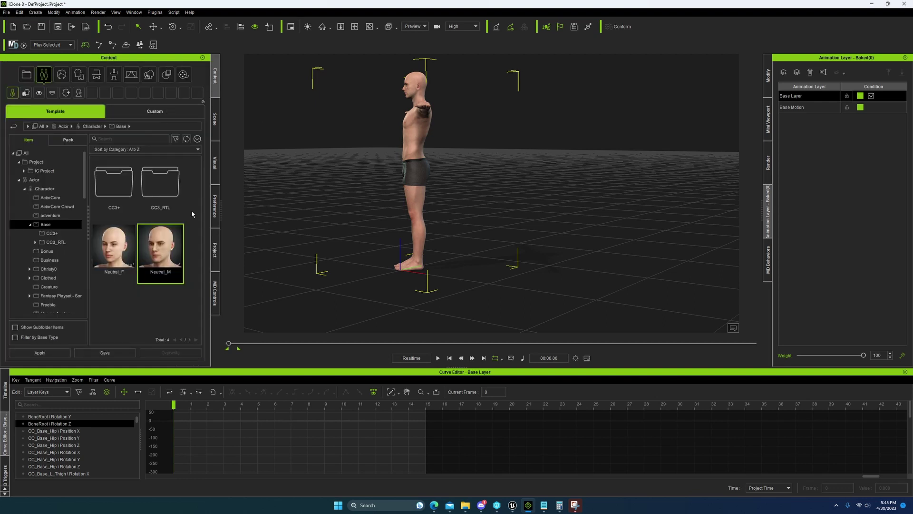
pyautogui.click(212, 208)
pyautogui.keyDown('alt'); pyautogui.moveTo(417, 266); pyautogui.dragTo(570, 267, button='right'); pyautogui.keyUp('alt')
pyautogui.keyDown('alt'); pyautogui.moveTo(500, 271); pyautogui.dragTo(517, 245); pyautogui.keyUp('alt')
pyautogui.keyDown('alt'); pyautogui.moveTo(517, 245); pyautogui.dragTo(496, 273, button='right'); pyautogui.keyUp('alt')
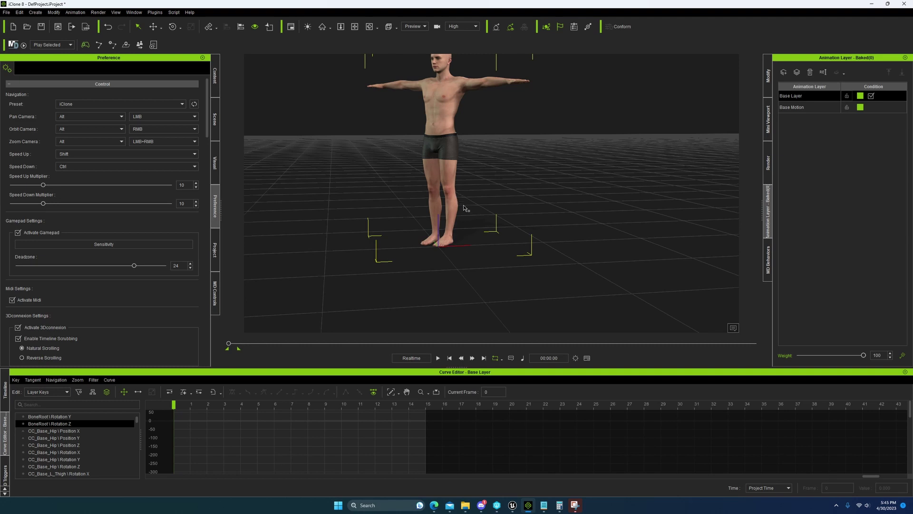
pyautogui.keyDown('alt'); pyautogui.moveTo(464, 205); pyautogui.dragTo(459, 228); pyautogui.keyUp('alt')
pyautogui.keyDown('alt'); pyautogui.moveTo(479, 238); pyautogui.dragTo(461, 228, button='right'); pyautogui.keyUp('alt')
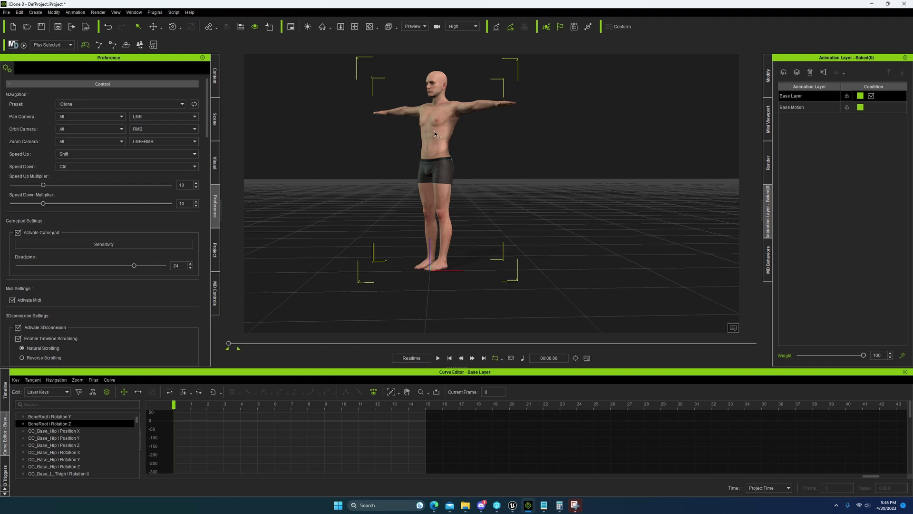
pyautogui.click(76, 14)
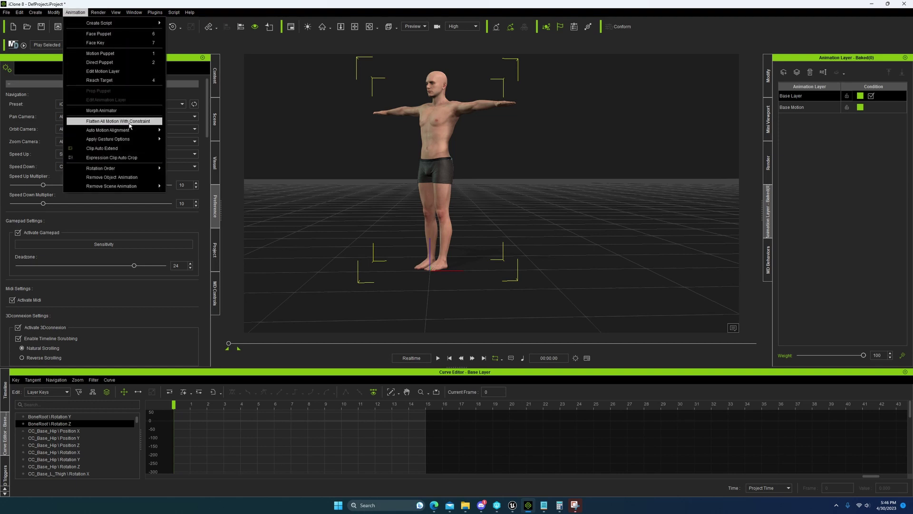
pyautogui.click(441, 183)
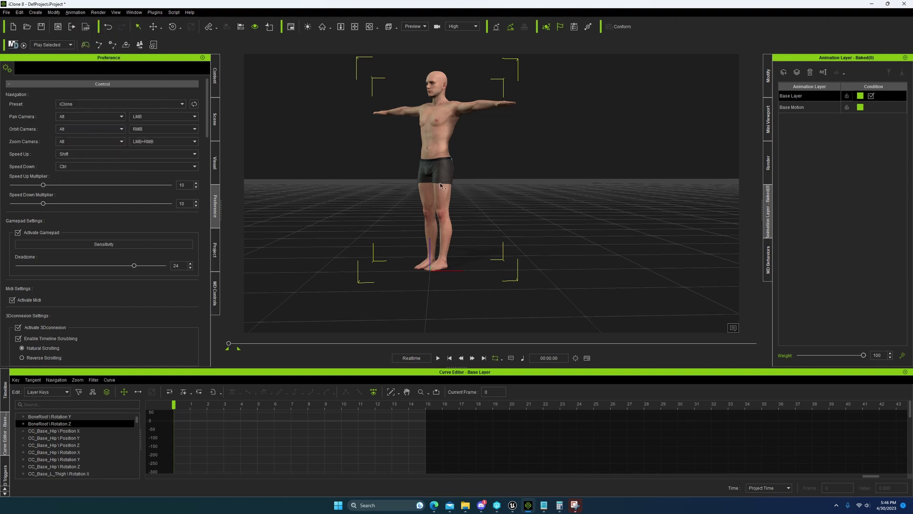
pyautogui.keyDown('alt'); pyautogui.moveTo(432, 205); pyautogui.dragTo(454, 217, button='right'); pyautogui.keyUp('alt')
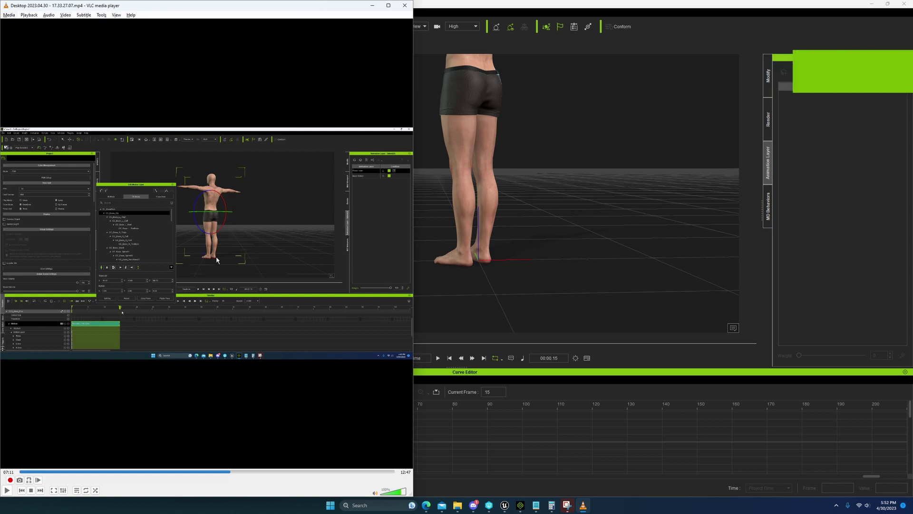
# - Review the paused recording full-window in VLC media player, and return to the iClone project's timeline at frame 15
pyautogui.click(388, 5)
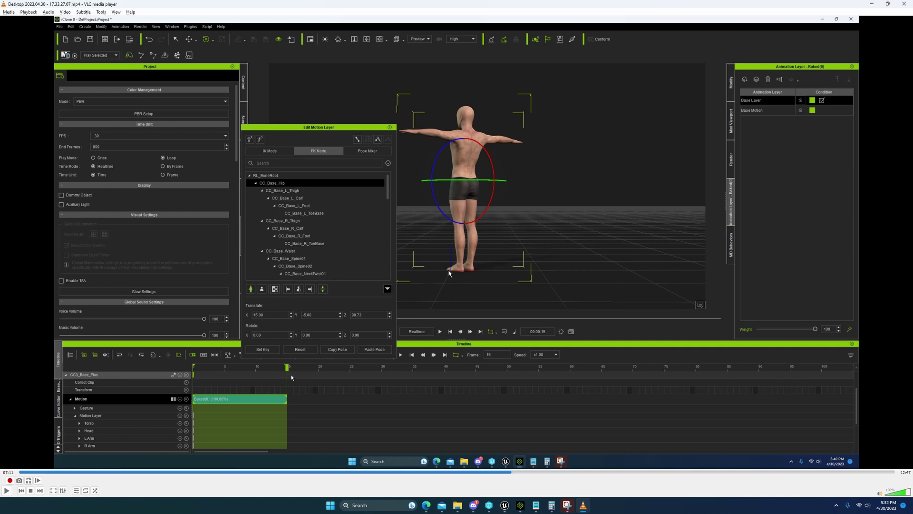
pyautogui.click(872, 3)
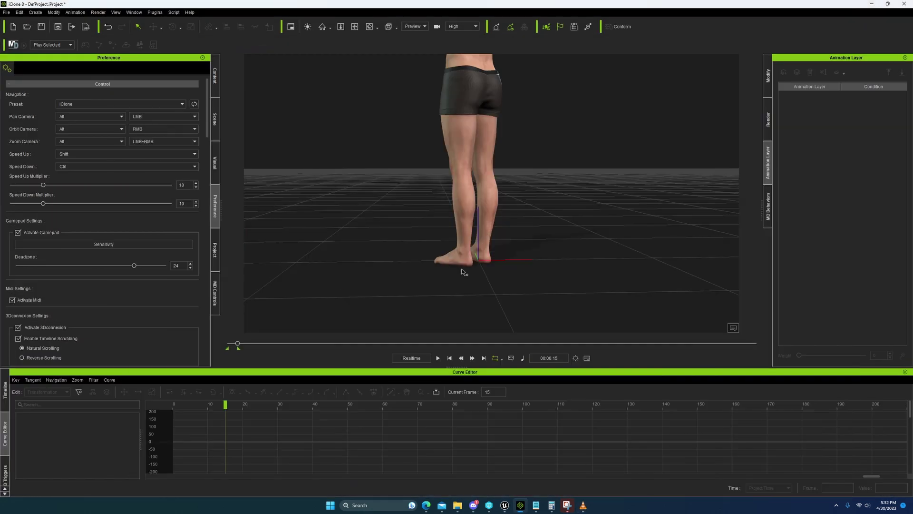
pyautogui.moveTo(479, 271); pyautogui.dragTo(447, 266, button='right')
pyautogui.click(5, 389)
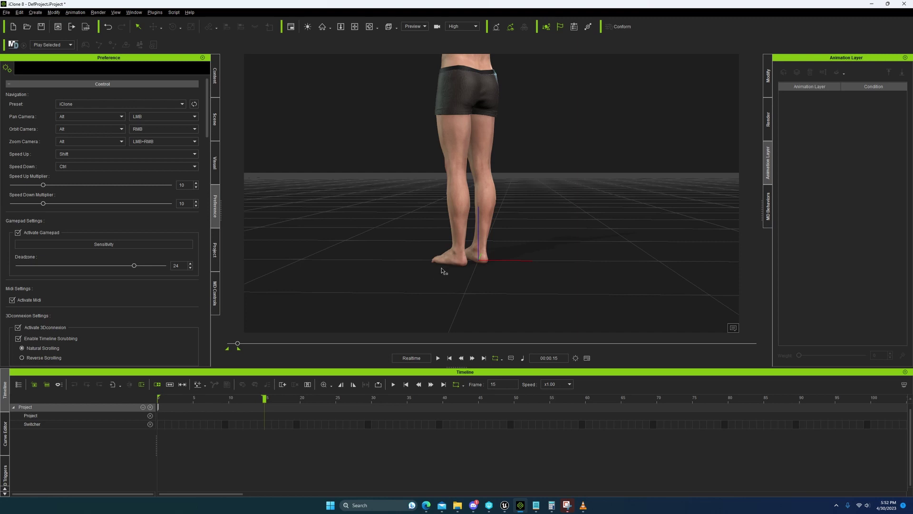
# - Show the project settings and check the paused recording in VLC media player before returning to the iClone scene
pyautogui.keyDown('alt'); pyautogui.moveTo(440, 271); pyautogui.dragTo(446, 271, button='right'); pyautogui.keyUp('alt')
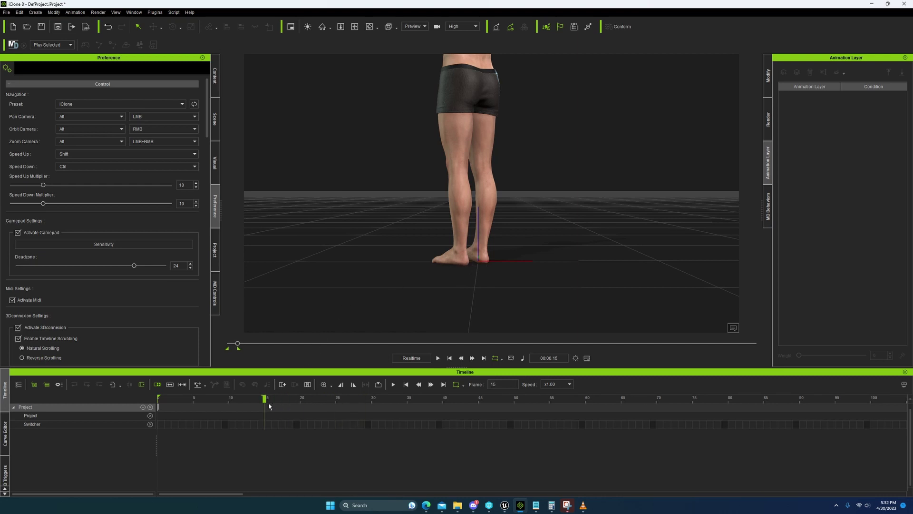
pyautogui.click(214, 237)
pyautogui.click(582, 505)
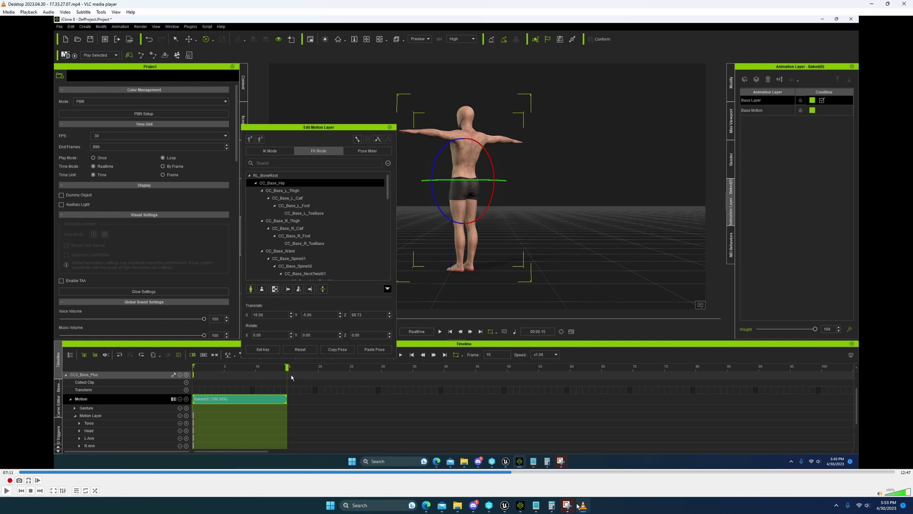
pyautogui.click(581, 505)
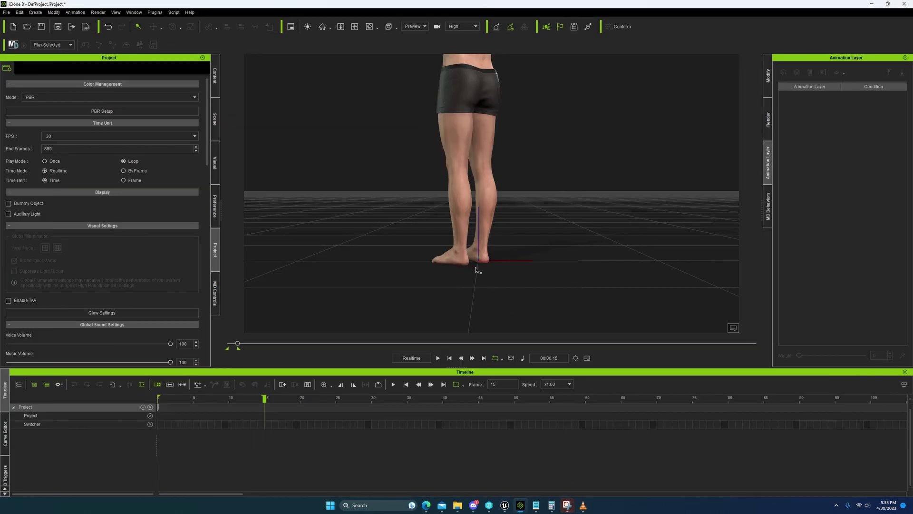
# - Select the character at frame 0 and inspect Motion Direction Control for its Baked(1) clip, closing it when done
pyautogui.moveTo(476, 278); pyautogui.dragTo(495, 309, button='right')
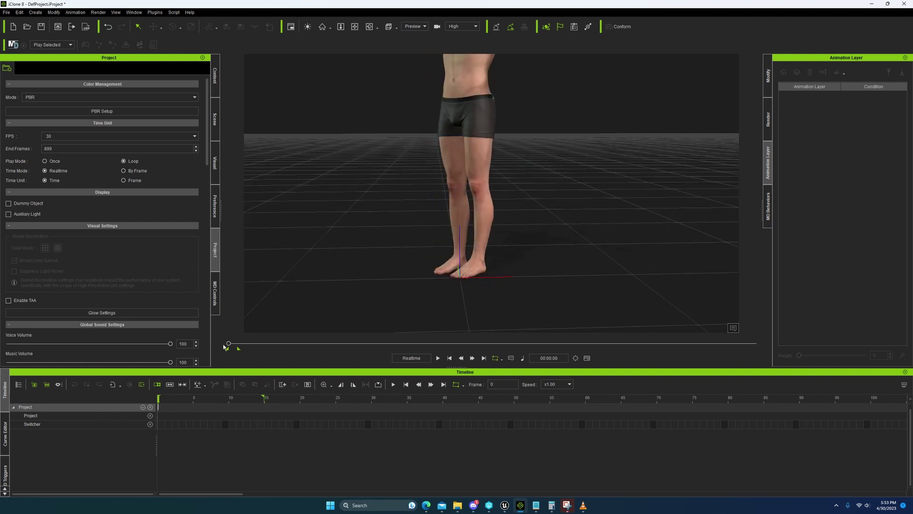
pyautogui.click(466, 186)
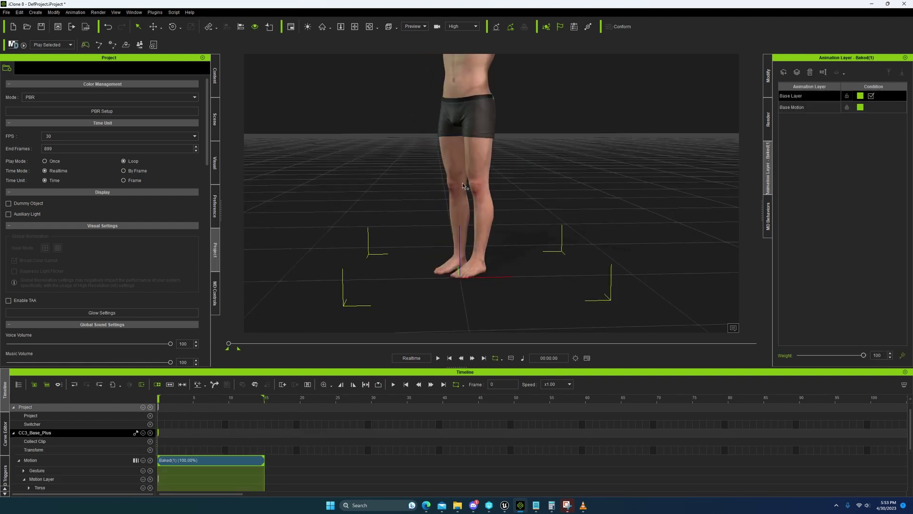
pyautogui.click(214, 384)
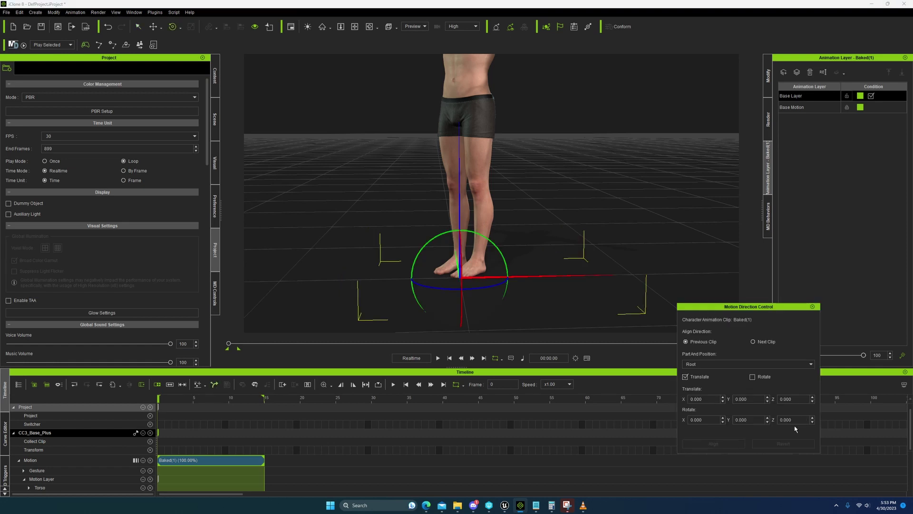
pyautogui.click(813, 308)
# - Scrub the baked clip to frame 15 and examine the whole character's position relative to the world origin
pyautogui.moveTo(494, 280); pyautogui.dragTo(486, 269, button='right')
pyautogui.moveTo(486, 251); pyautogui.dragTo(480, 286, button='middle')
pyautogui.scroll(-4, 507, 276)
pyautogui.moveTo(228, 399); pyautogui.dragTo(266, 402)
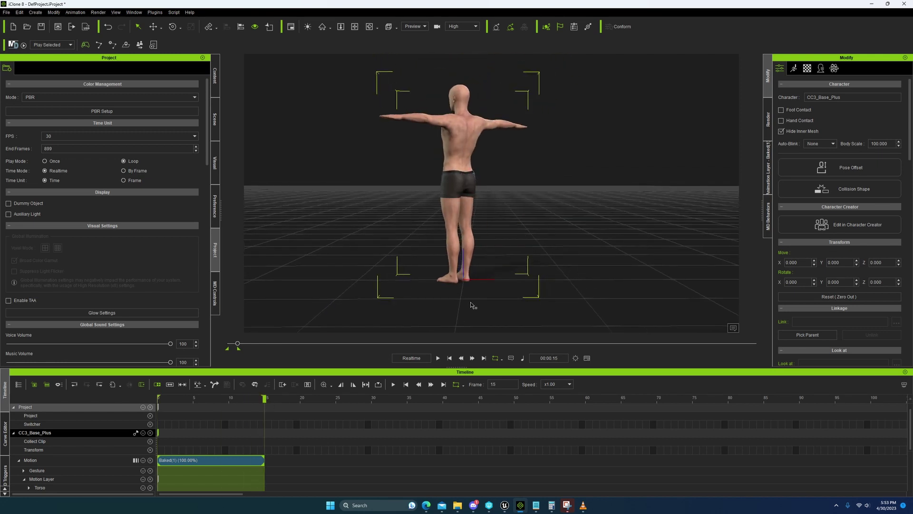
pyautogui.moveTo(473, 305)
pyautogui.mouseDown(button='middle')
pyautogui.moveTo(469, 312)
pyautogui.moveTo(479, 300)
pyautogui.moveTo(468, 309)
pyautogui.mouseUp(button='middle')
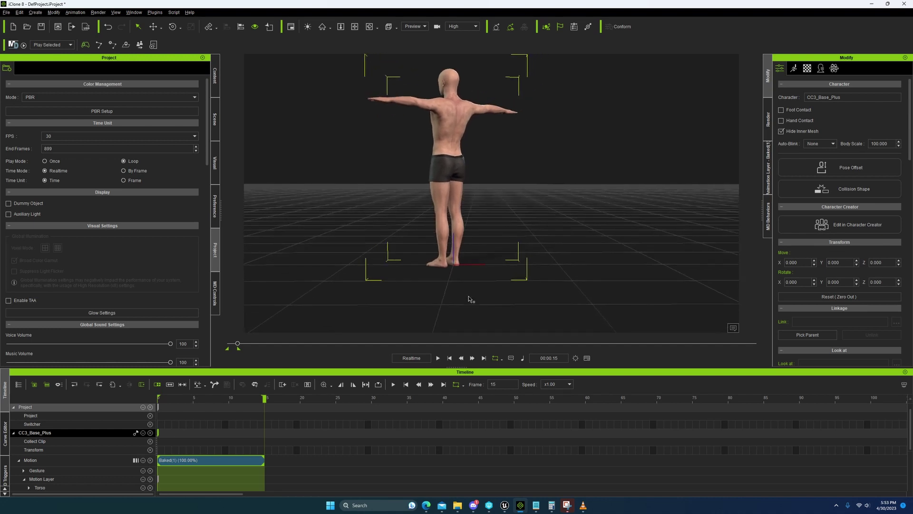
pyautogui.moveTo(469, 300); pyautogui.dragTo(468, 282, button='right')
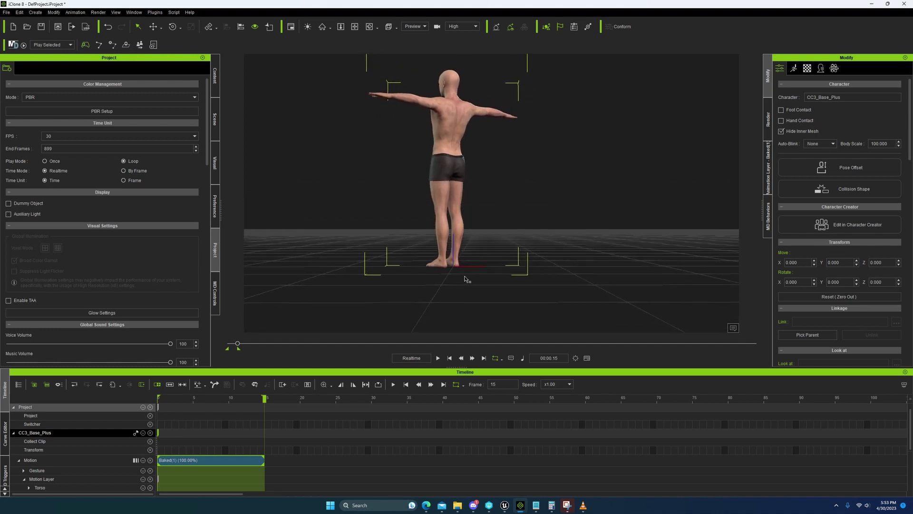